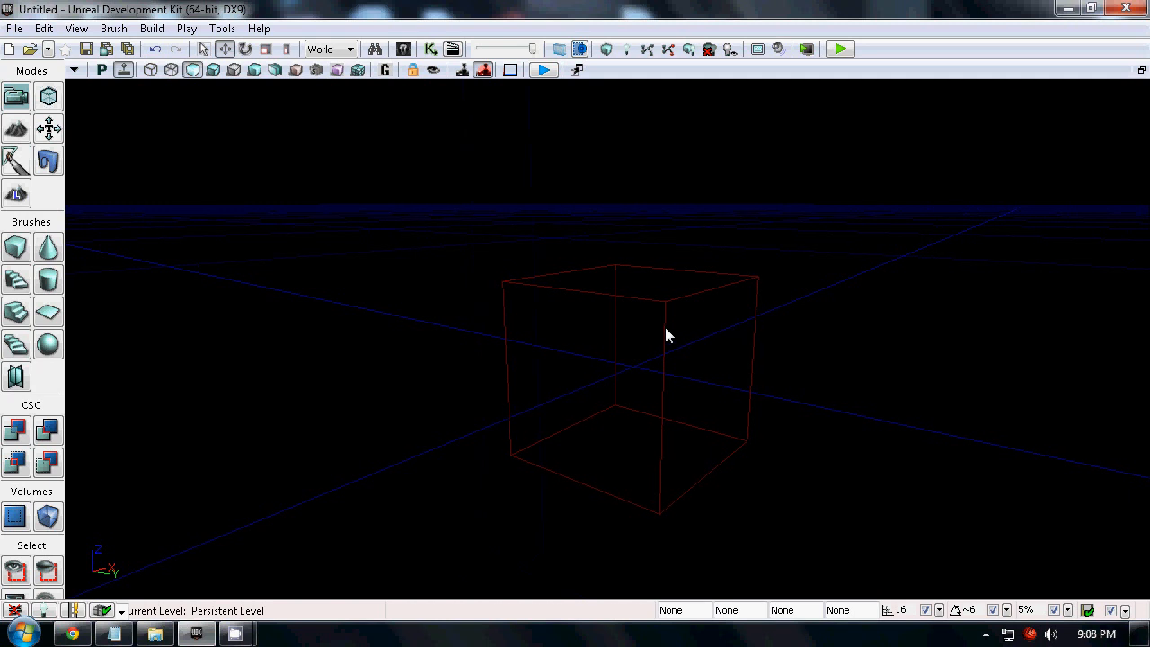
mouse_move(637, 308)
left_mouse_down()
mouse_move(640, 160)
mouse_move(626, 271)
mouse_move(637, 145)
left_mouse_up()
key("ctrl+z")
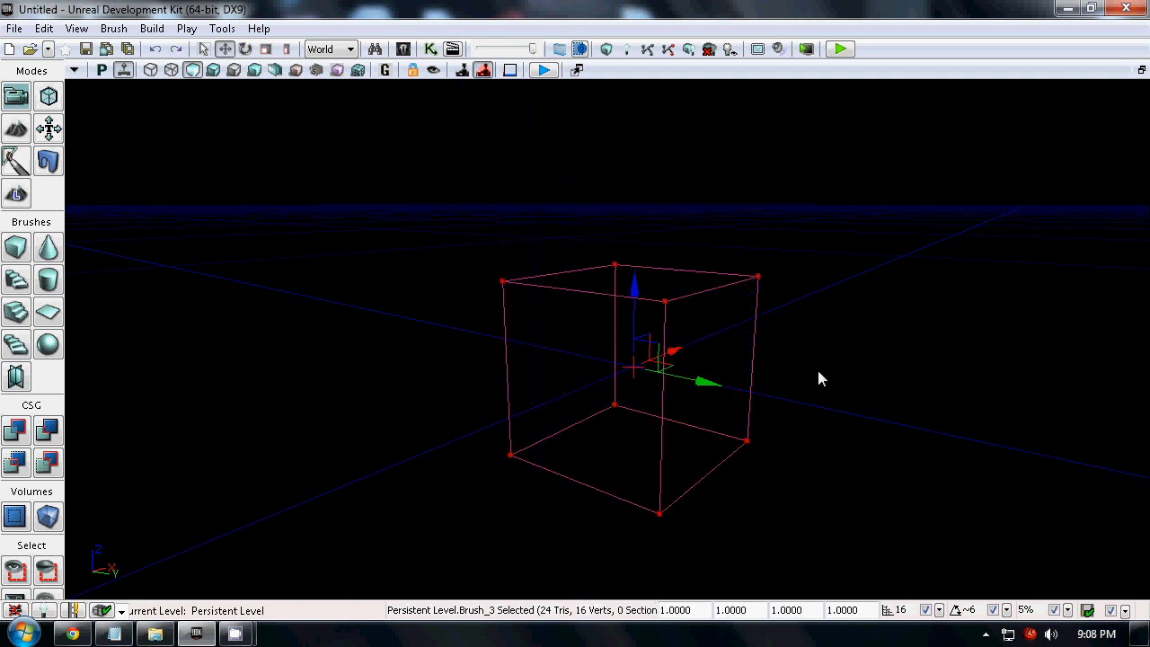
left_click(818, 372)
left_click(665, 342)
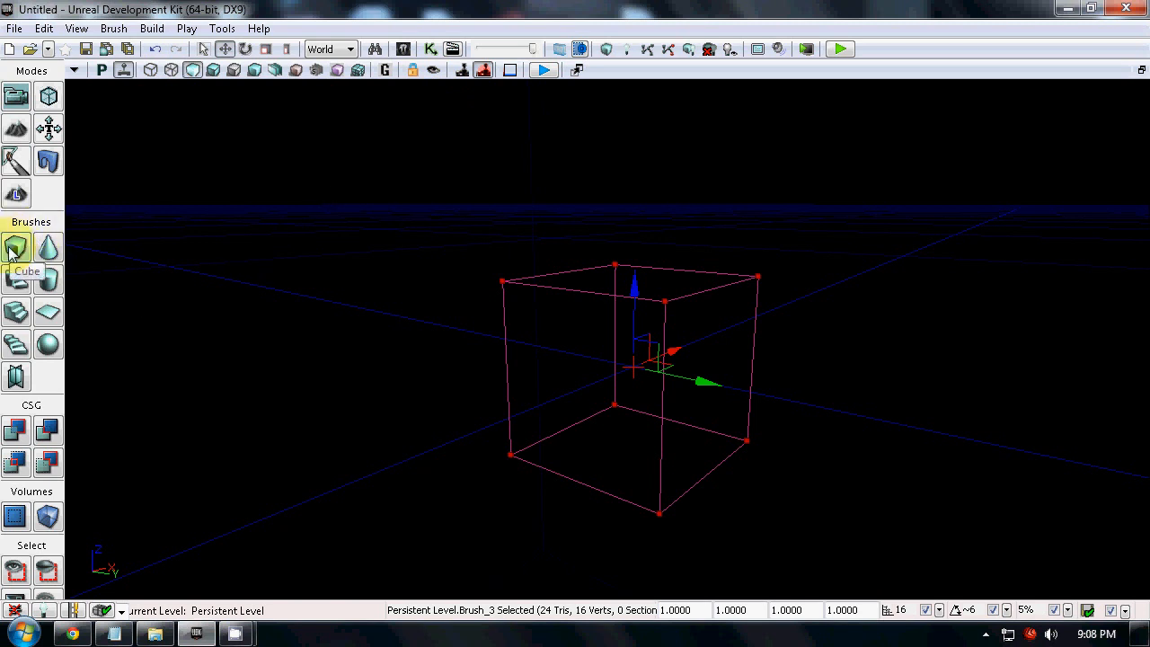
Step: Open the RS_AAA_Base ruleset from the Rulesets group of the RM_Hell package
left_click(403, 48)
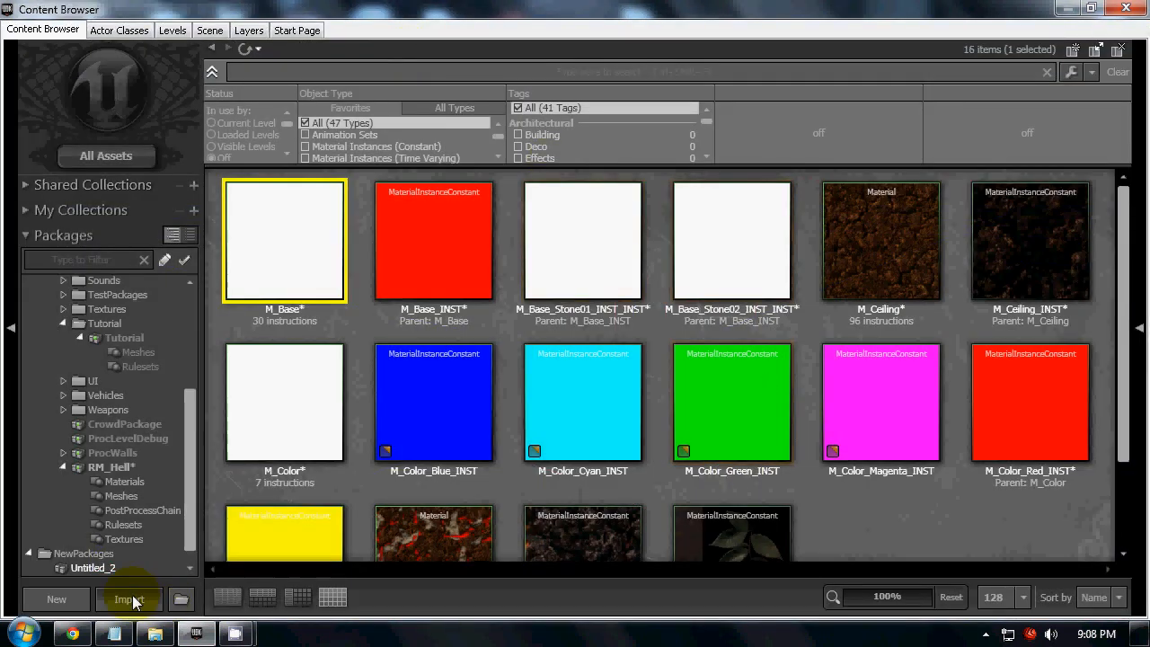
left_click(160, 496)
left_click(115, 511)
left_click(122, 527)
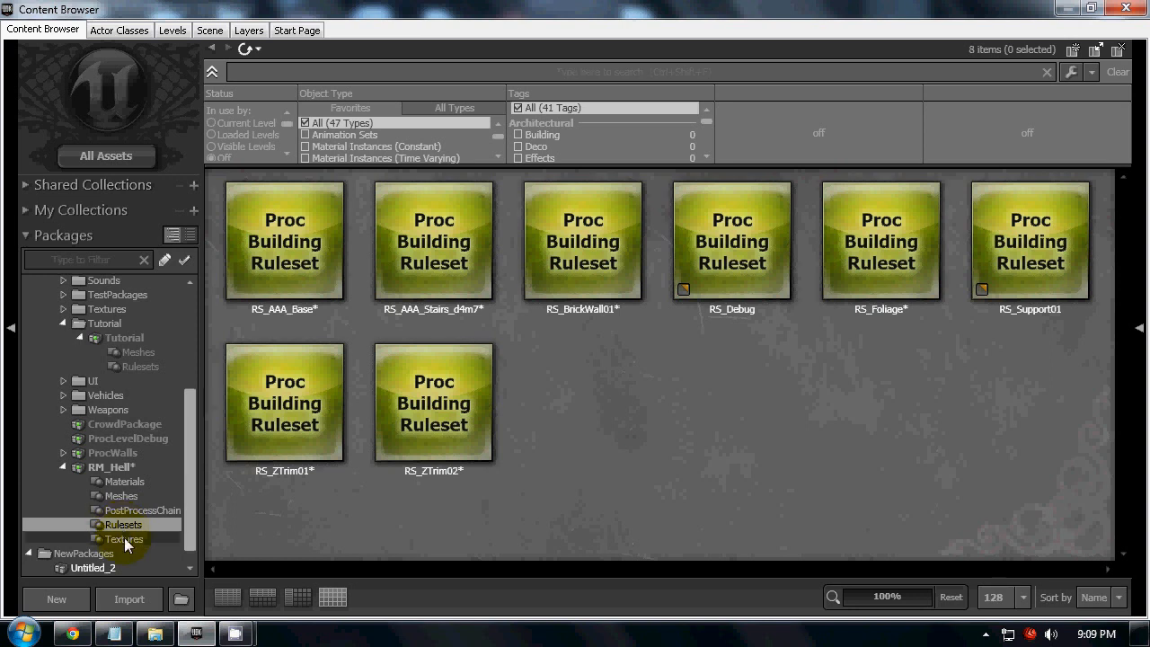
double_click(276, 261)
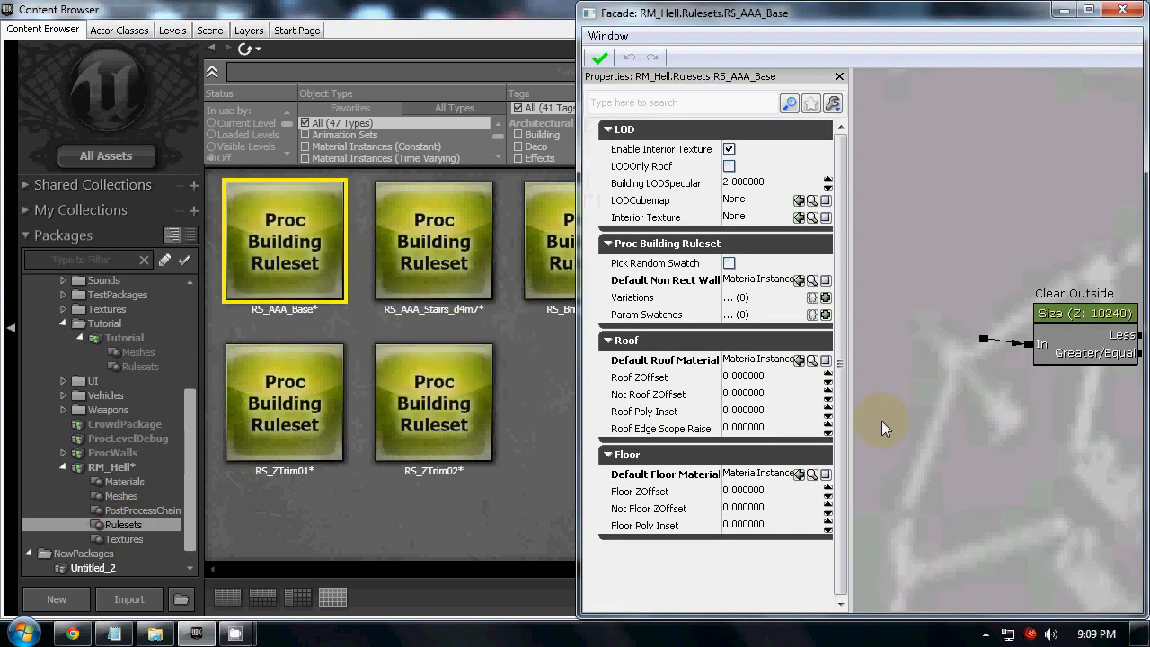
left_click_drag(1008, 403, 981, 321)
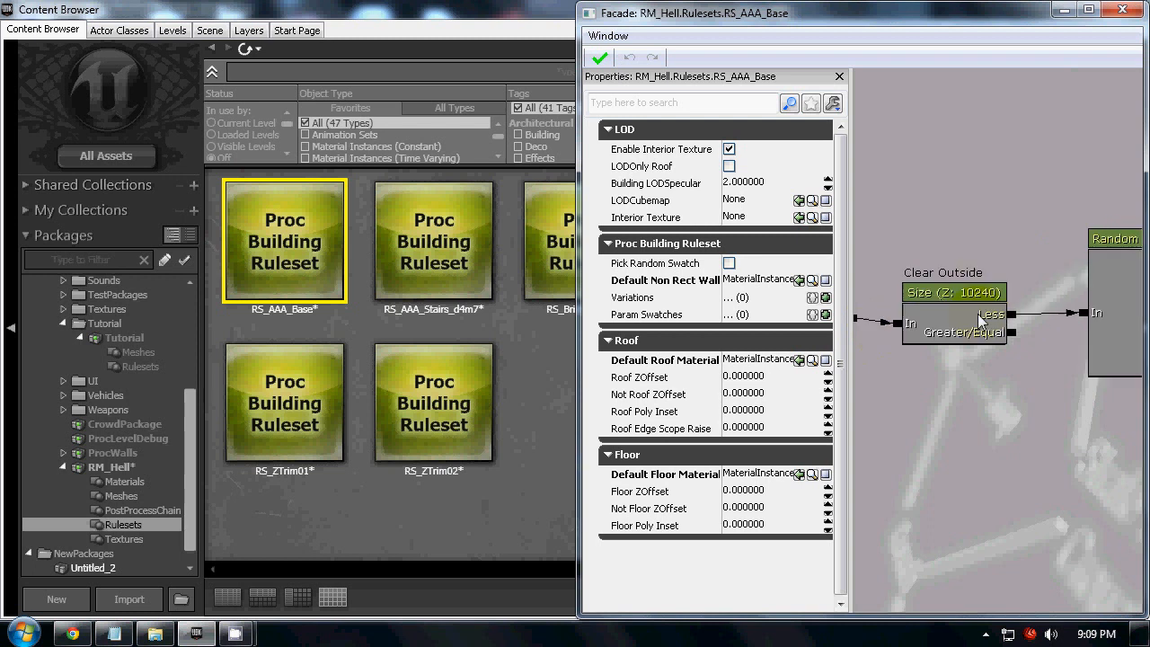
Step: Close the Content Browser and examine the Clear Outside size node in the ruleset graph
left_click(448, 8)
left_click(1135, 8)
left_click_drag(1001, 483, 928, 480)
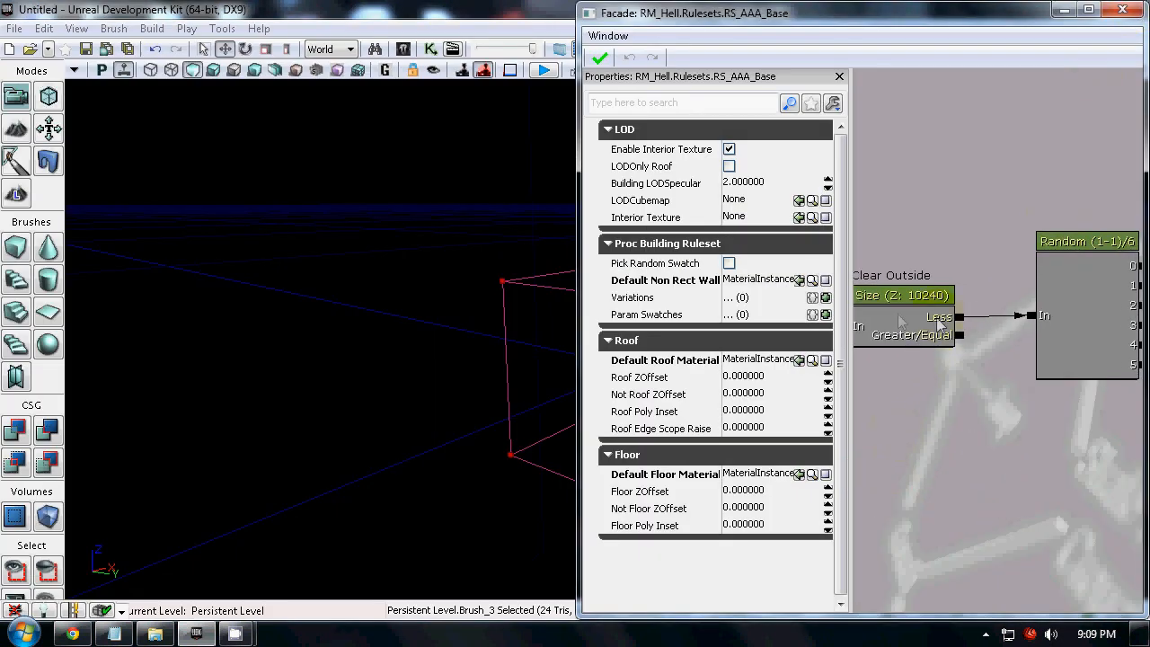
left_click_drag(932, 396, 941, 397)
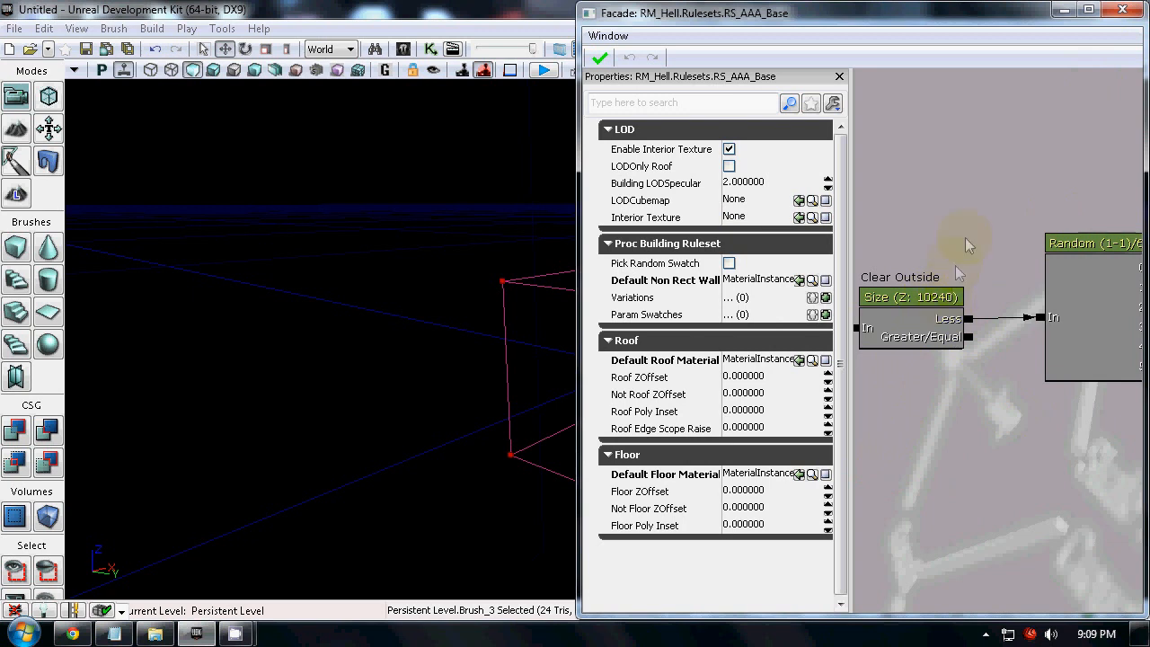
Step: Build the cube builder brush with a Z size of 10240
right_click(17, 248)
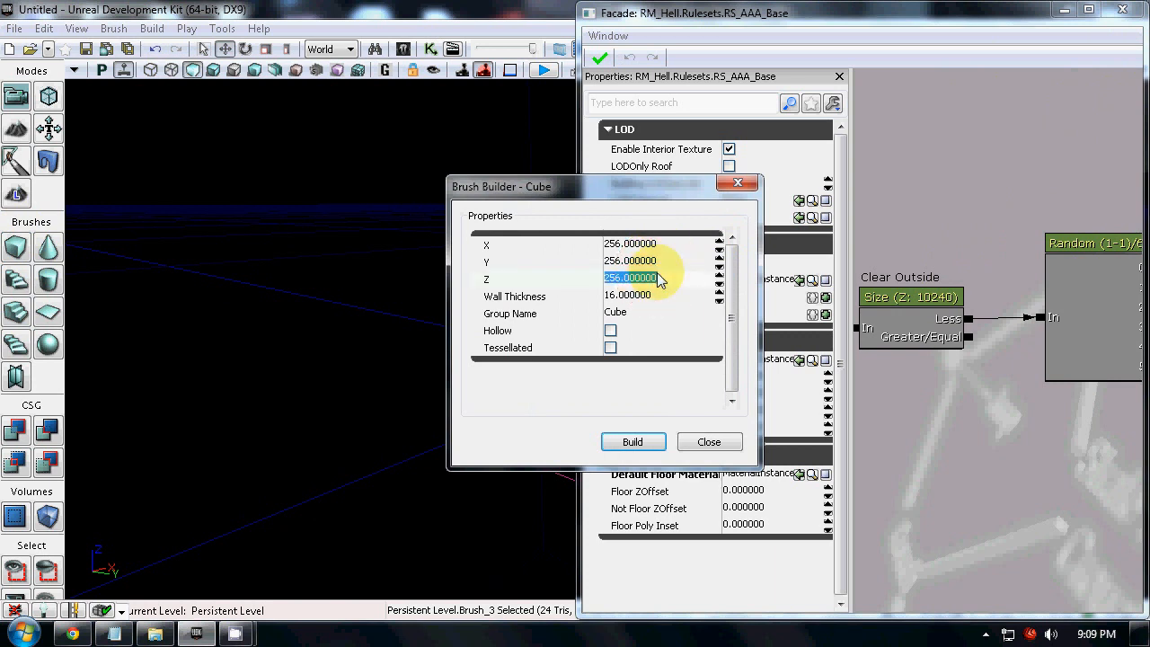
type("10240")
left_click(634, 442)
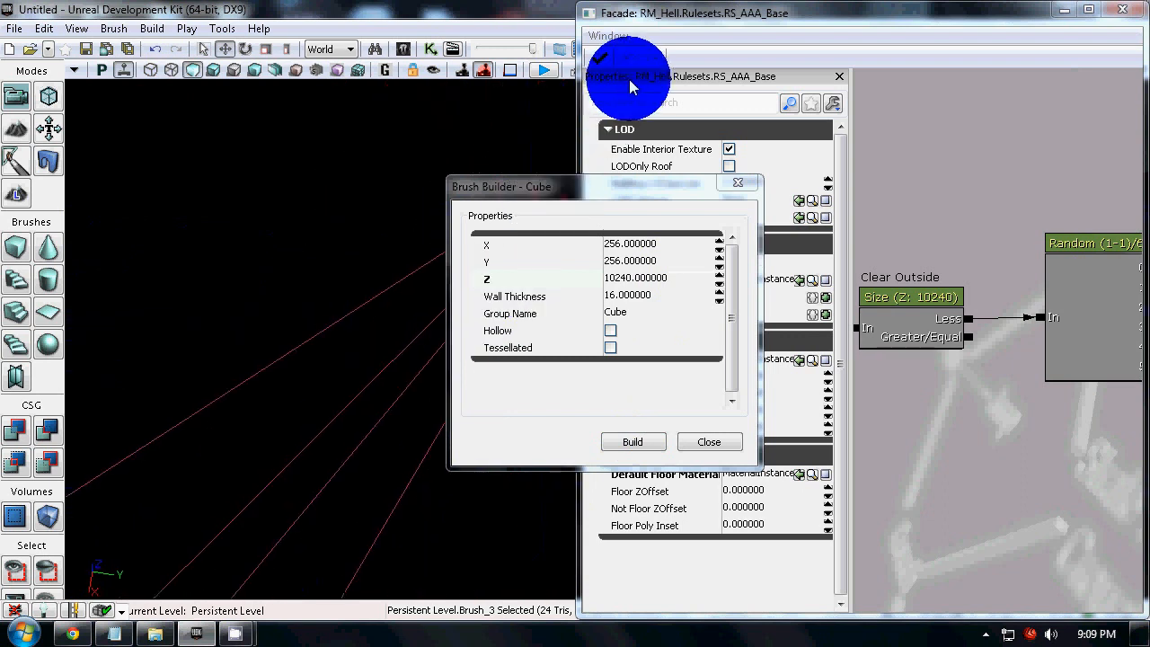
mouse_move(863, 149)
right_mouse_down()
mouse_move(556, 538)
mouse_move(634, 600)
mouse_move(517, 347)
right_mouse_up()
Step: Set the cube brush's Y and X sizes to 5120, half its Z size, and close the brush builder and ruleset windows
left_click(664, 260)
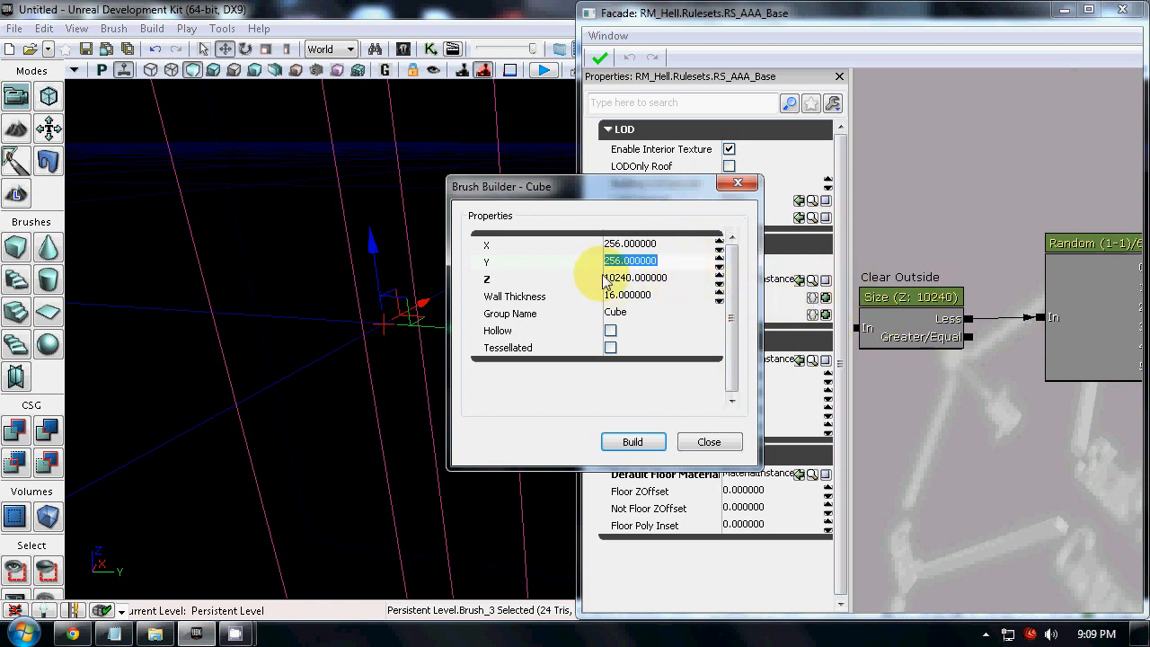
left_click(674, 284)
key("ctrl+c")
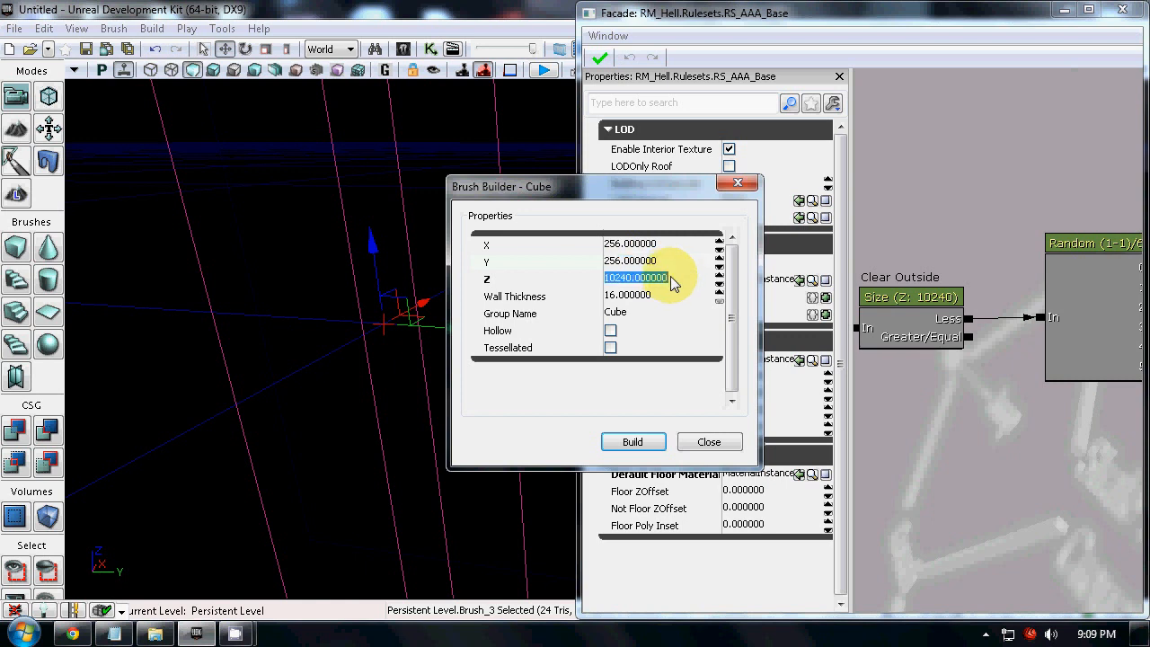
left_click(669, 261)
key("ctrl+v")
type("/2")
key("Return")
key("ctrl+c")
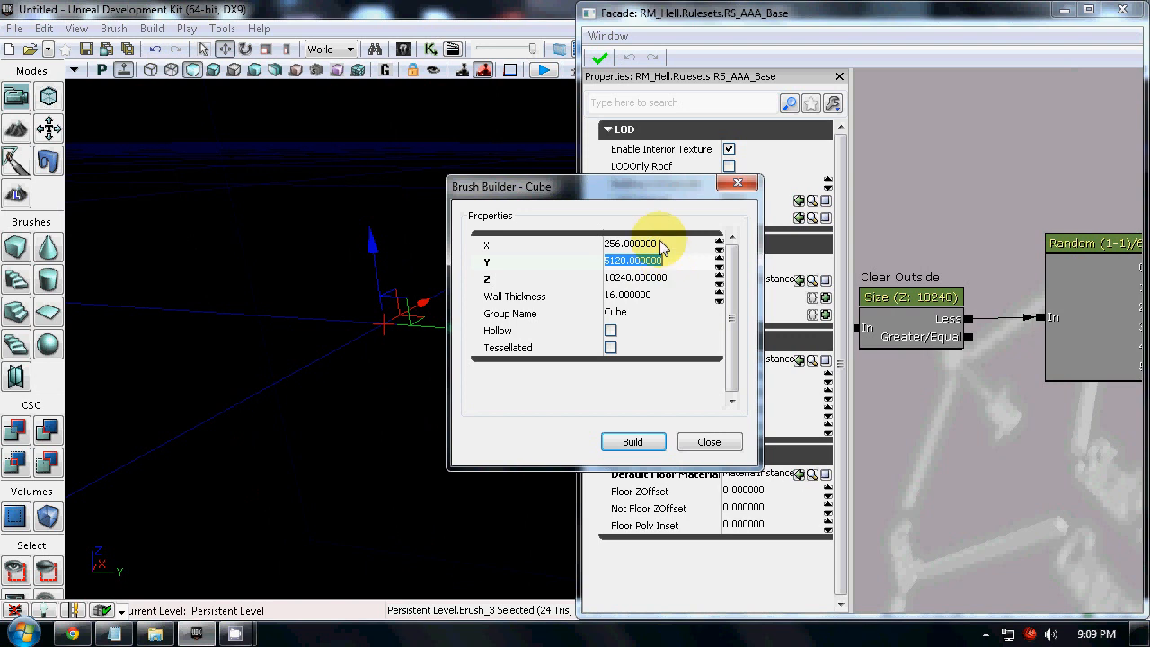
left_click(647, 244)
key("ctrl+v")
key("Return")
left_click(709, 441)
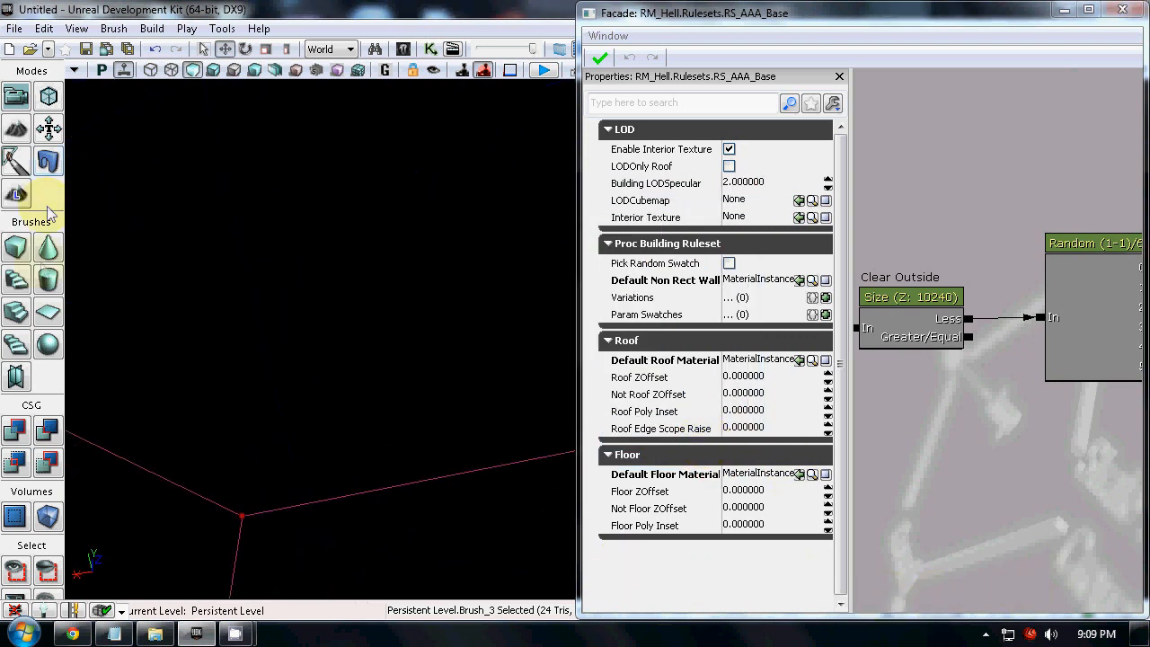
left_click(1124, 18)
mouse_move(790, 395)
right_mouse_down()
mouse_move(897, 344)
mouse_move(602, 181)
mouse_move(1082, 268)
mouse_move(757, 611)
right_mouse_up()
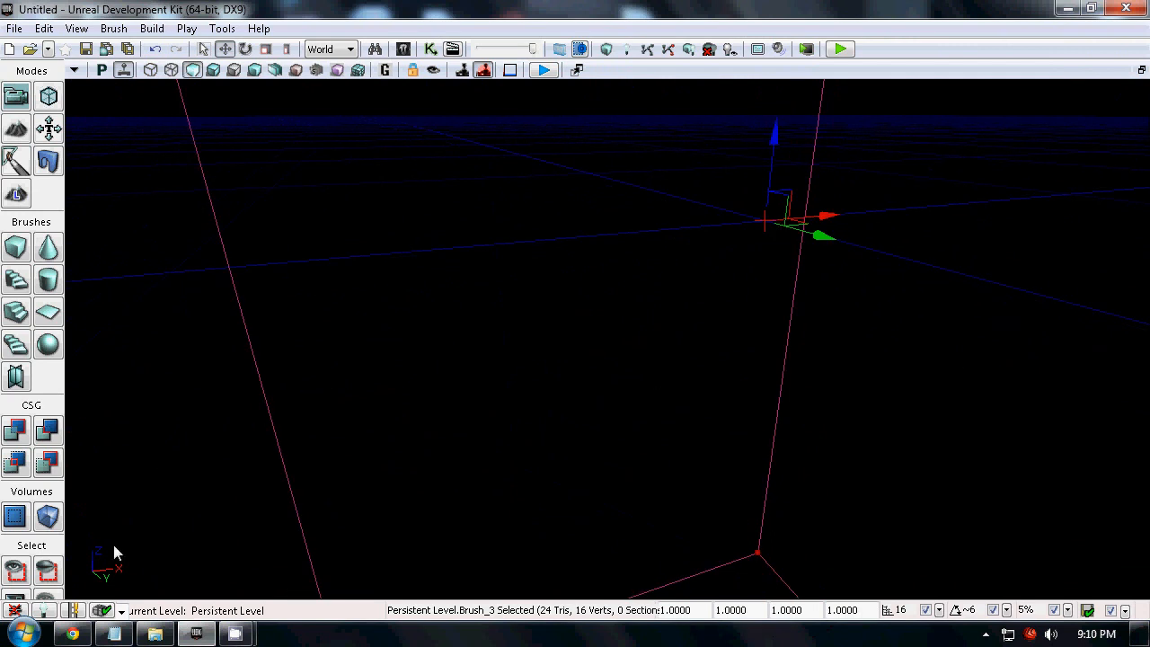
right_click(47, 516)
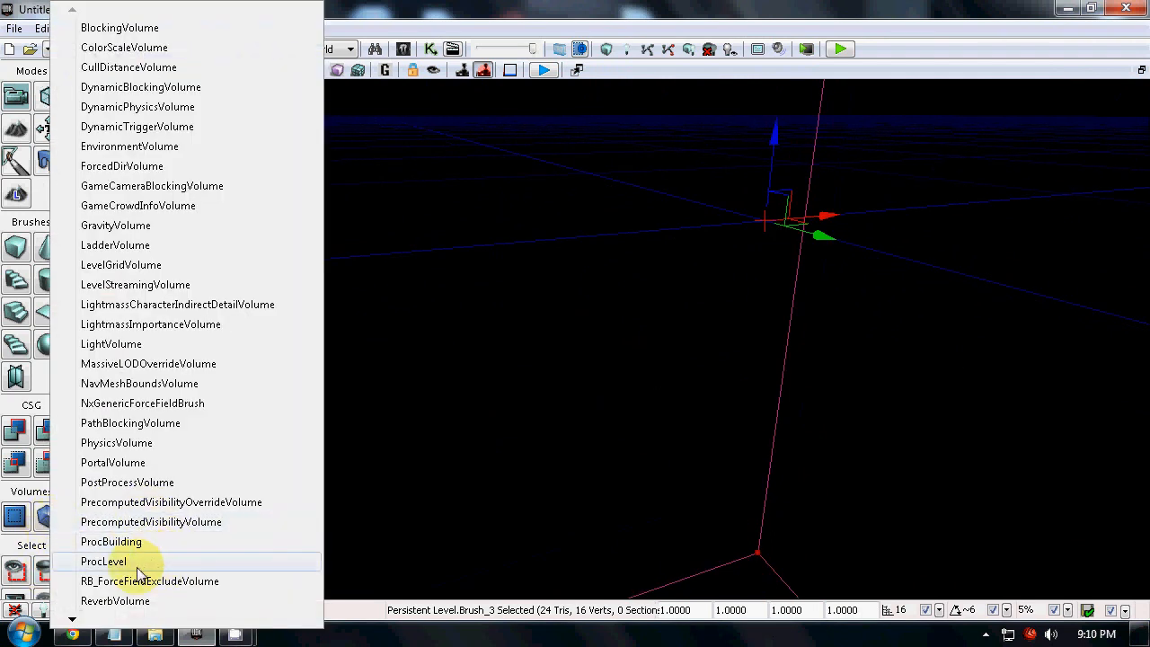
left_click(610, 308)
mouse_move(666, 334)
left_mouse_down()
mouse_move(719, 602)
mouse_move(1030, 597)
left_mouse_up()
mouse_move(1030, 597)
right_mouse_down()
mouse_move(1147, 525)
mouse_move(1147, 379)
mouse_move(878, 411)
mouse_move(903, 416)
right_mouse_up()
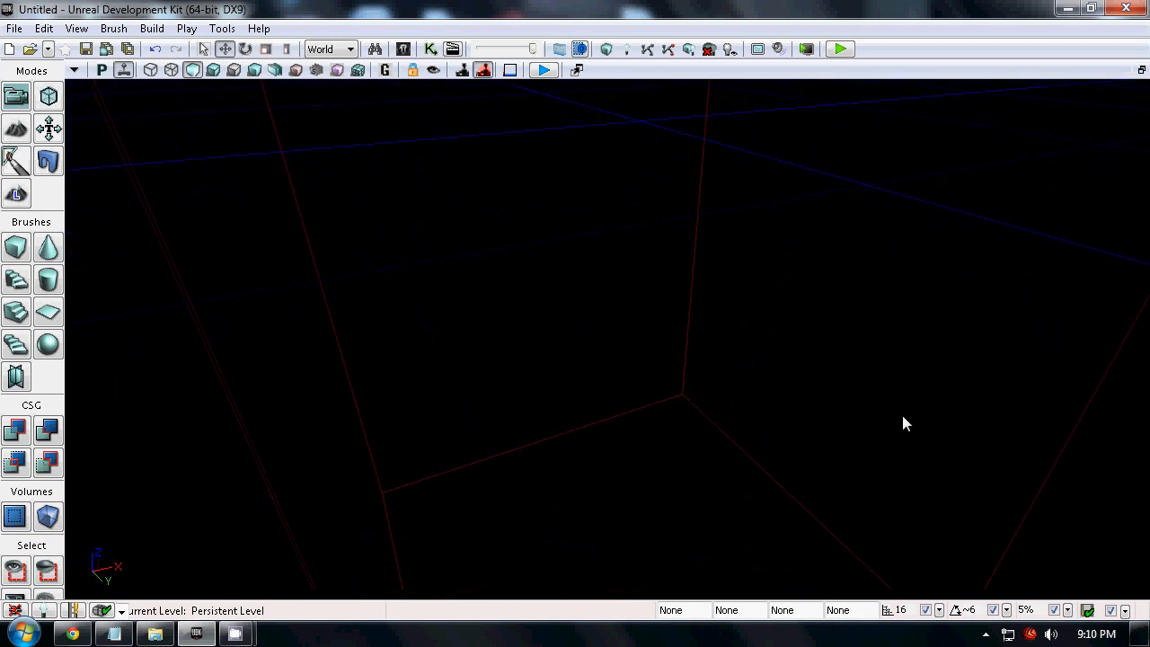
Step: Select the large builder brush and create a solid block from it with CSG Add
left_click(288, 282)
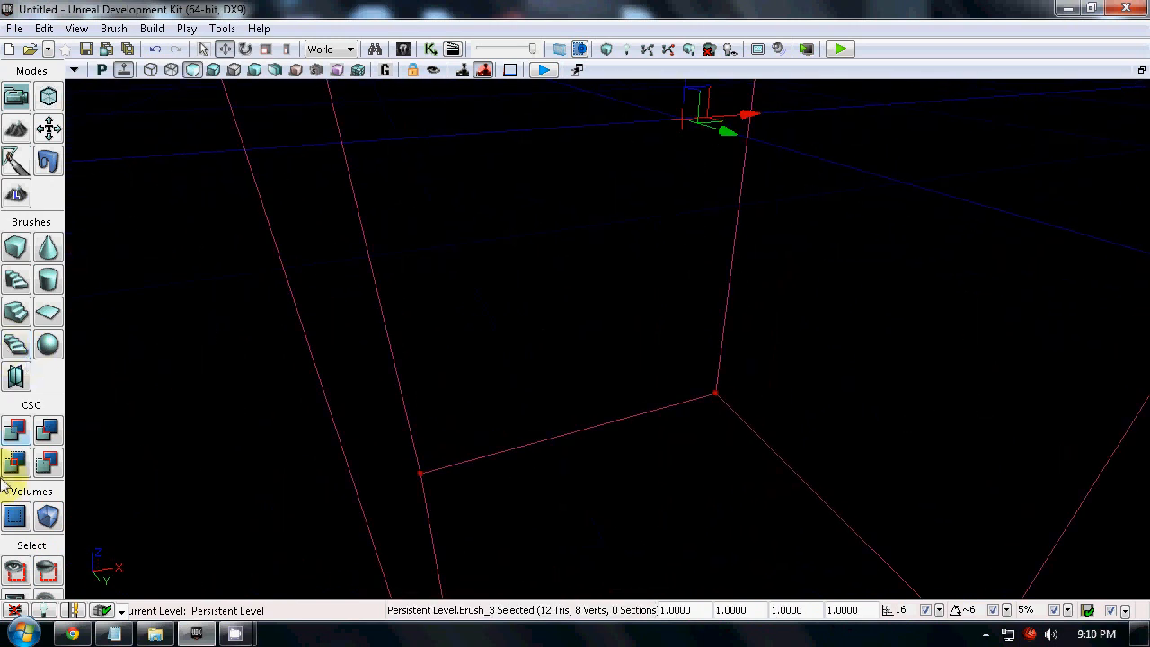
left_click(15, 431)
mouse_move(624, 430)
left_mouse_down()
mouse_move(794, 524)
mouse_move(66, 249)
mouse_move(605, 195)
mouse_move(454, 402)
mouse_move(1023, 177)
left_mouse_up()
mouse_move(1023, 177)
right_mouse_down()
mouse_move(948, 168)
mouse_move(980, 179)
right_mouse_up()
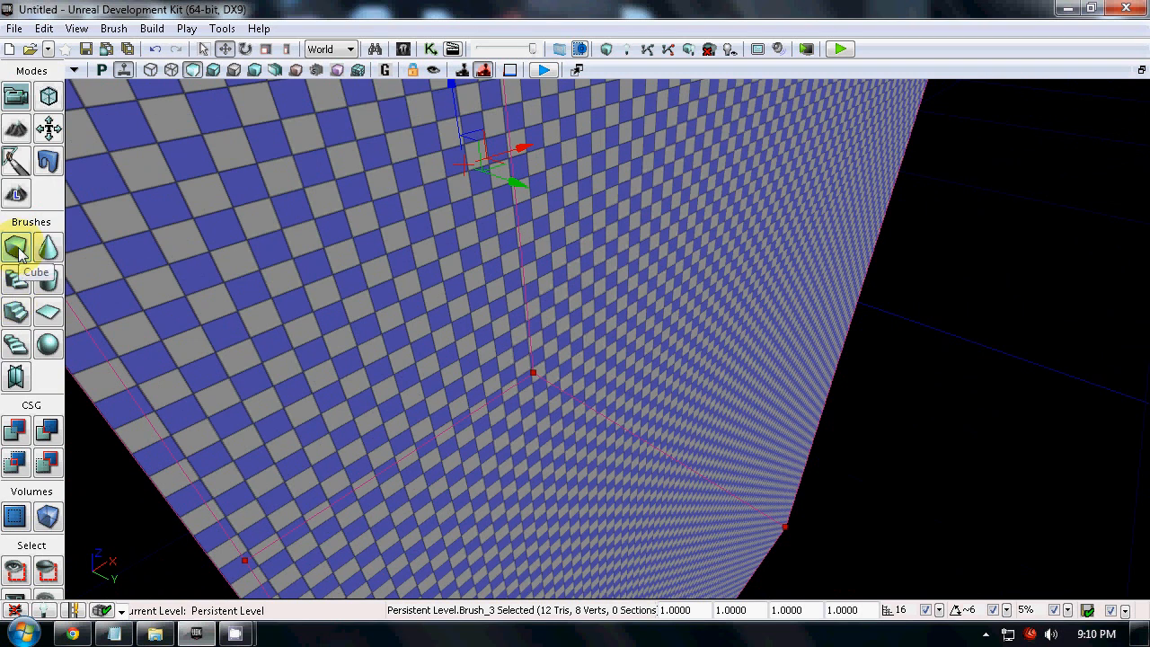
Step: Rebuild the cube builder brush with X 512, Y 512 and Z 256
right_click(18, 252)
left_click(638, 245)
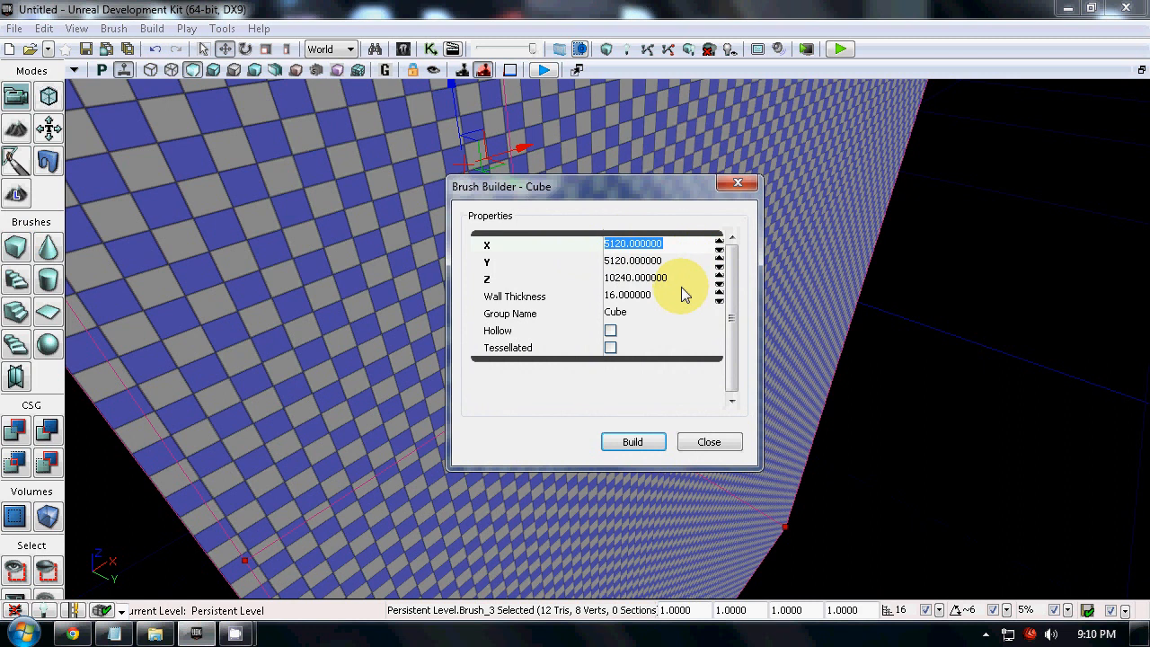
left_click(678, 280)
type("256")
key("Return")
left_click(660, 262)
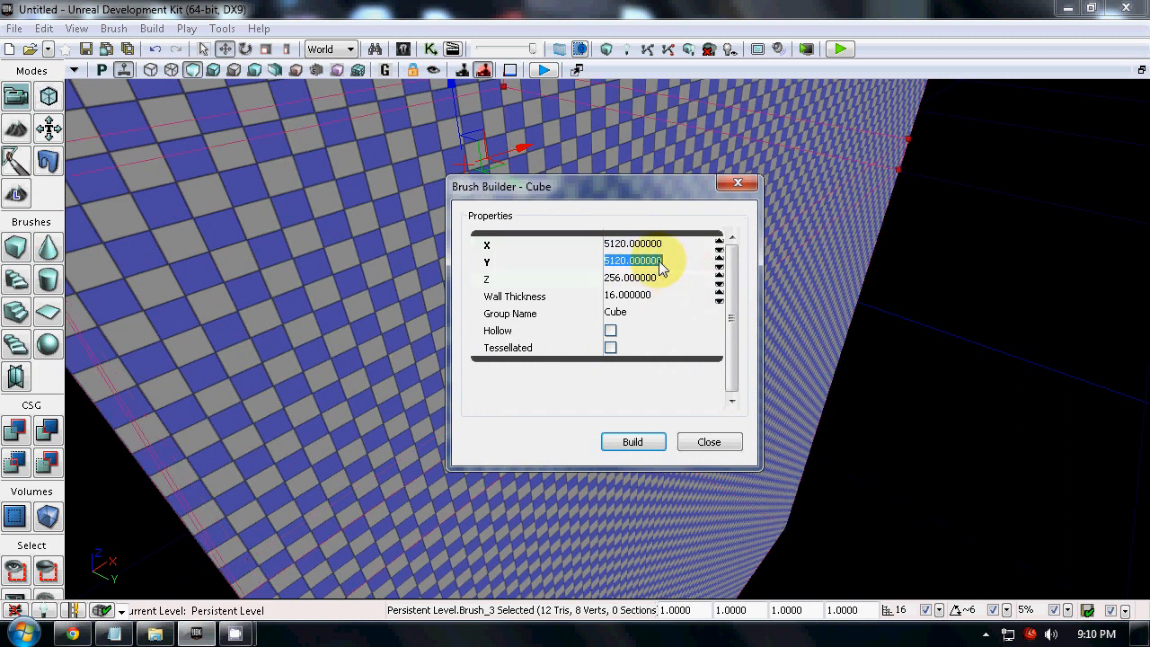
type("512")
key("Return")
left_click(645, 246)
type("512")
key("Return")
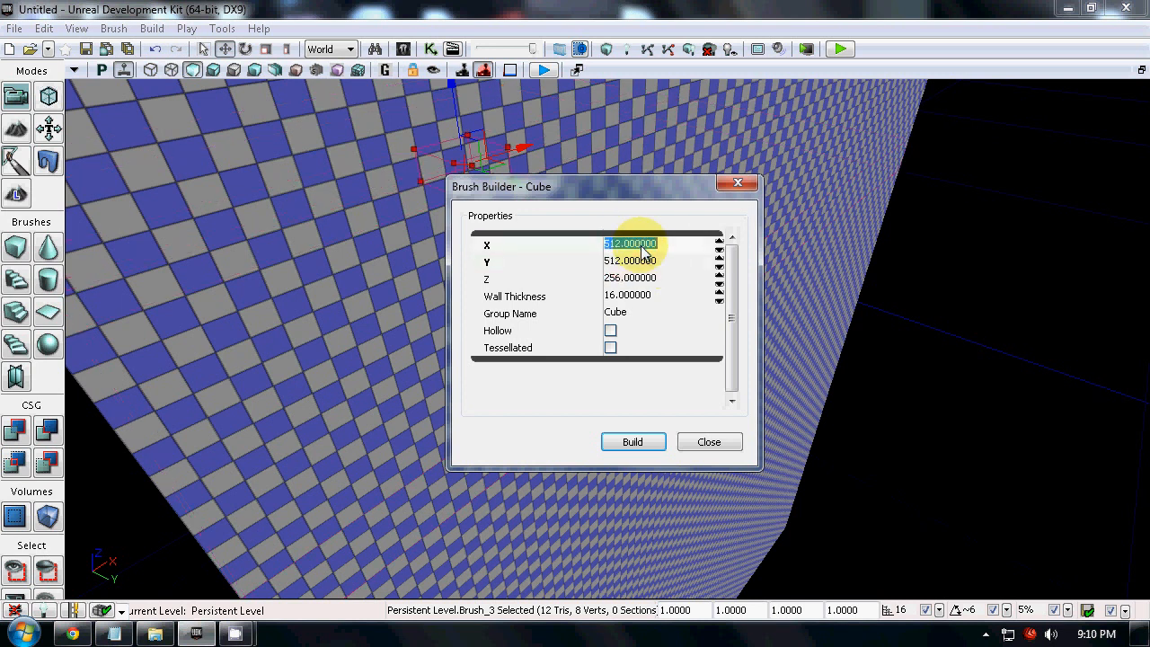
left_click(660, 441)
left_click(708, 442)
Step: Carve a room out of the solid block with CSG Subtract and pull the builder brush aside along X
mouse_move(735, 509)
left_mouse_down()
mouse_move(649, 79)
mouse_move(624, 79)
mouse_move(646, 80)
mouse_move(775, 477)
left_mouse_up()
mouse_move(775, 477)
right_mouse_down()
mouse_move(707, 602)
mouse_move(709, 447)
right_mouse_up()
left_click_drag(710, 446, 691, 136)
left_click(48, 434)
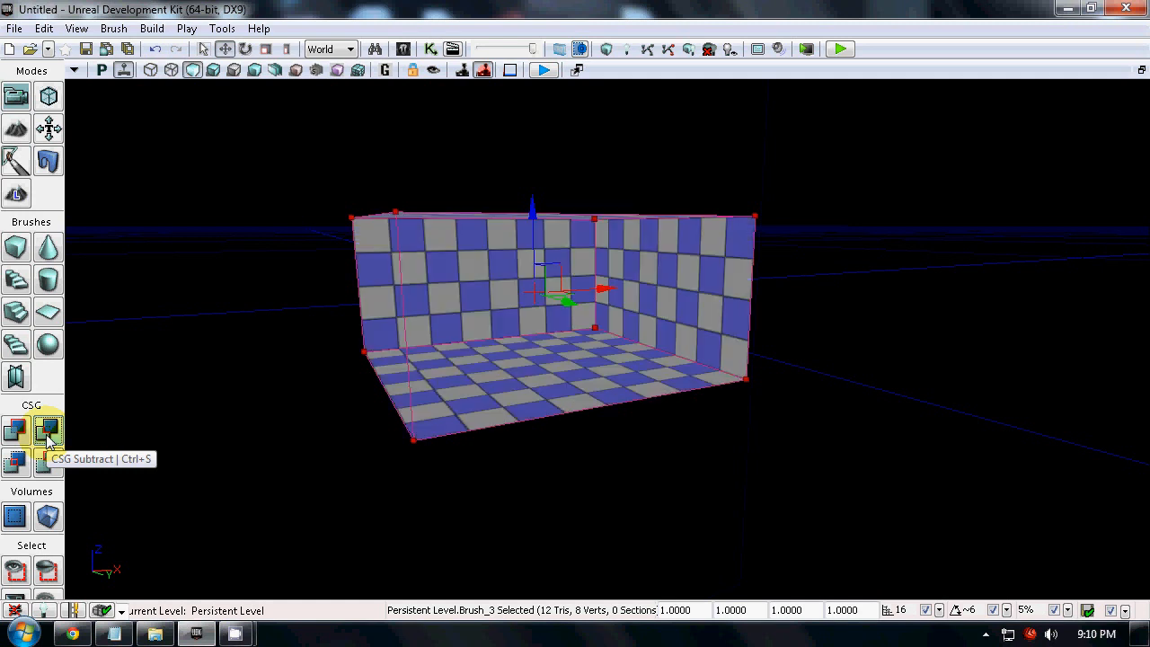
mouse_move(482, 450)
left_mouse_down()
mouse_move(514, 409)
mouse_move(1084, 84)
mouse_move(421, 452)
mouse_move(1019, 361)
left_mouse_up()
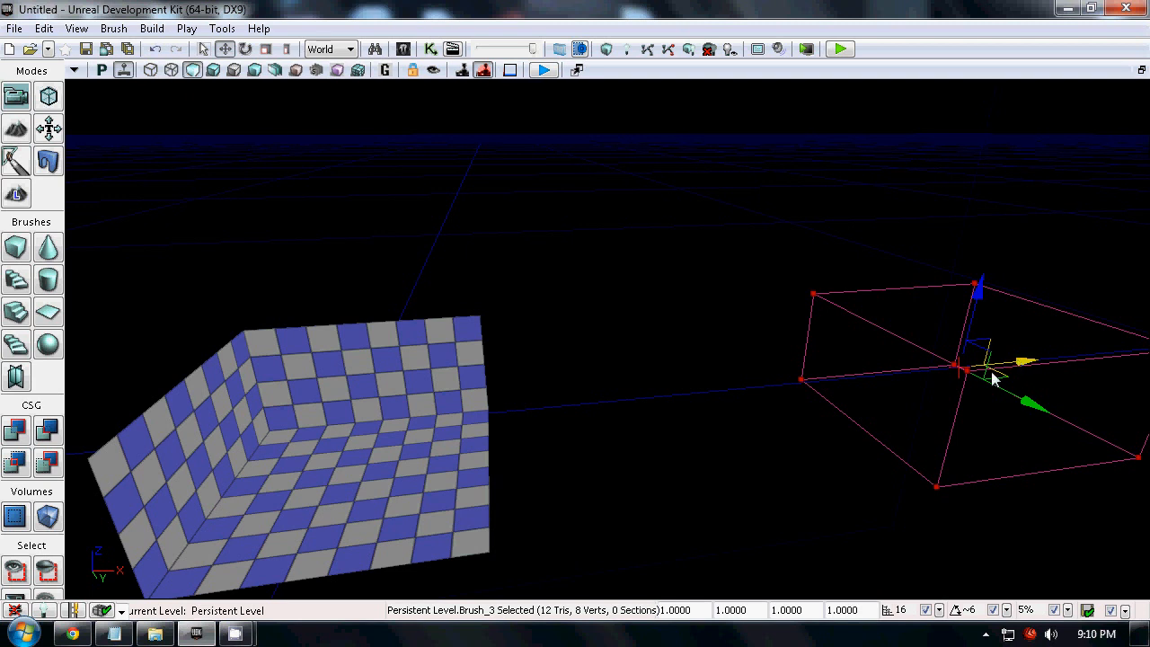
Step: Resize the cube builder brush to Y 96 and Z 128 for the corridor, keeping X at 512
right_click(16, 247)
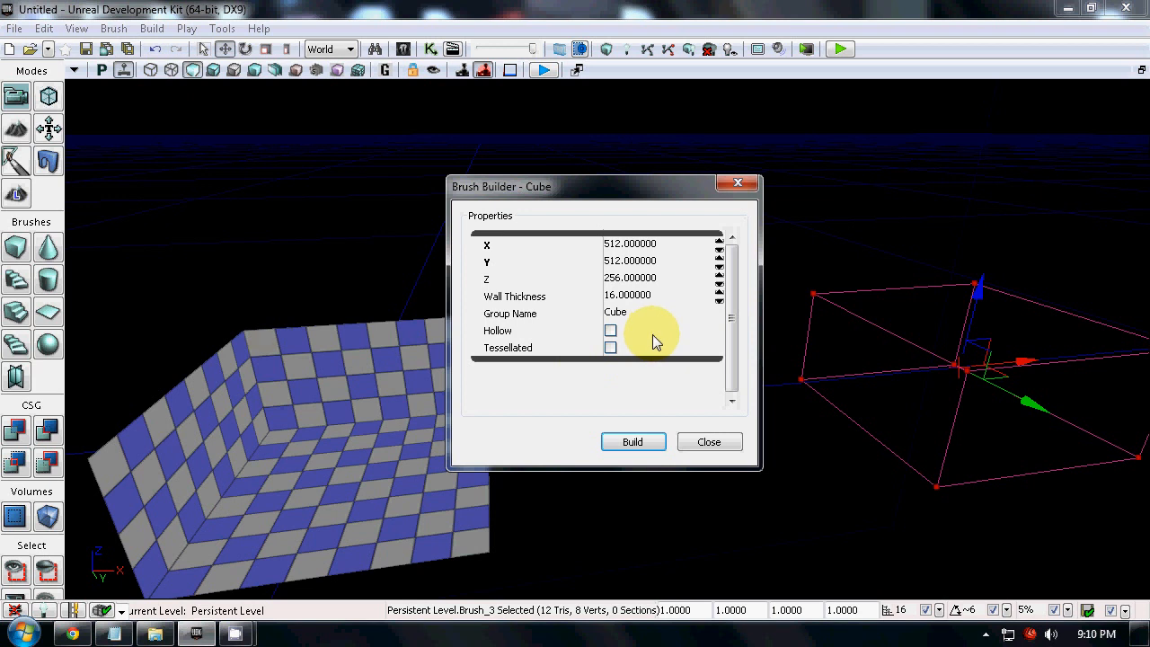
left_click(662, 280)
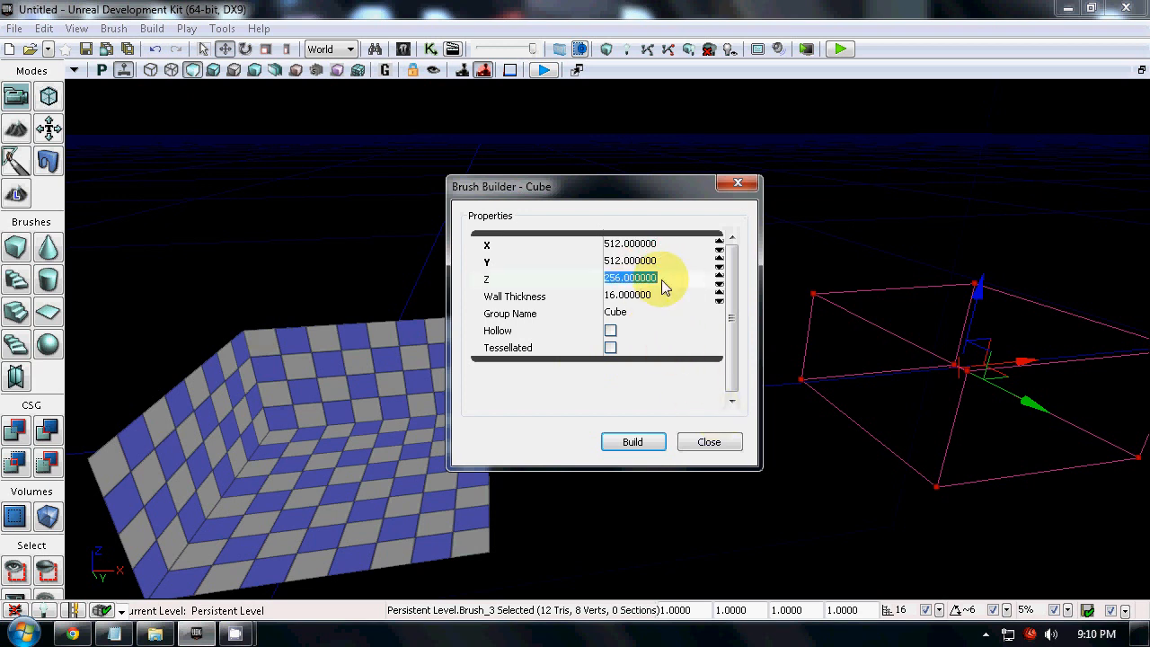
type("128")
key("Return")
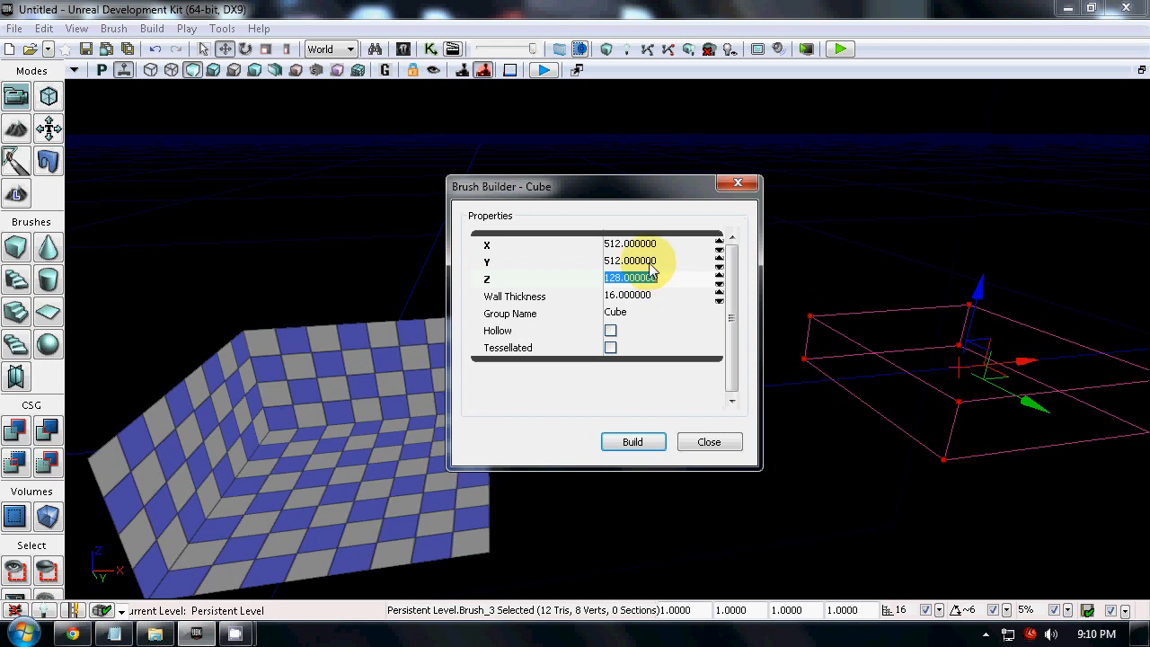
left_click(662, 262)
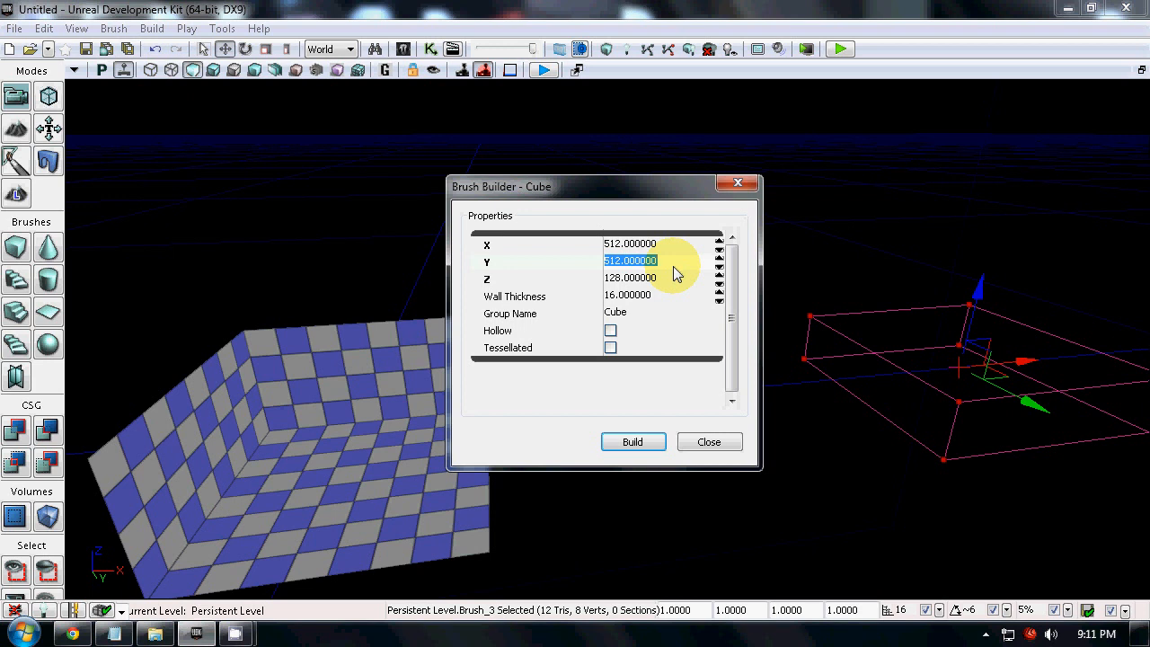
type("96")
key("Return")
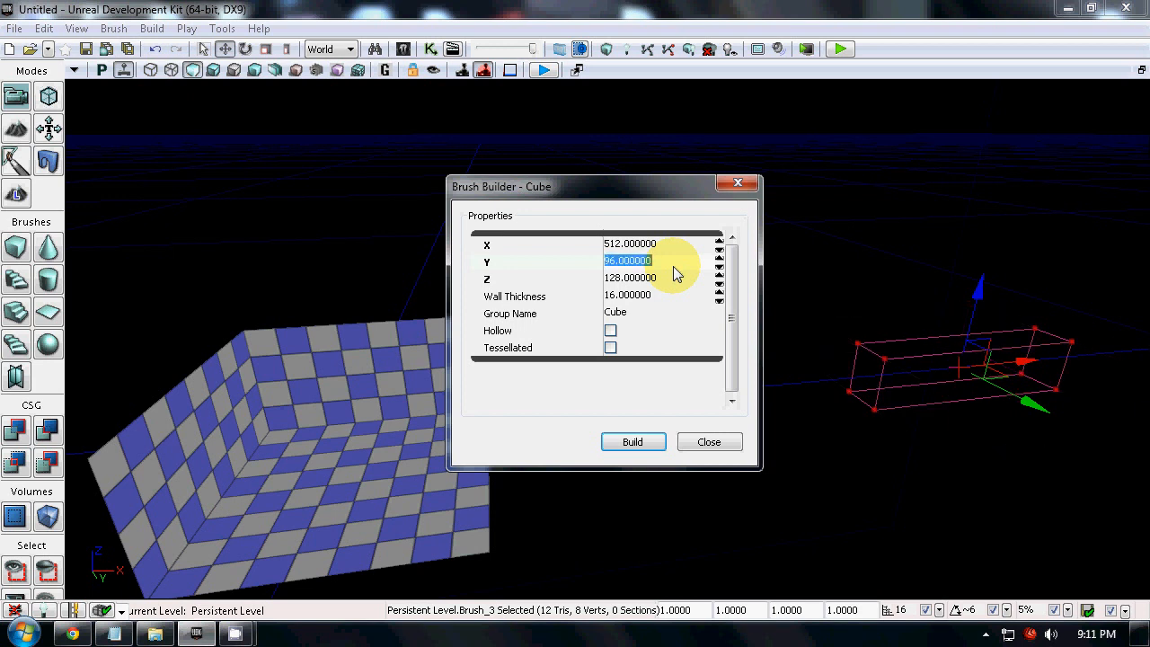
left_click(654, 244)
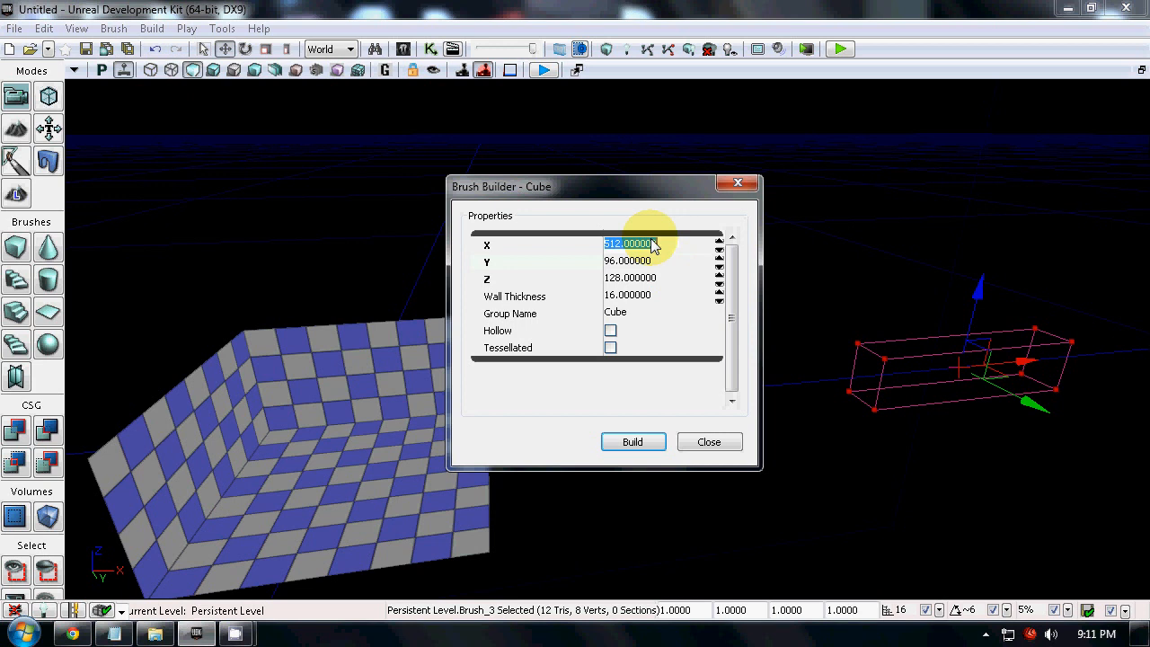
left_click(717, 442)
Step: Position the corridor brush end-on against the room's wall, with its base level with the room's floor
mouse_move(1025, 367)
left_mouse_down()
mouse_move(680, 425)
mouse_move(706, 426)
left_mouse_up()
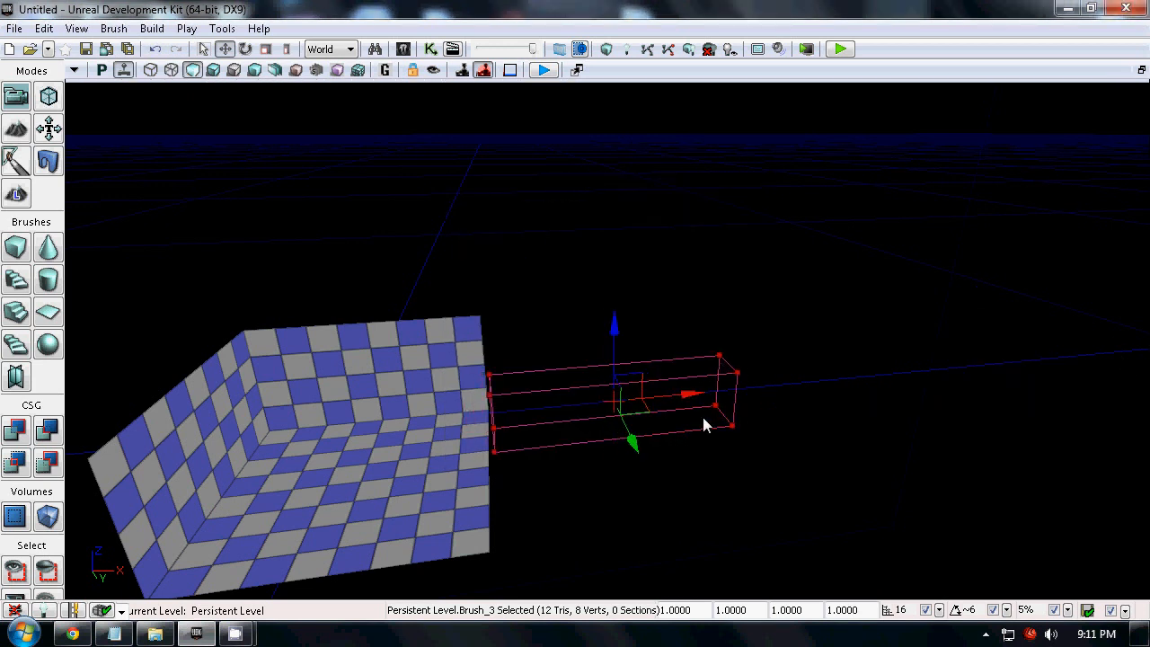
left_click(1142, 70)
scroll(283, 127, "down", 8)
right_click_drag(283, 127, 231, 184)
scroll(282, 183, "up", 3)
left_click_drag(513, 174, 500, 171)
left_click_drag(409, 109, 410, 142)
Step: Carve the corridor with CSG Subtract and move the builder brush up above it
mouse_move(283, 468)
right_mouse_down()
mouse_move(290, 607)
mouse_move(52, 611)
mouse_move(214, 339)
right_mouse_up()
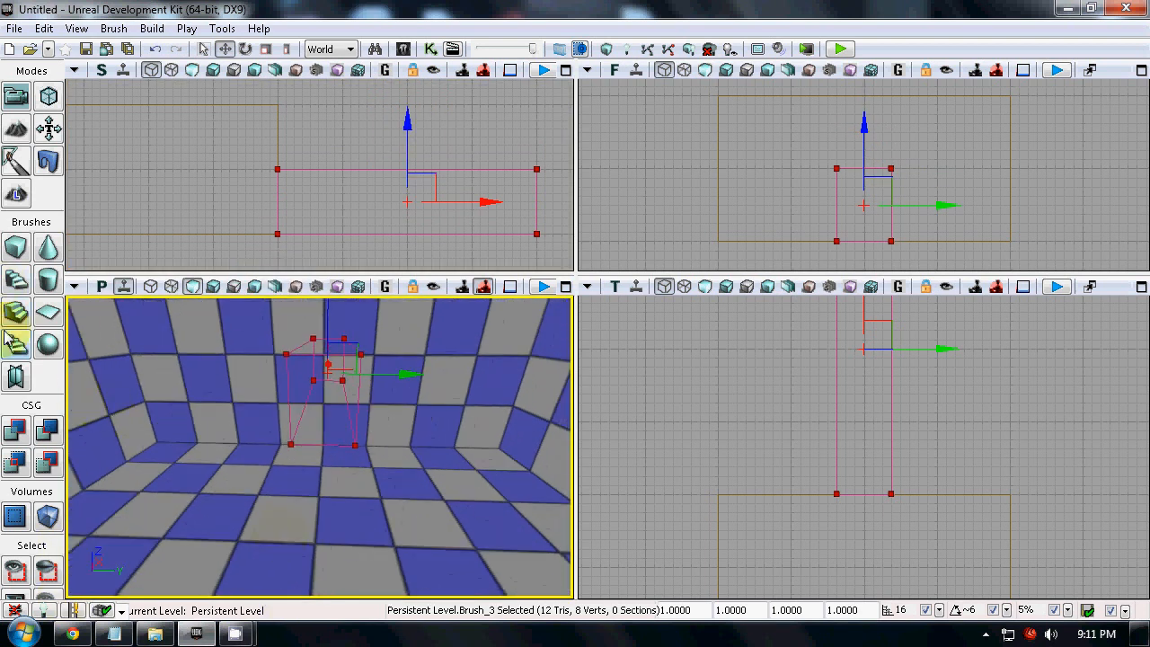
left_click(49, 430)
right_click_drag(440, 506, 411, 609)
left_click_drag(404, 144, 423, 77)
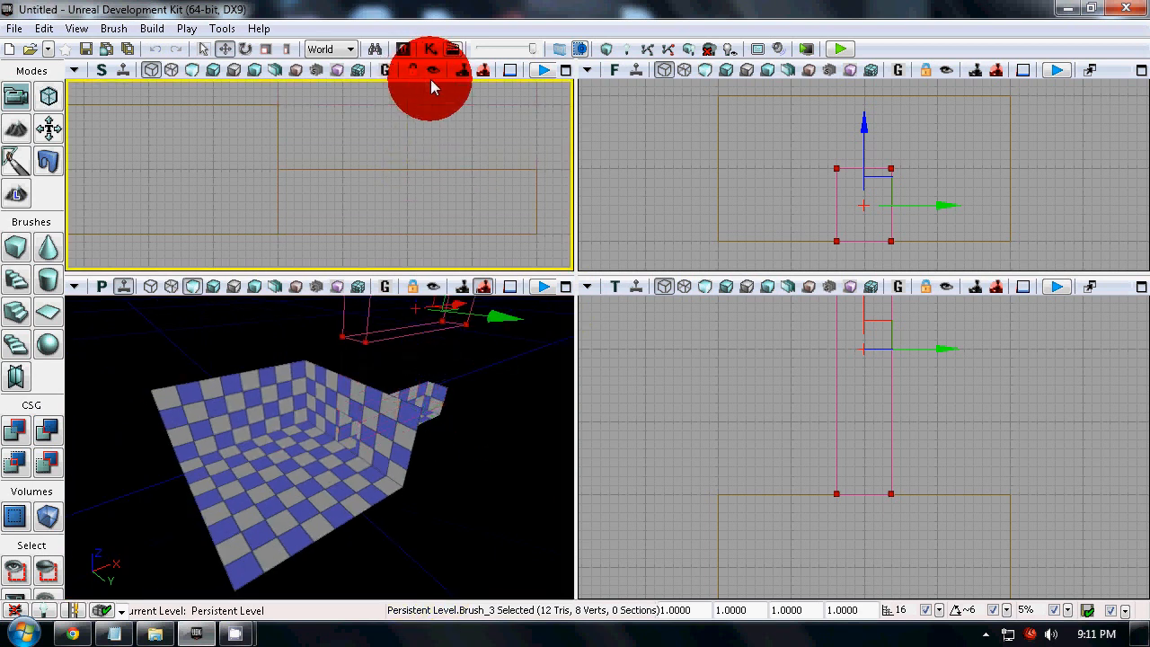
Step: Duplicate the subtracted room brush along X so the copy meets the far end of the corridor
left_click(521, 153)
scroll(522, 151, "down", 4)
right_click_drag(522, 151, 329, 201)
left_click_drag(186, 211, 515, 204, "alt")
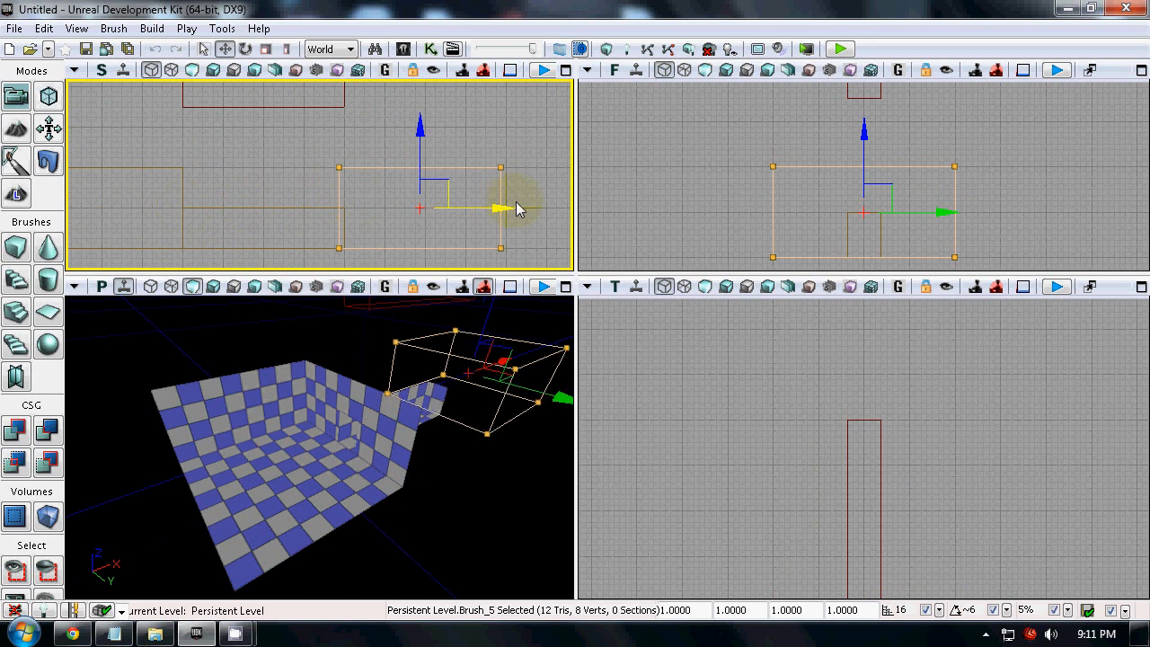
left_click(82, 210)
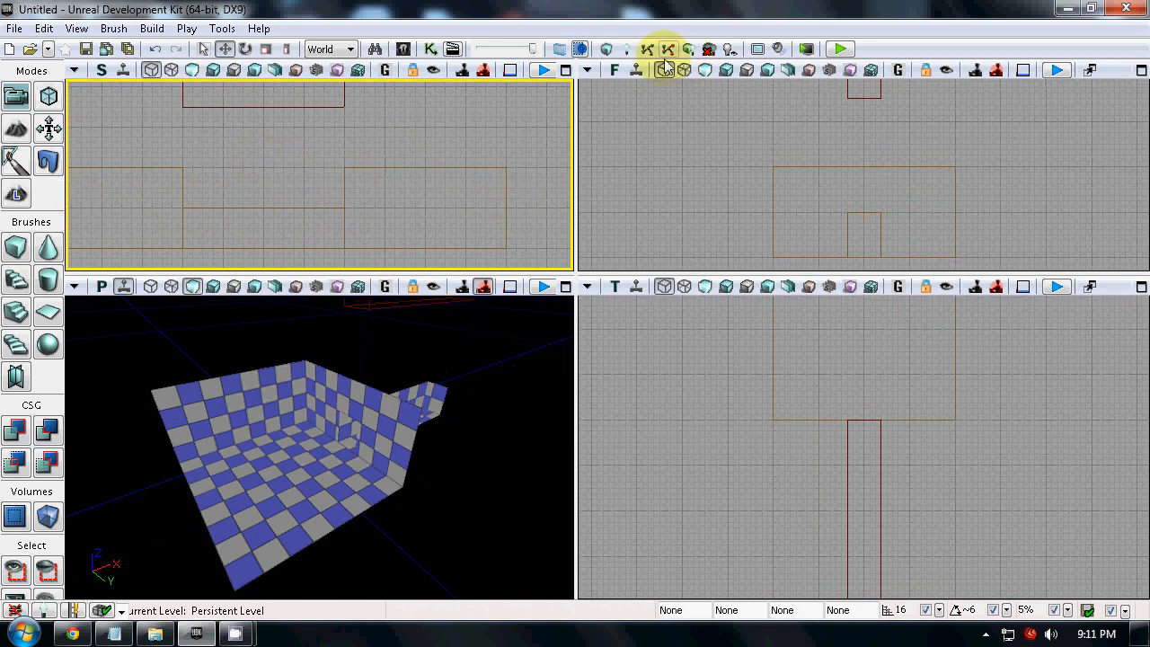
Step: Rebuild the level geometry so the duplicated room is carved out at the corridor's far end
left_click(617, 52)
left_click(1069, 338)
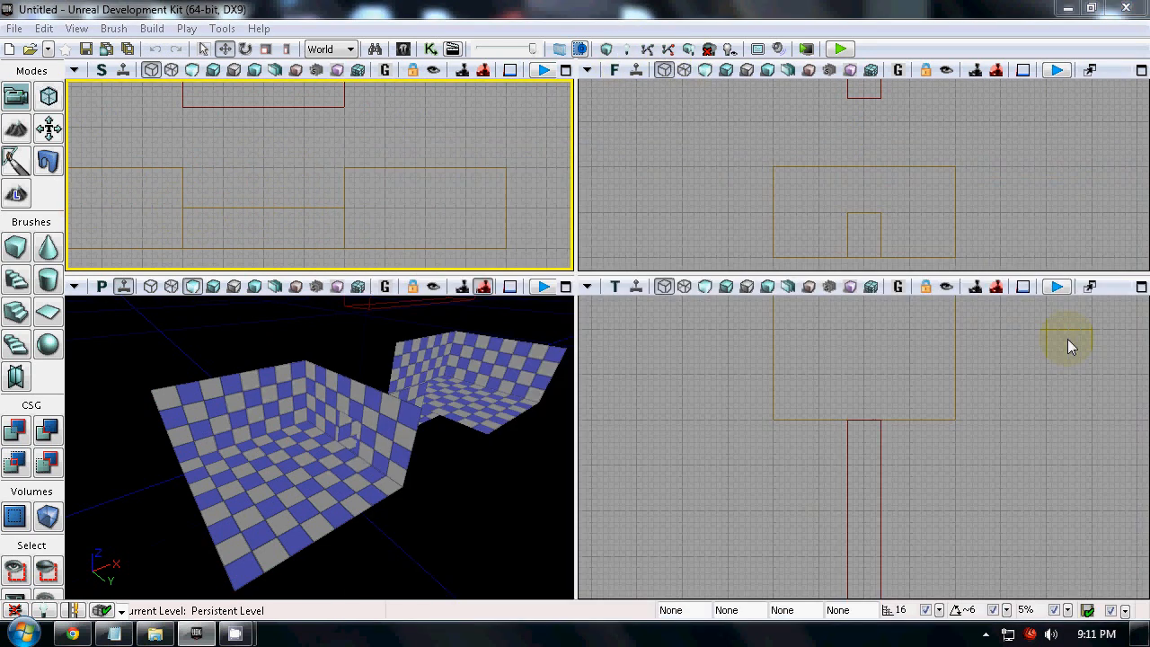
right_click_drag(449, 396, 474, 459)
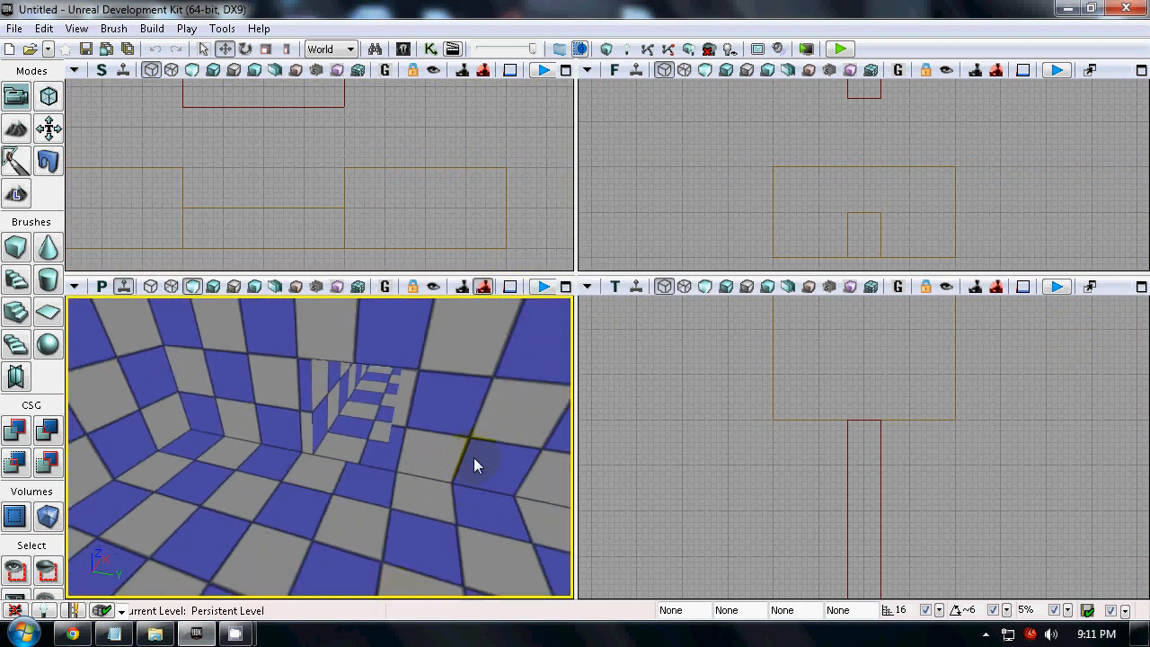
Step: Open the Actor Classes browser beside the viewports and expand its Lights category
left_click(406, 54)
left_click(117, 31)
left_click_drag(224, 10, 920, 28)
left_click(621, 298)
left_click(672, 342)
left_click(314, 565)
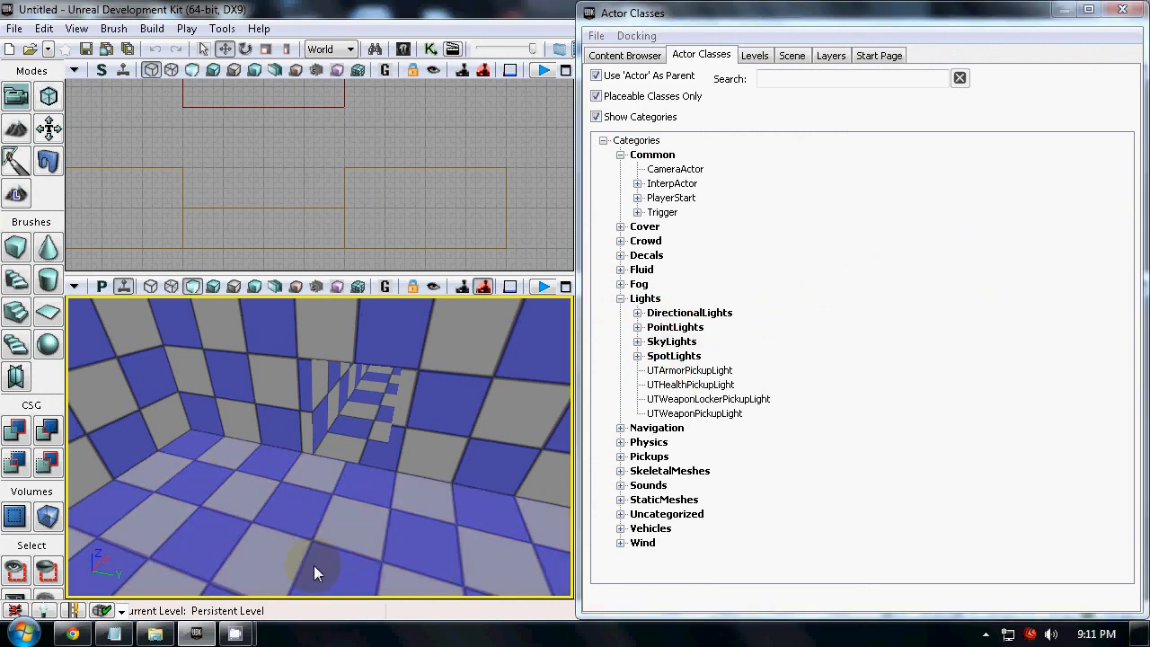
Step: Expand the SkyLights group and choose the SkyLight class for placement
right_click(313, 565)
mouse_move(405, 490)
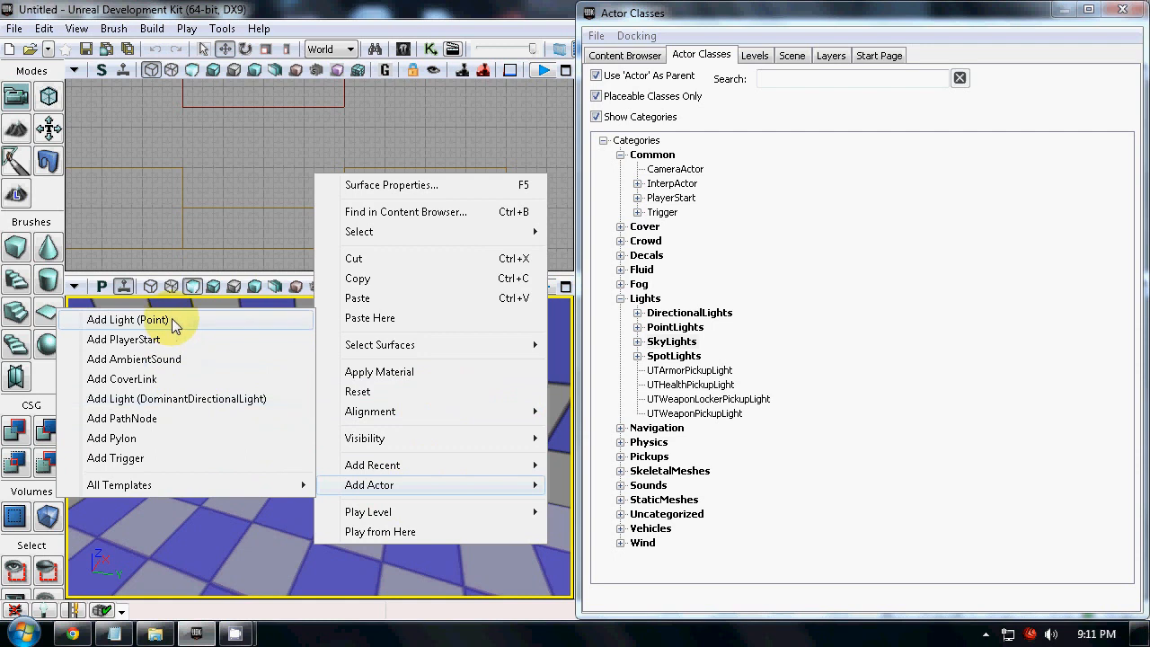
left_click(674, 356)
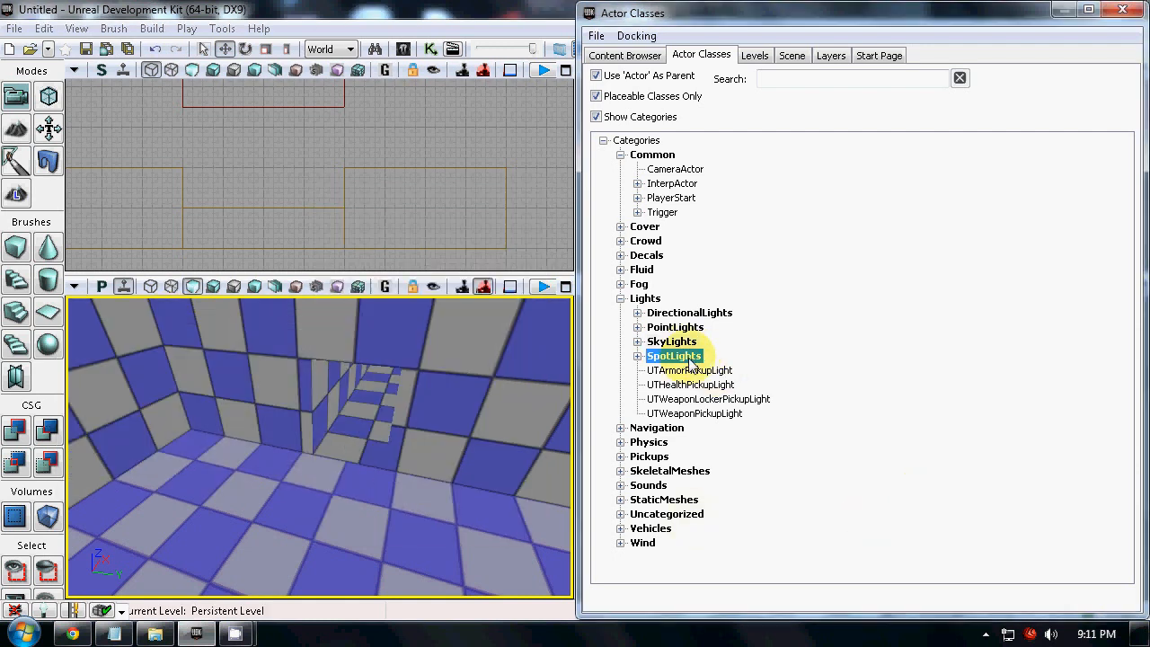
left_click(674, 343)
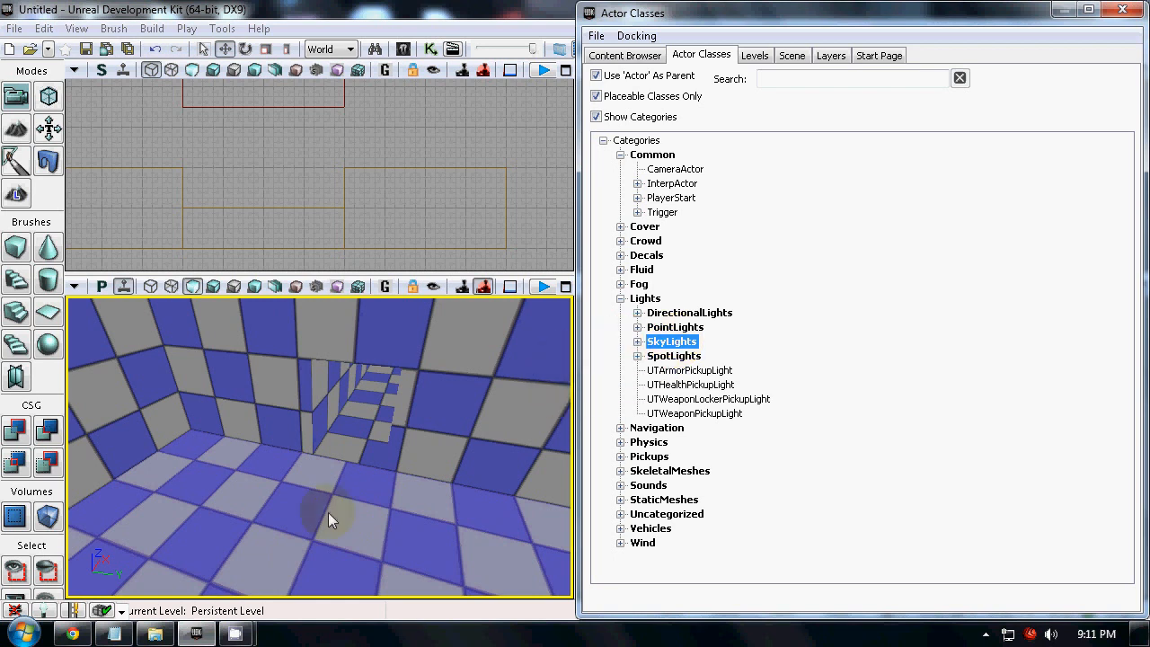
right_click_drag(341, 573, 330, 536)
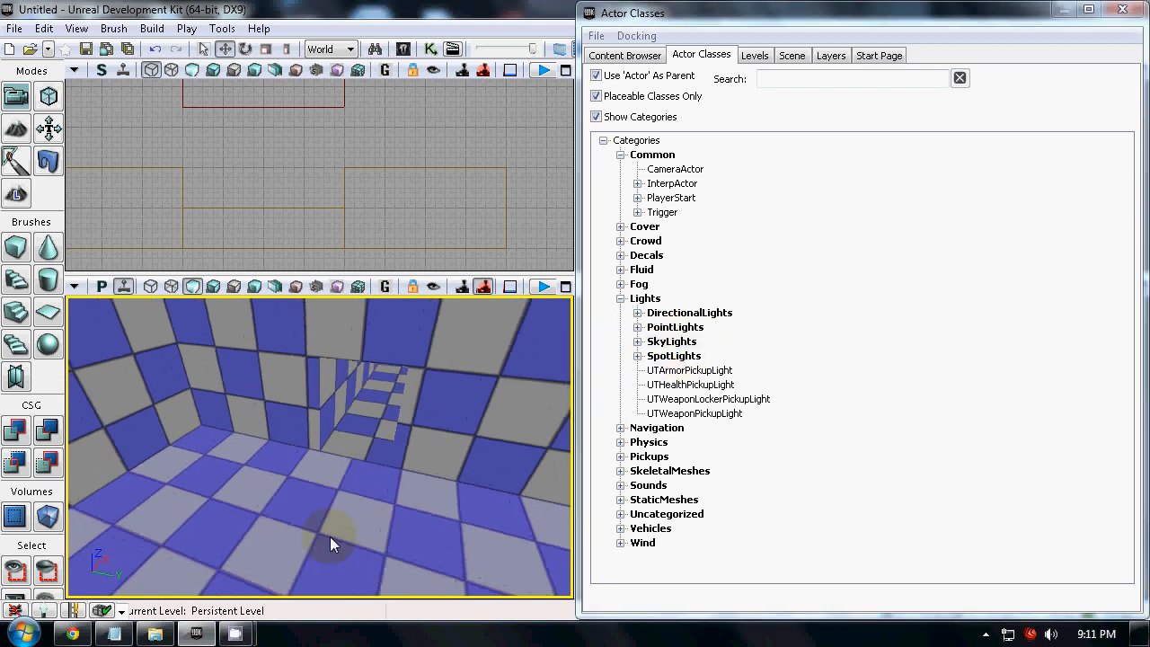
left_click(701, 337)
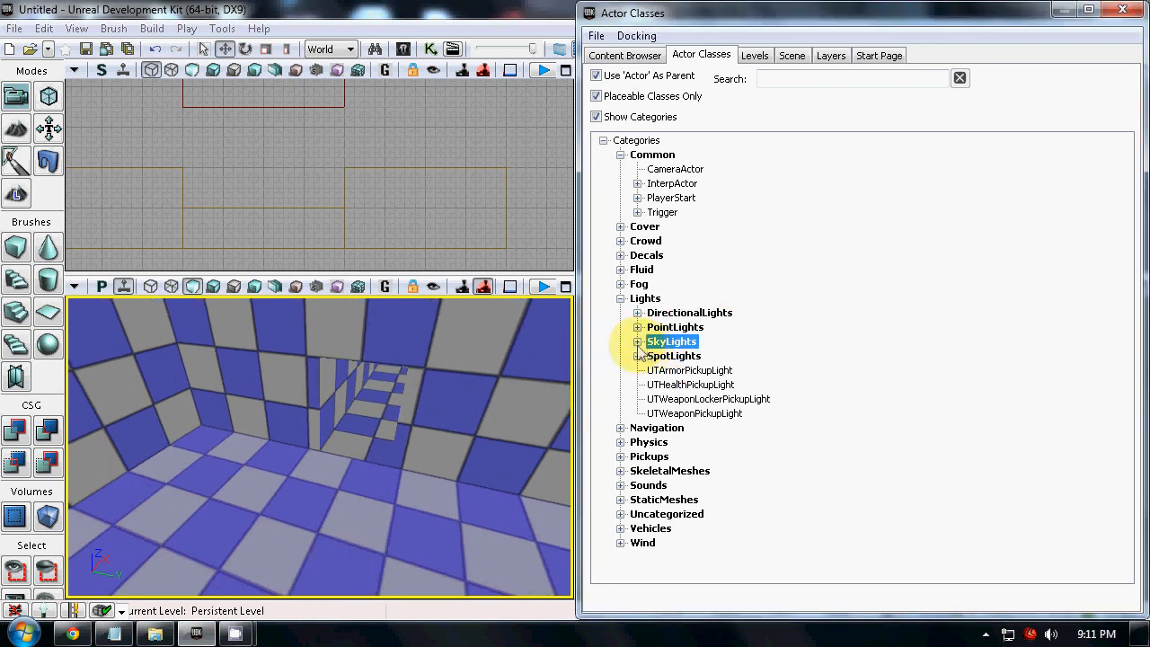
double_click(673, 343)
left_click(680, 356)
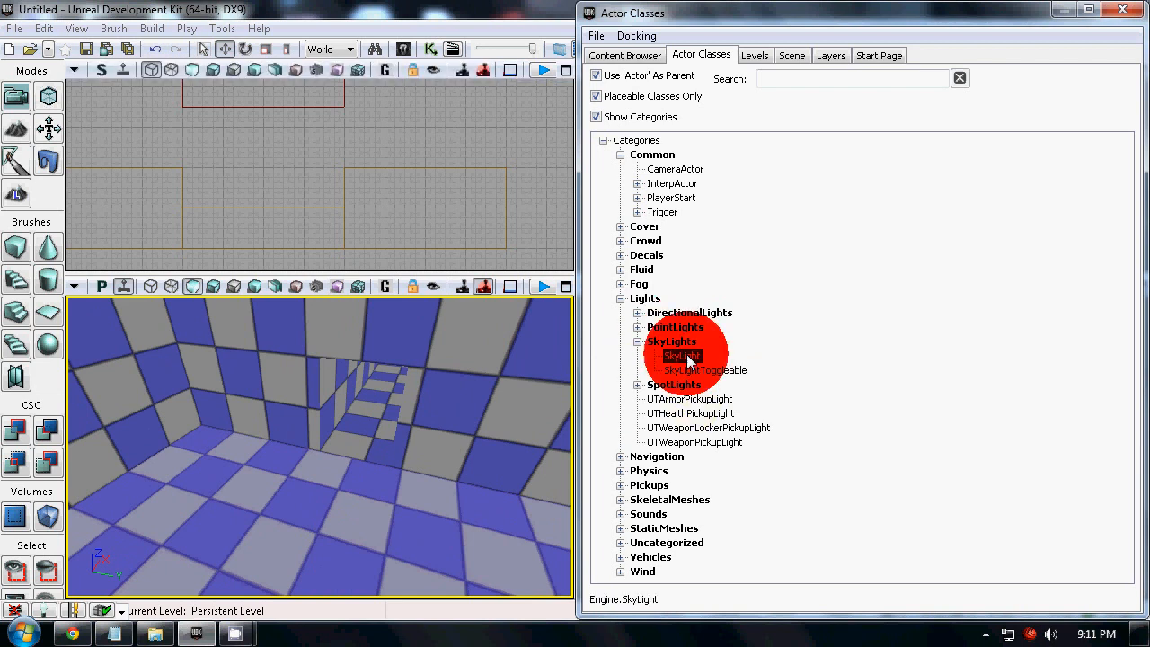
Step: Add a SkyLight on the first room's floor, raise it above the floor, and close the actor browser with the perspective view maximized
right_click(283, 545)
left_click(373, 531)
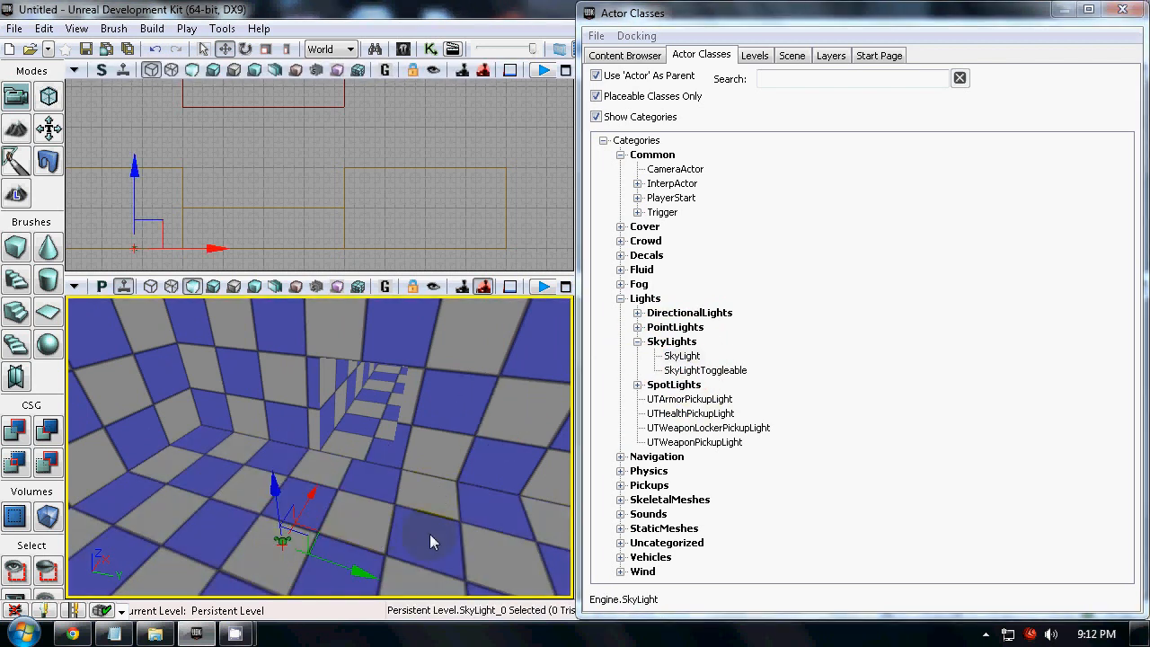
left_click_drag(428, 567, 408, 395)
left_click_drag(313, 374, 313, 373)
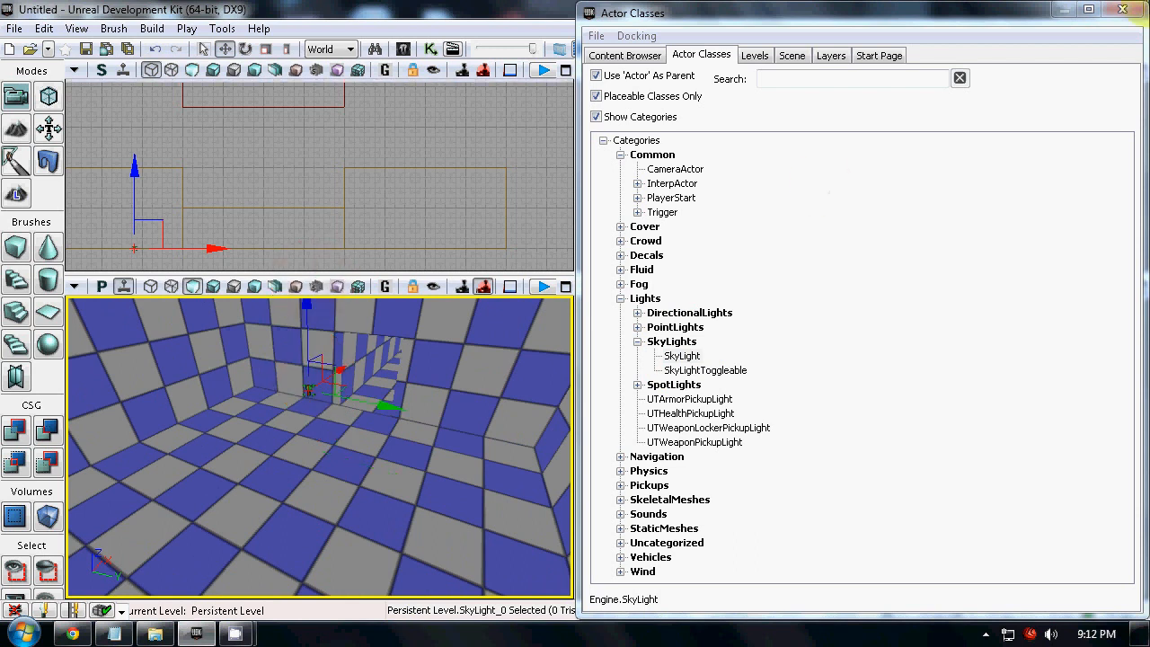
left_click(1123, 9)
left_click(585, 214)
right_click_drag(732, 403, 758, 342)
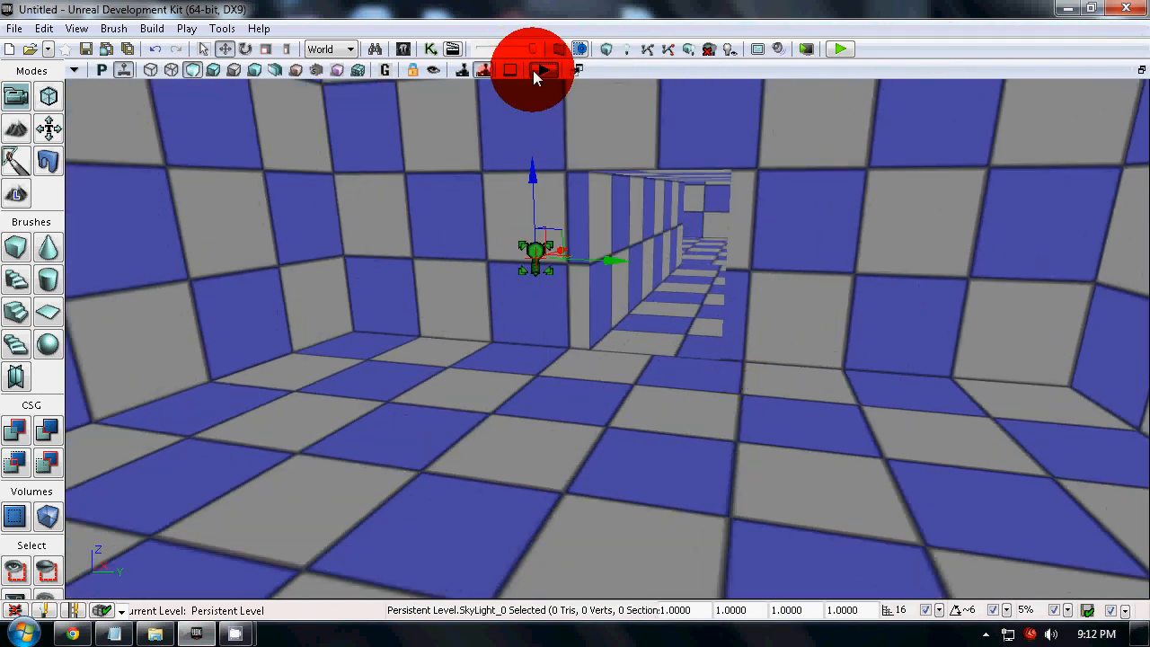
Step: Play the level in the perspective viewport, walk through the corridor into the other room, and end the play session
left_click(538, 72)
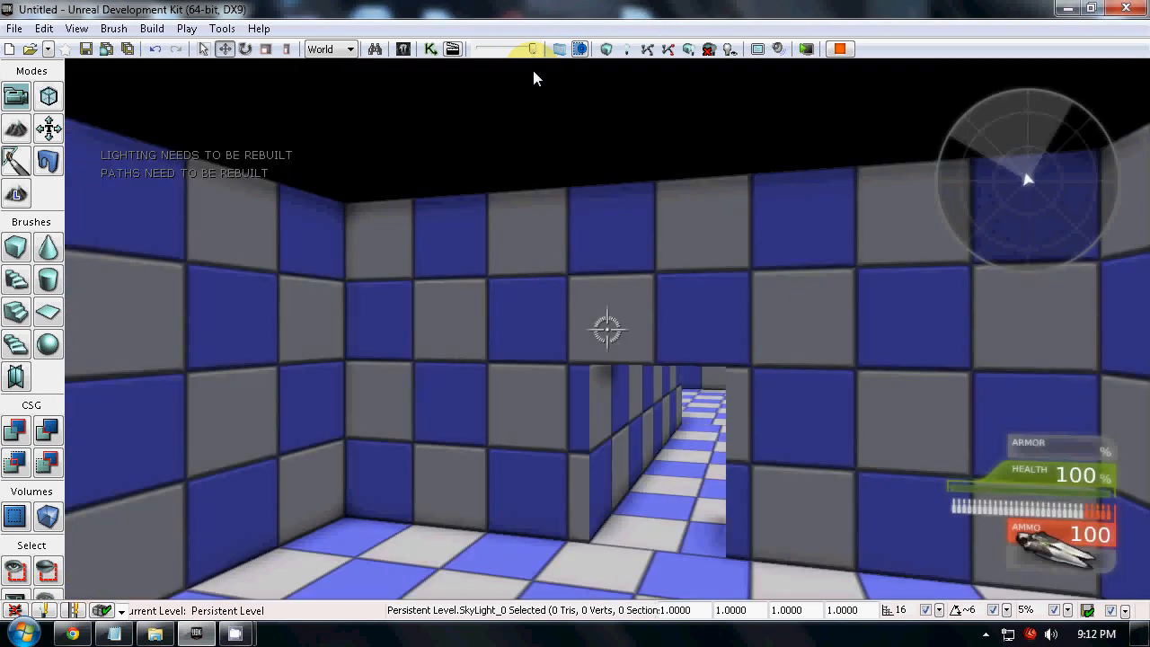
key("w")
key("w")
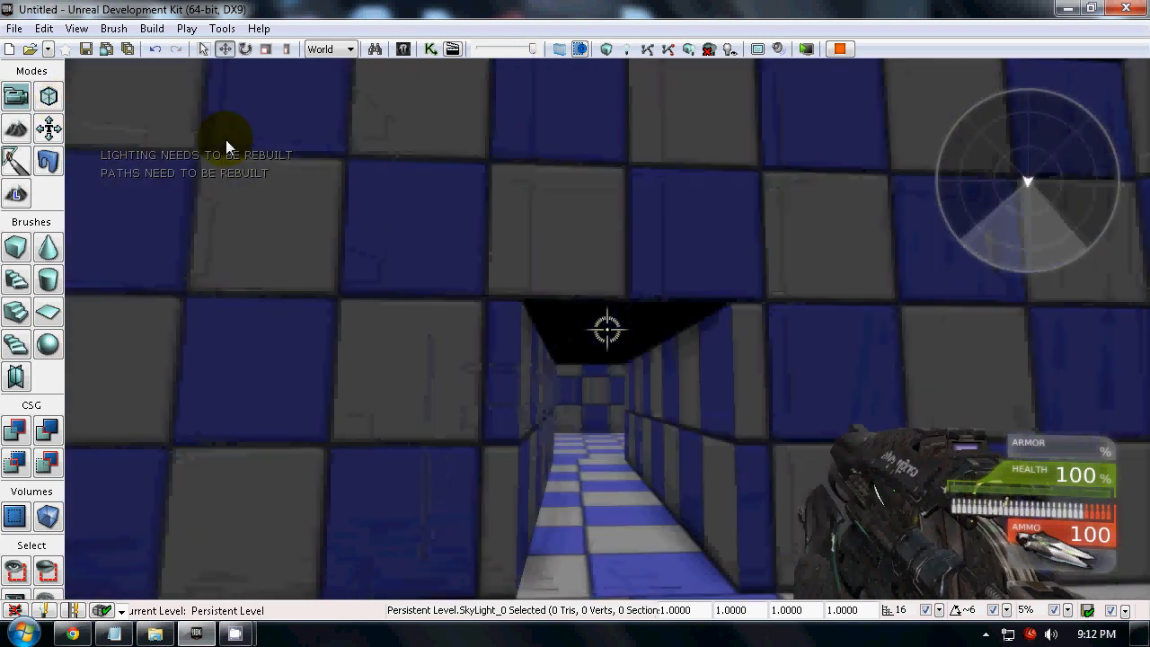
key("w")
key("w")
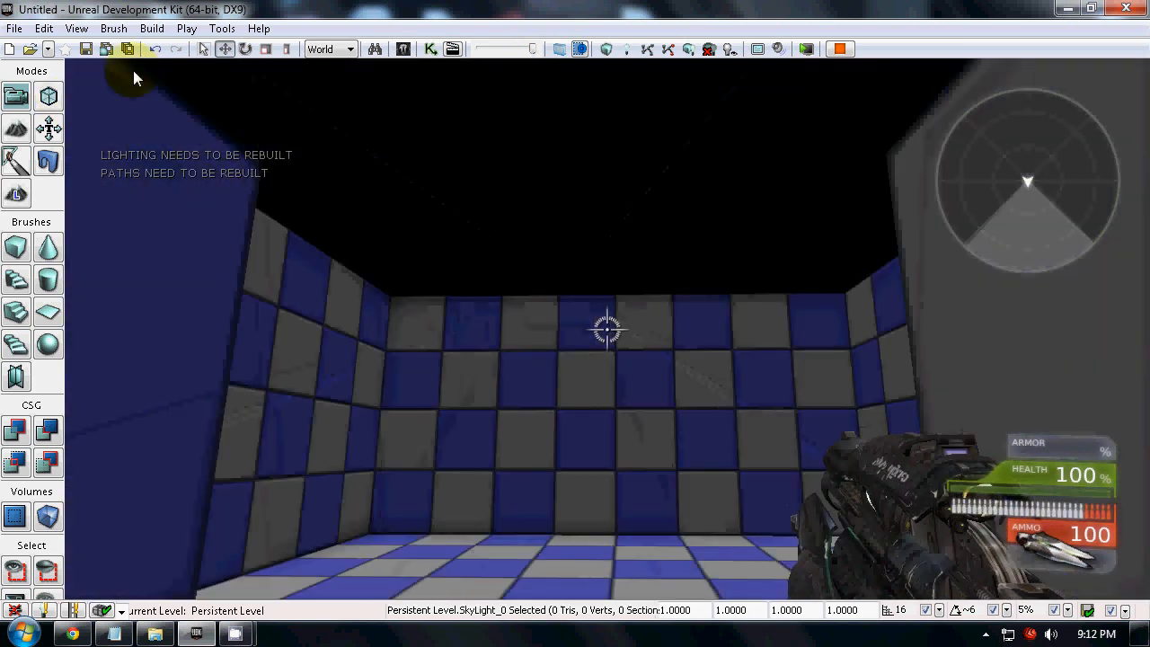
key("Escape")
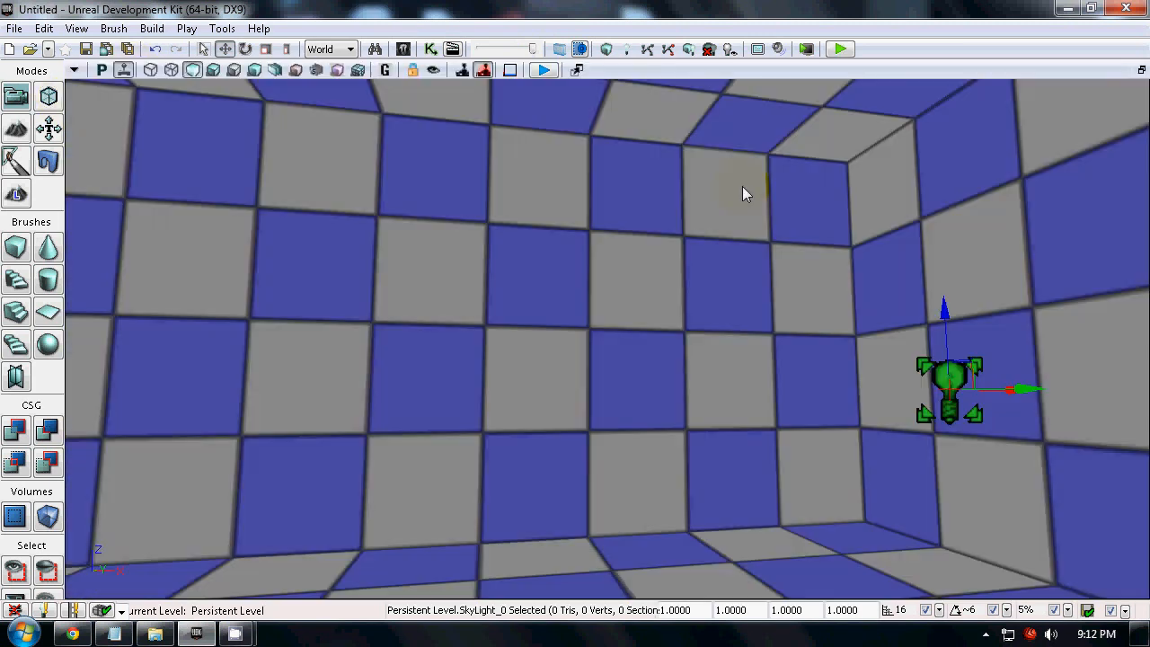
Step: Switch the perspective viewport from unlit to lit shading
right_click_drag(744, 189, 852, 404)
right_click_drag(627, 290, 831, 220)
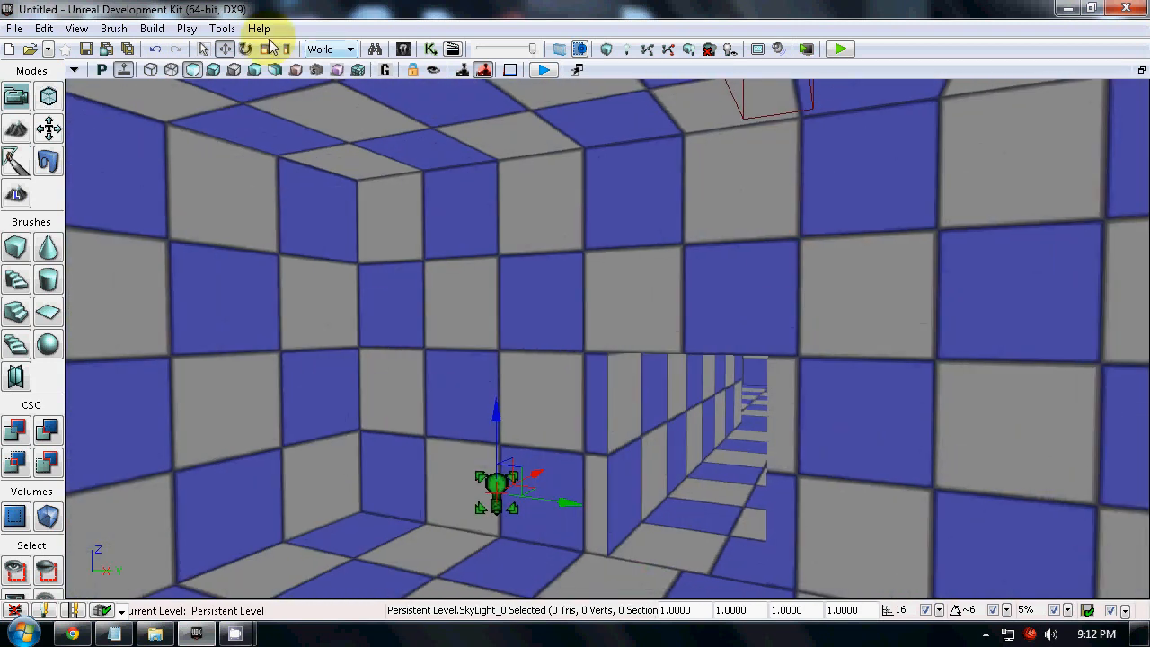
left_click(213, 70)
Step: Set the SkyLight's Lower Brightness to .5 in its Sky Light Component properties and close the properties
key("F4")
left_click(607, 68)
left_click(647, 87)
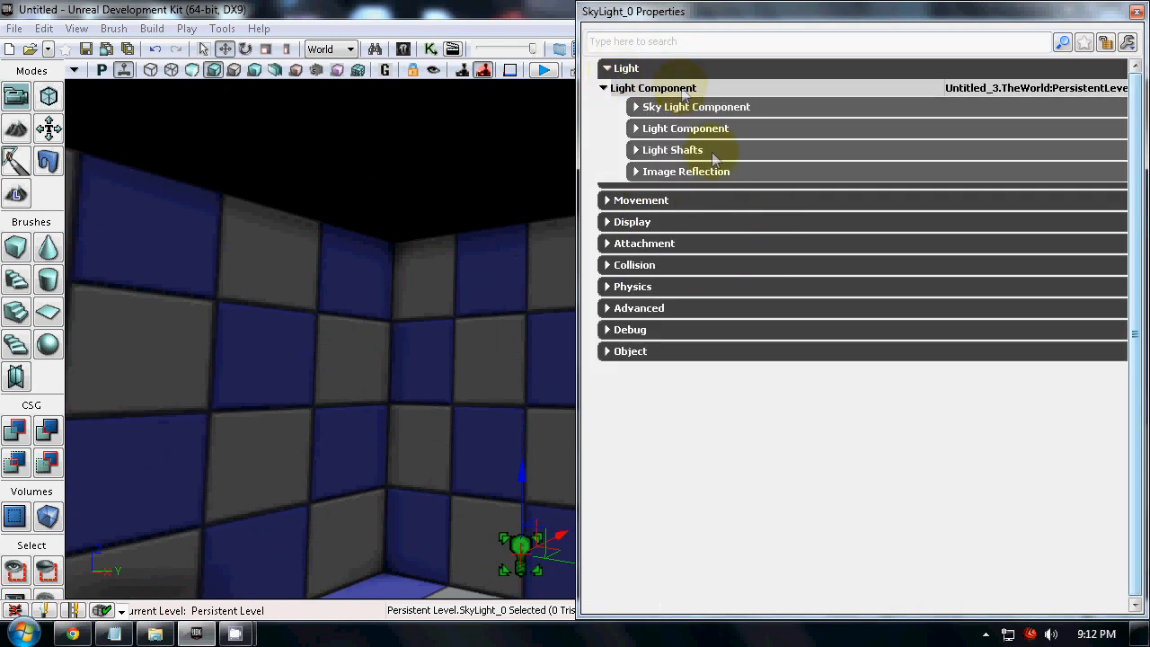
left_click(706, 107)
left_click(966, 126)
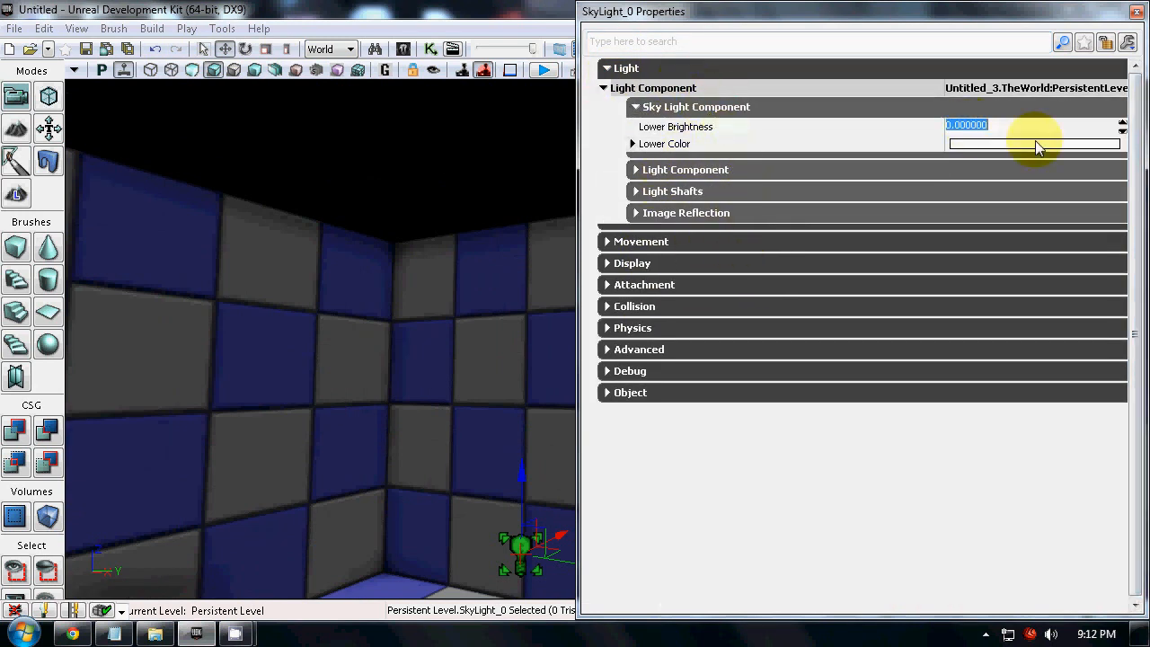
type(".")
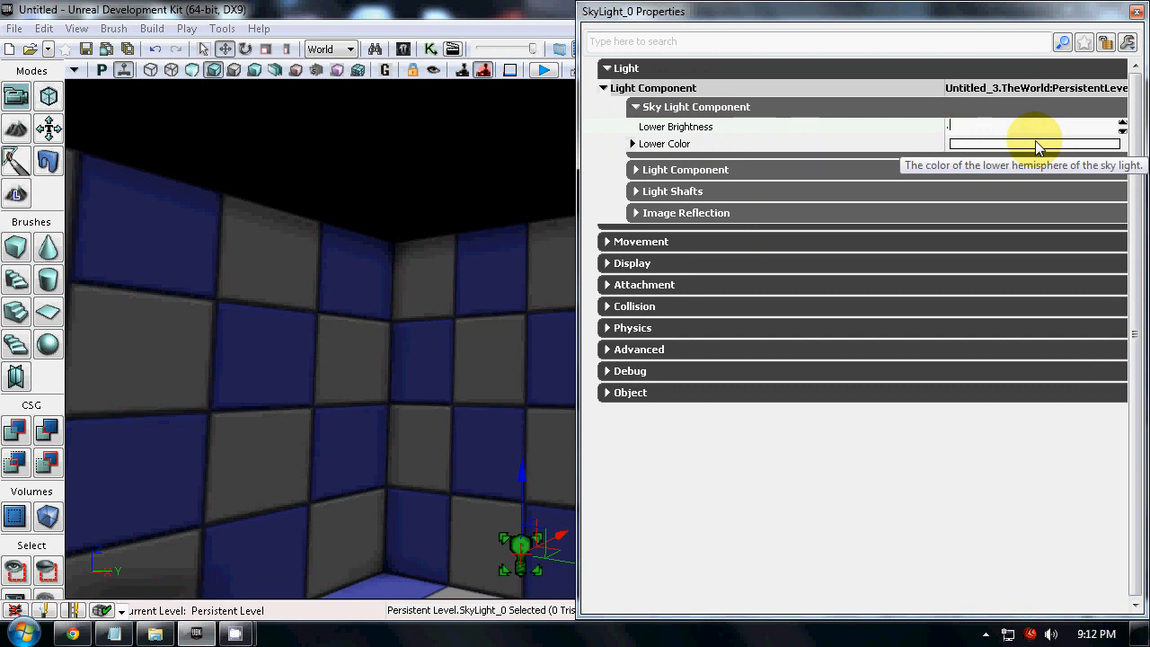
type("5")
key("Return")
left_click(1129, 11)
Step: Deselect the SkyLight and restore the four-viewport layout
right_click_drag(911, 290, 1079, 559)
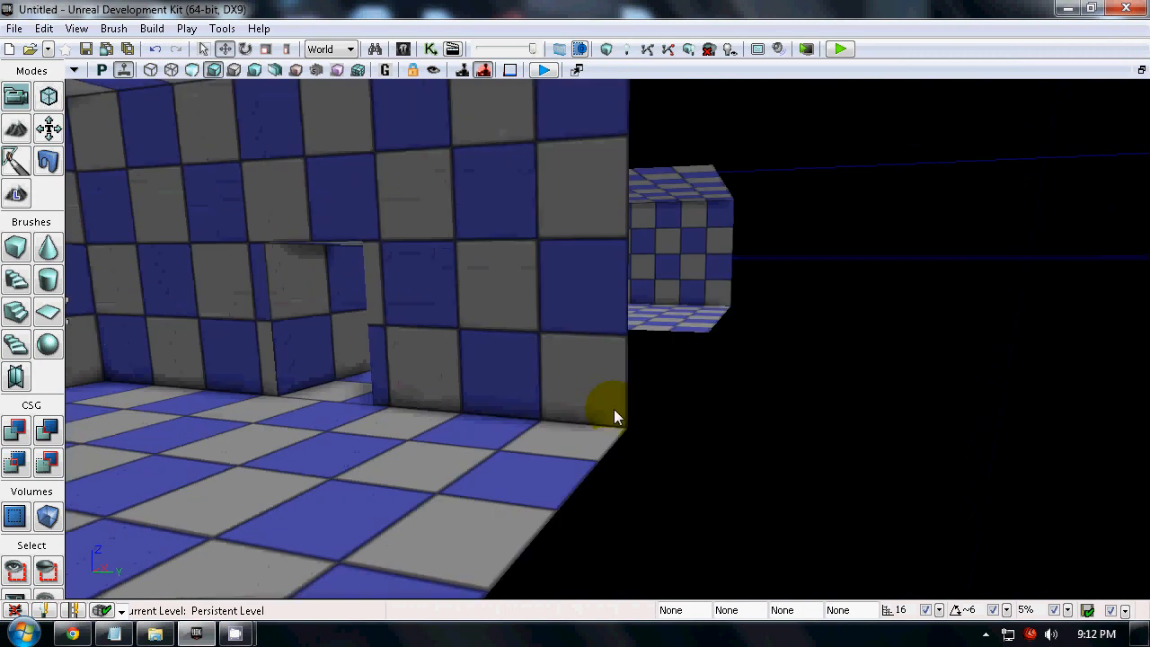
left_click_drag(443, 387, 744, 159)
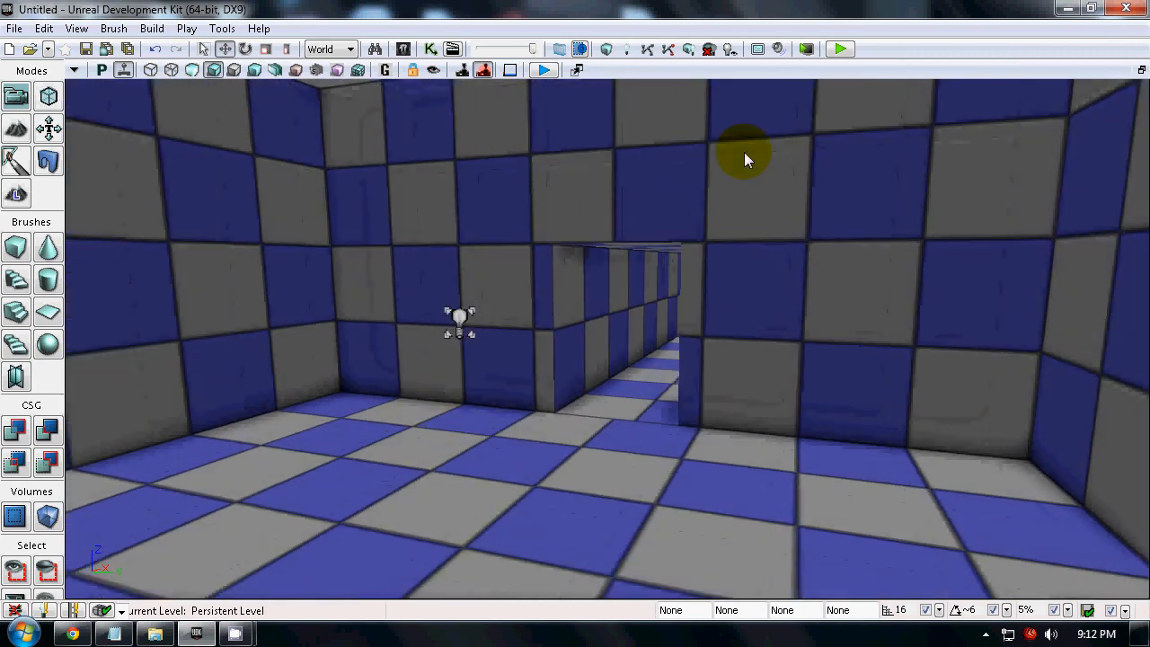
left_click_drag(662, 182, 578, 459)
right_click_drag(578, 459, 745, 412)
left_click_drag(744, 411, 1061, 486)
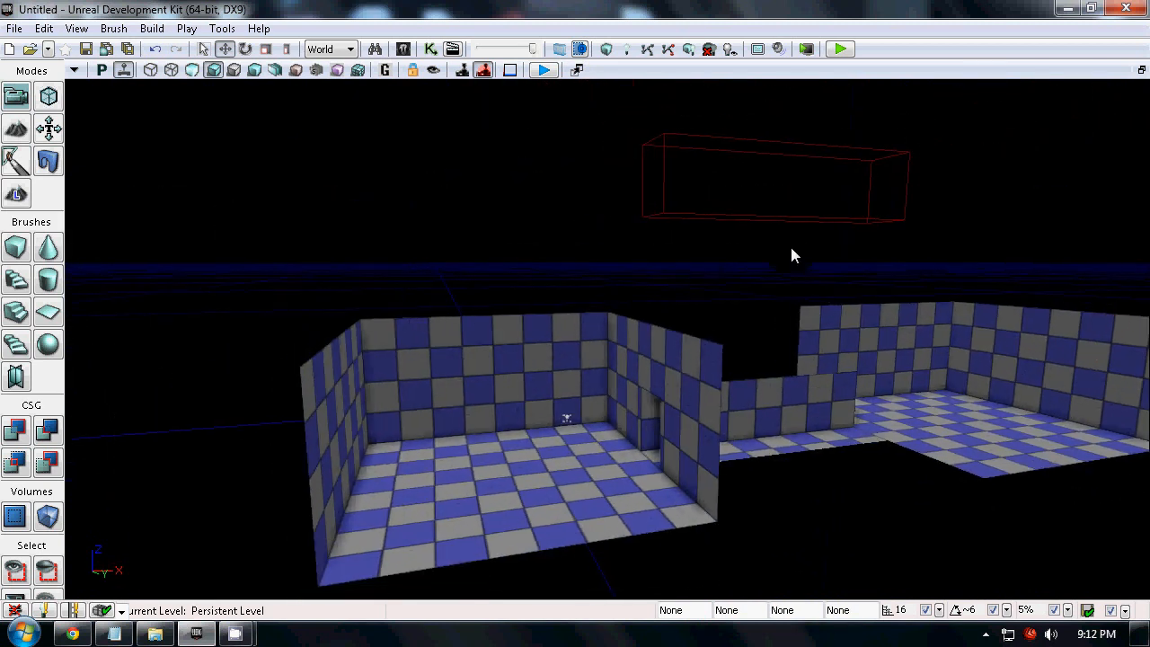
left_click(1142, 71)
Step: Duplicate the corridor brush along X so the copy meets the first room's outer end wall
left_click_drag(349, 225, 474, 175)
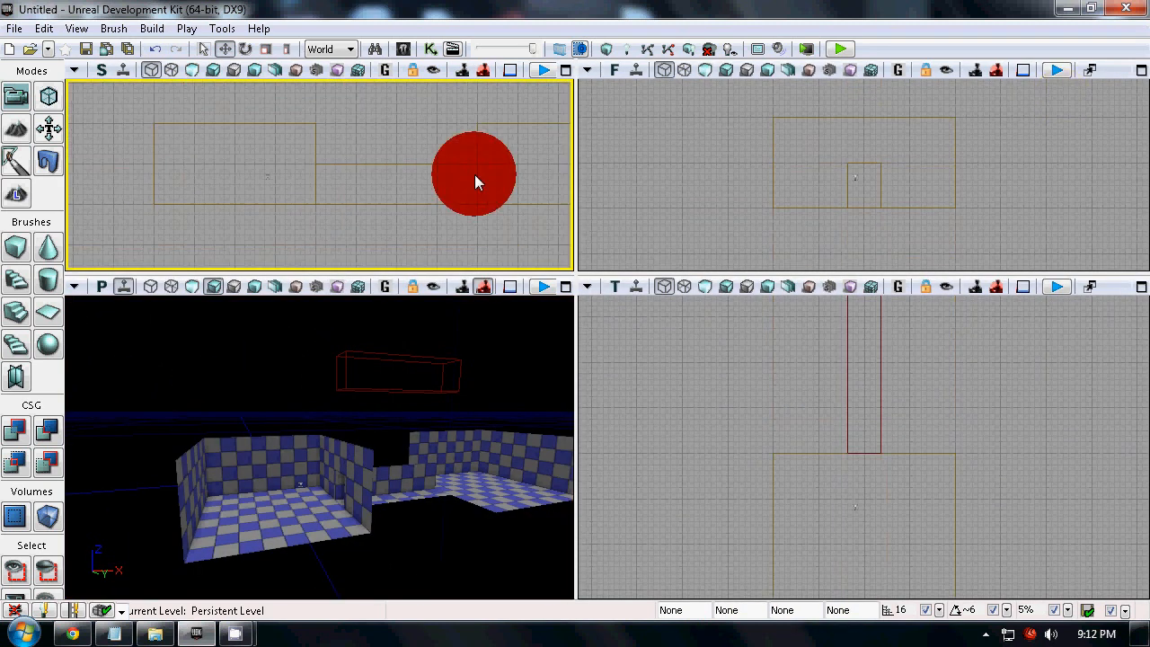
left_click(393, 207)
scroll(315, 216, "down", 2)
mouse_move(315, 215)
left_mouse_down()
mouse_move(334, 201)
mouse_move(478, 215)
left_mouse_up()
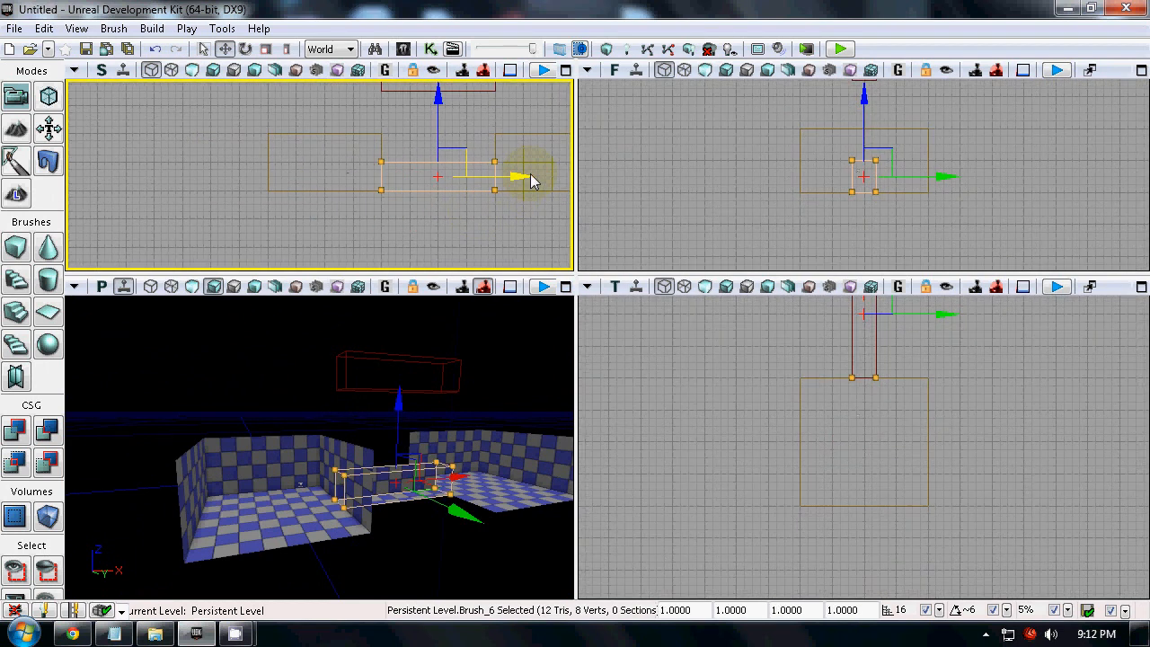
left_click_drag(528, 179, 303, 180)
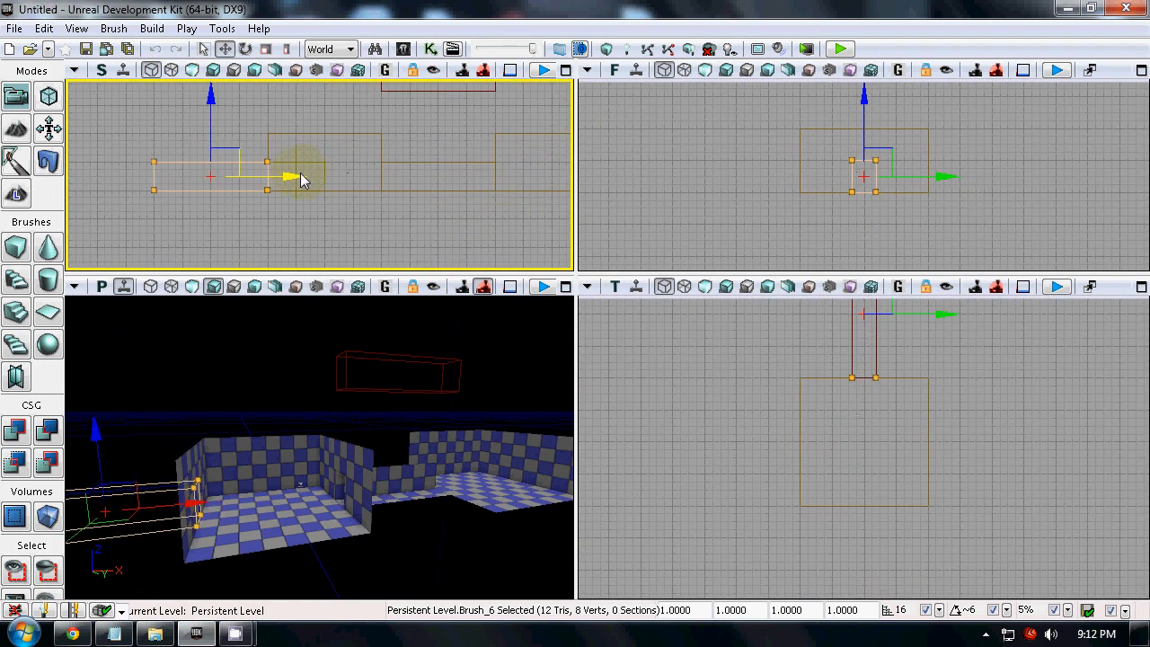
Step: Duplicate the middle corridor brush along X again so the copy meets the second room's outer end wall
left_click_drag(549, 191, 212, 176)
left_click(210, 180)
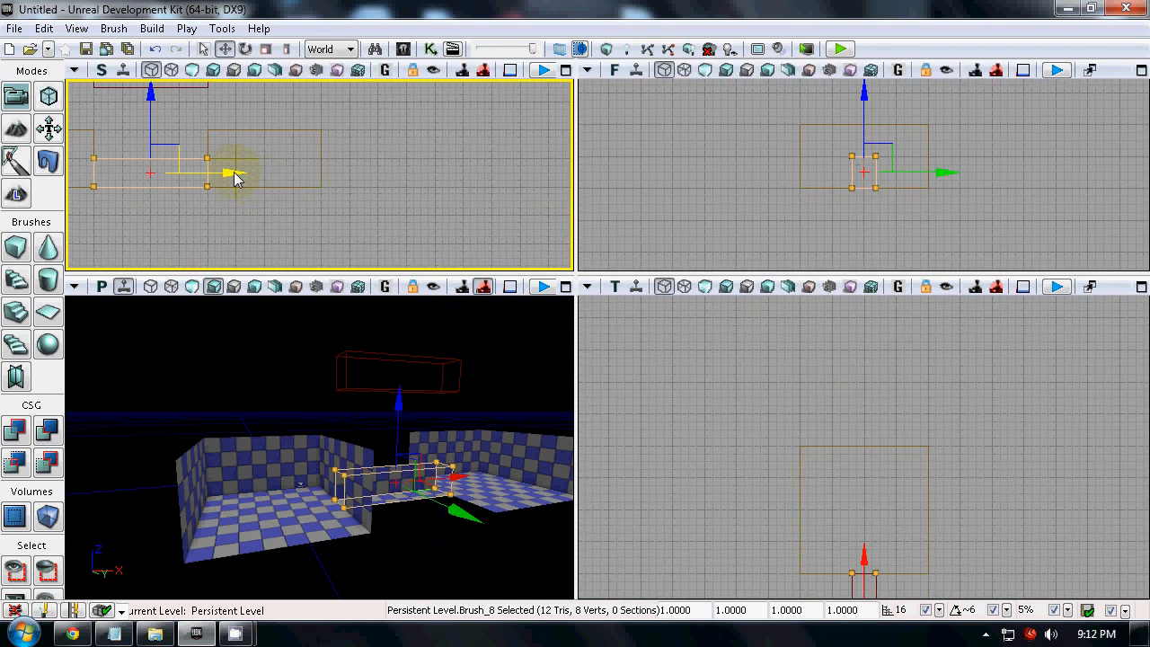
left_click_drag(233, 178, 463, 172)
Step: In geometry mode, raise the outer-end vertices of the first room's outer corridor by about twice its height so it slopes upward, then leave the mode
left_click_drag(275, 197, 592, 202)
left_click_drag(204, 191, 243, 191)
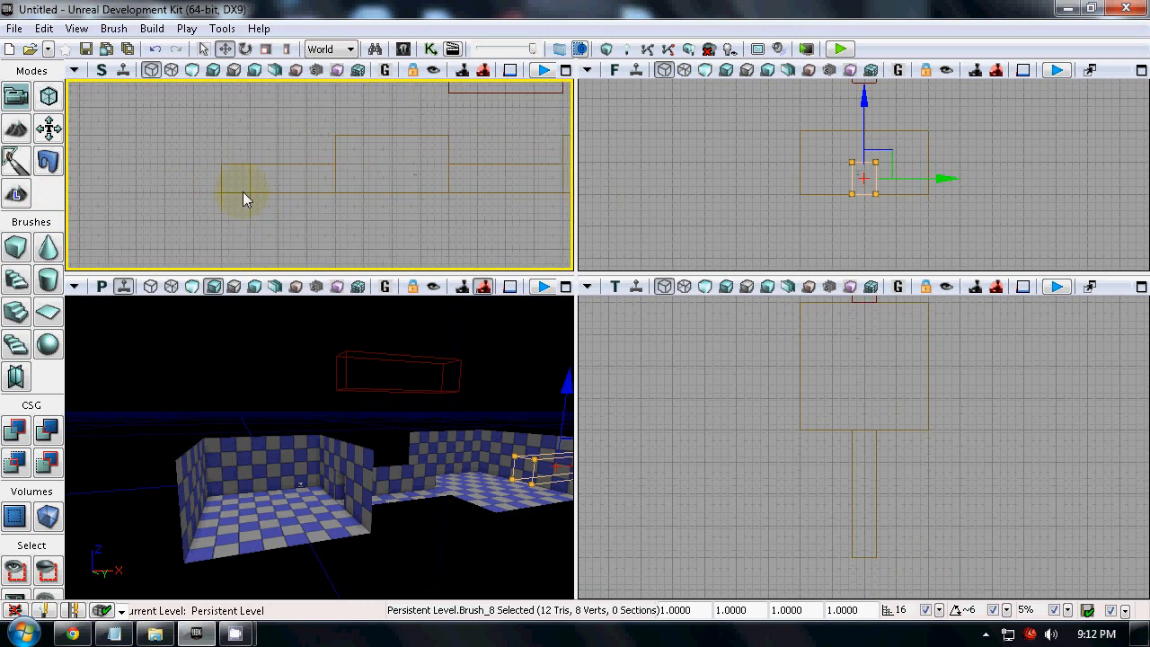
left_click(246, 168)
left_click(49, 96)
left_click_drag(181, 136, 257, 235, "ctrl+alt")
left_click_drag(221, 111, 218, 87)
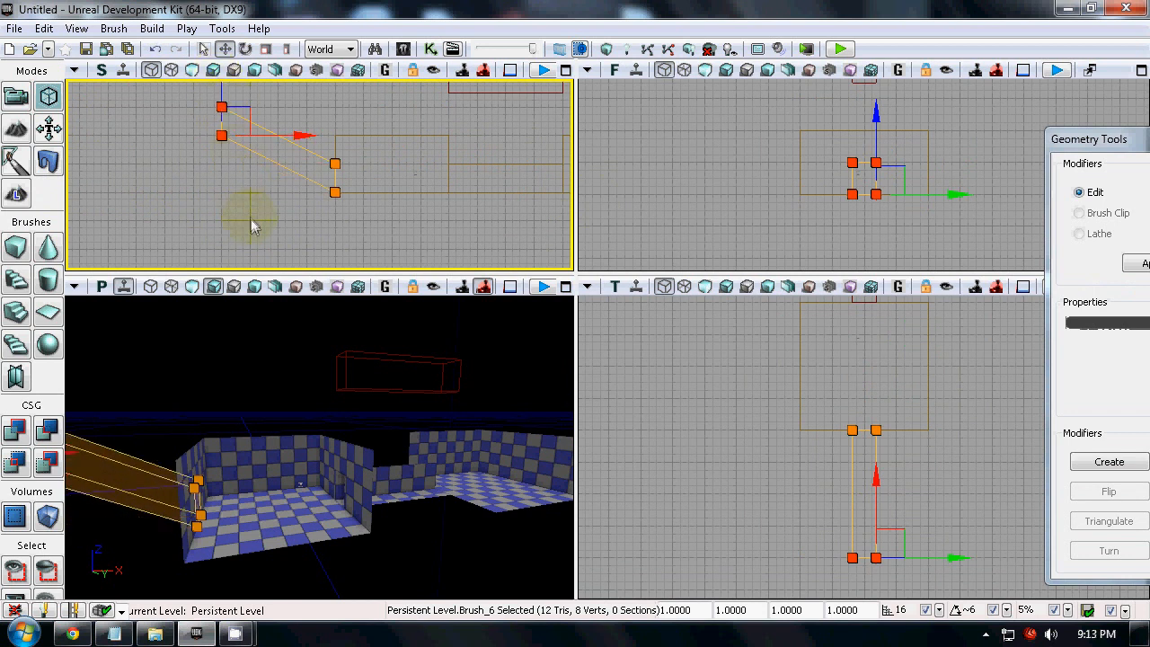
left_click_drag(248, 217, 287, 224)
mouse_move(1084, 142)
left_mouse_down()
mouse_move(909, 140)
mouse_move(694, 162)
left_mouse_up()
left_click(814, 160)
left_click(651, 140)
Step: Rebuild the level geometry to carve the new corridors and close the Map Check report
right_click_drag(463, 462, 538, 339)
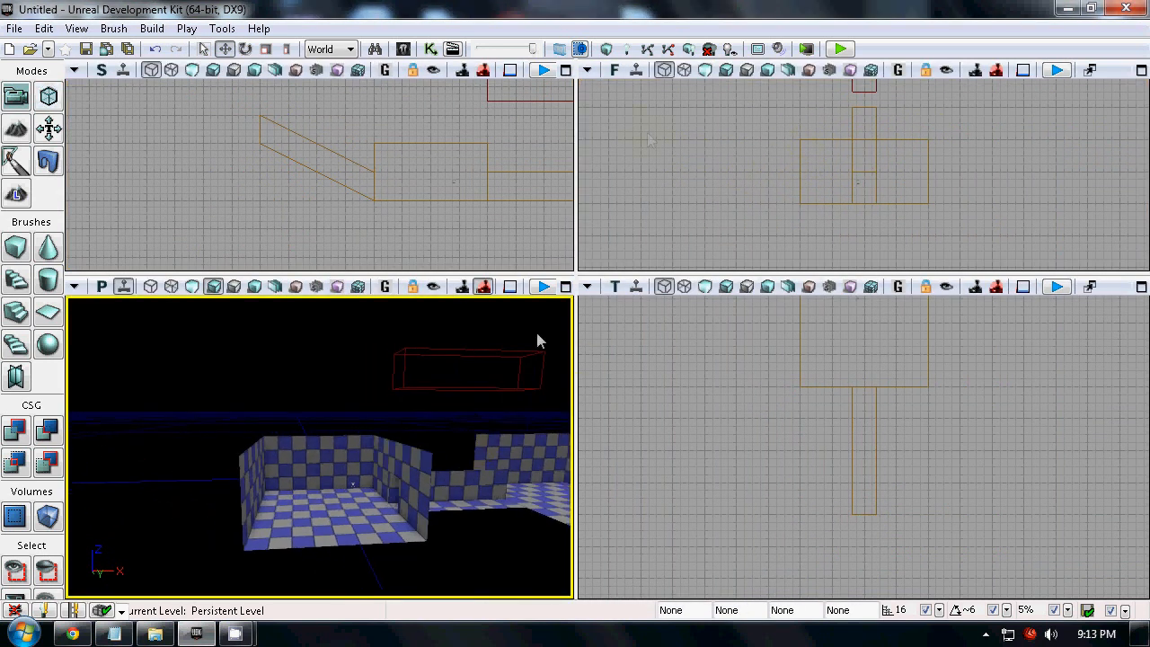
left_click(608, 49)
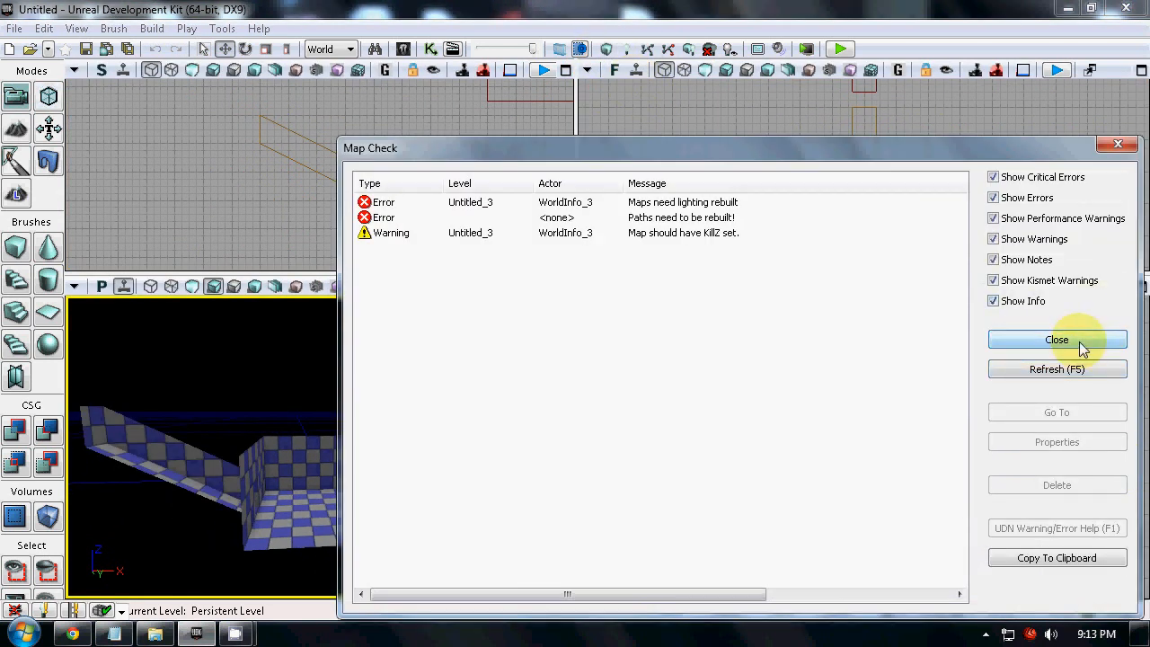
left_click(1078, 344)
left_click_drag(456, 520, 325, 408)
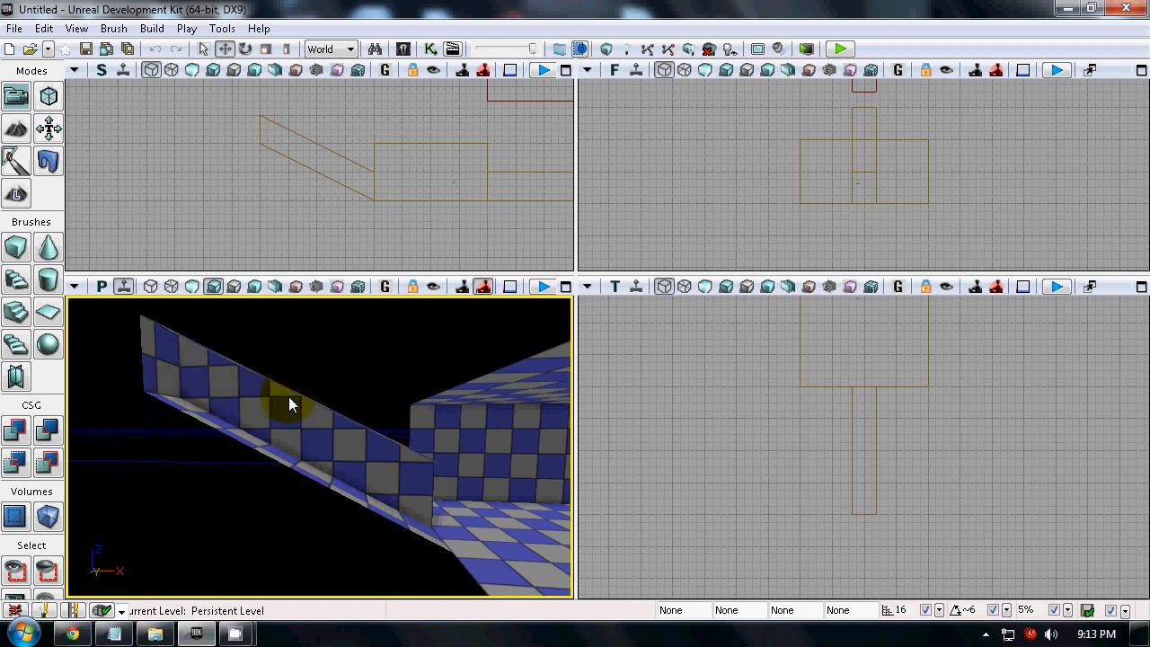
left_click_drag(980, 413, 868, 493)
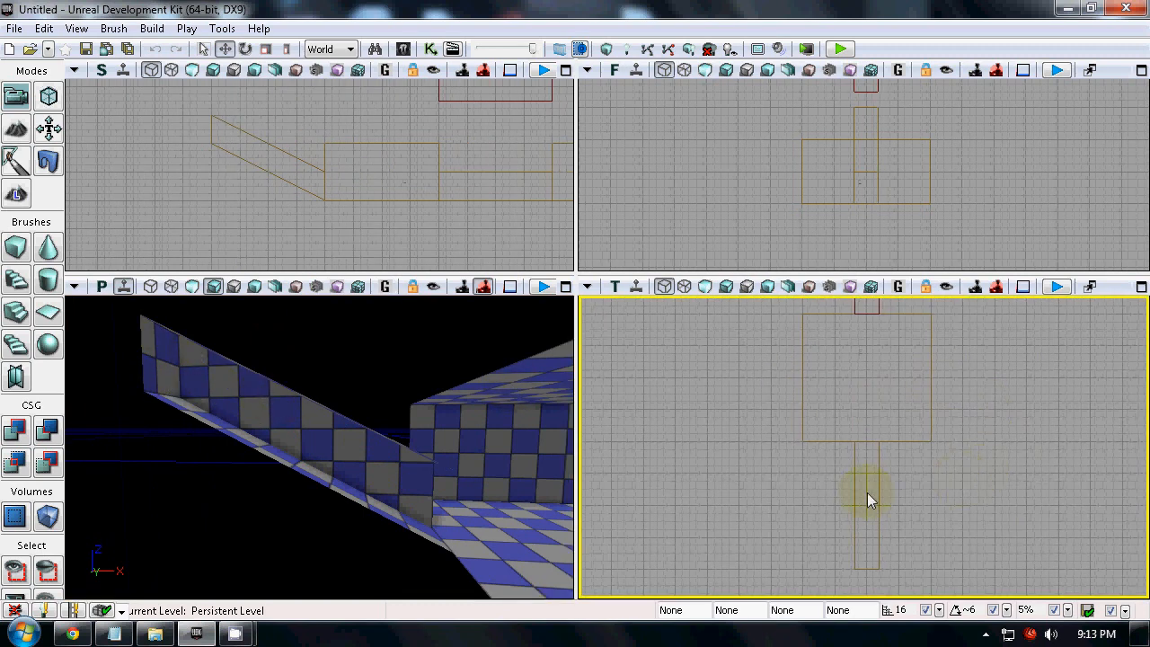
left_click_drag(307, 208, 278, 175)
scroll(278, 175, "up", 7)
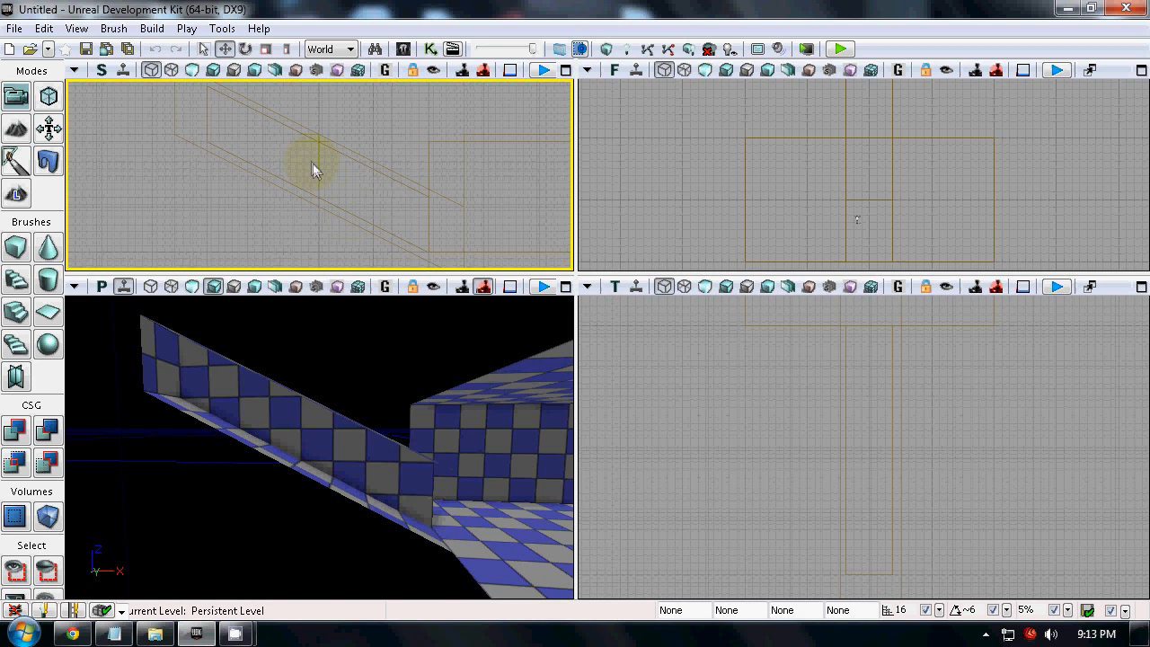
scroll(388, 203, "down", 4)
left_click_drag(372, 220, 356, 191)
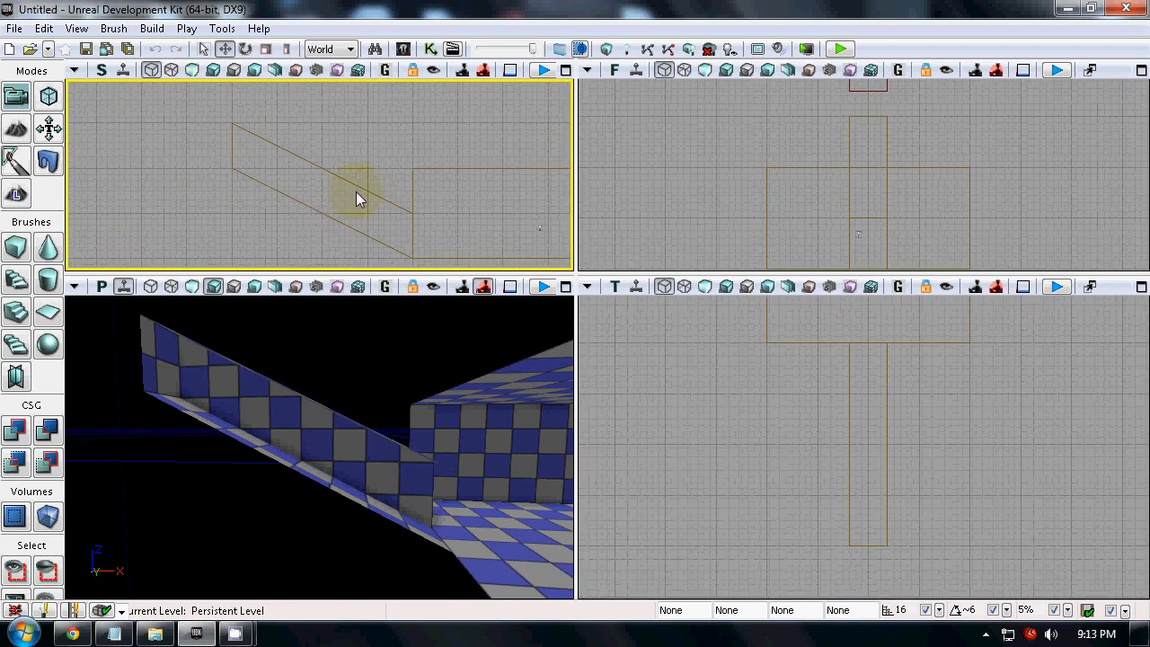
Step: Inspect the sloped corridor brush and its junction with the first room in the side view
left_click(354, 187)
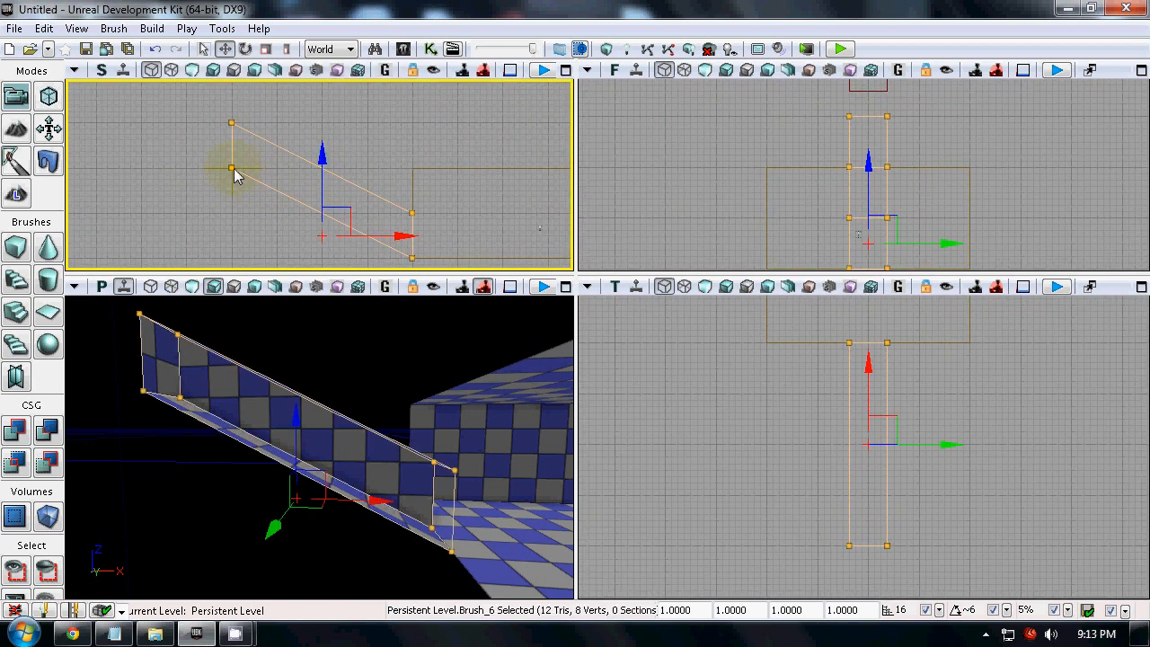
left_click(245, 205)
scroll(245, 199, "up", 2)
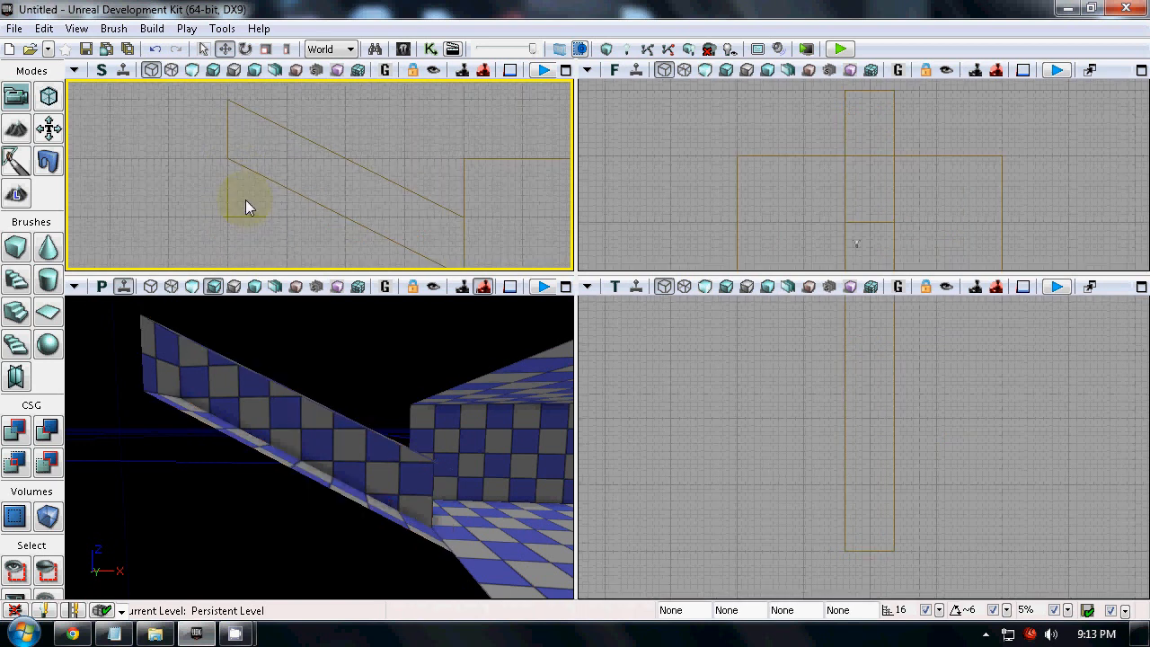
left_click(343, 216)
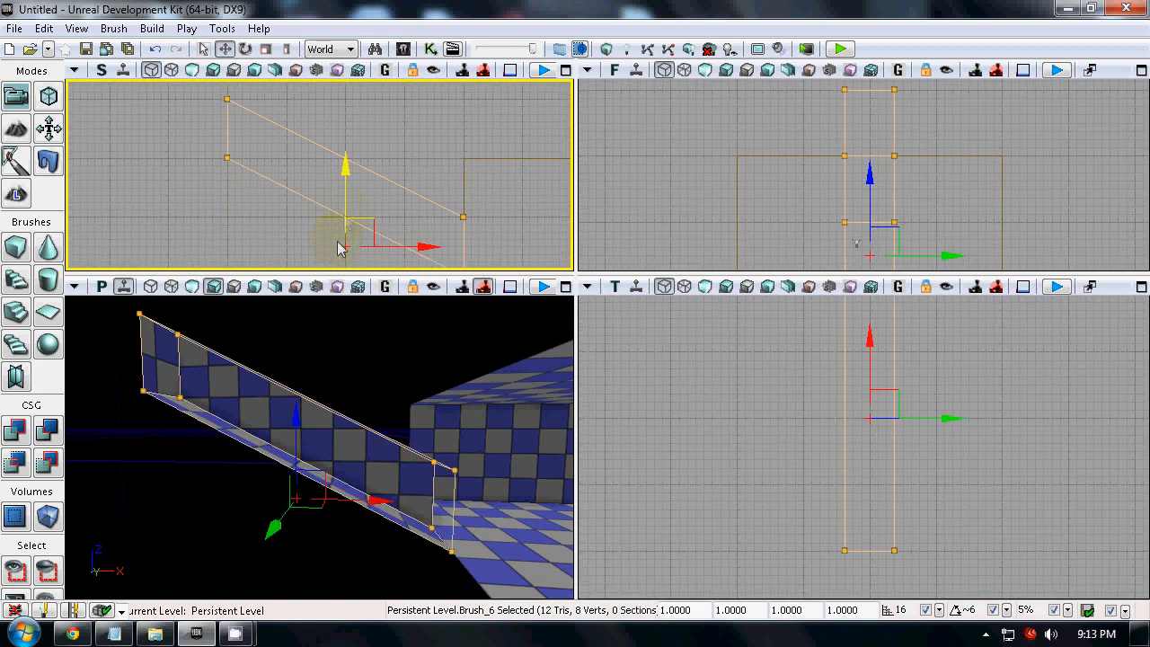
left_click(263, 238)
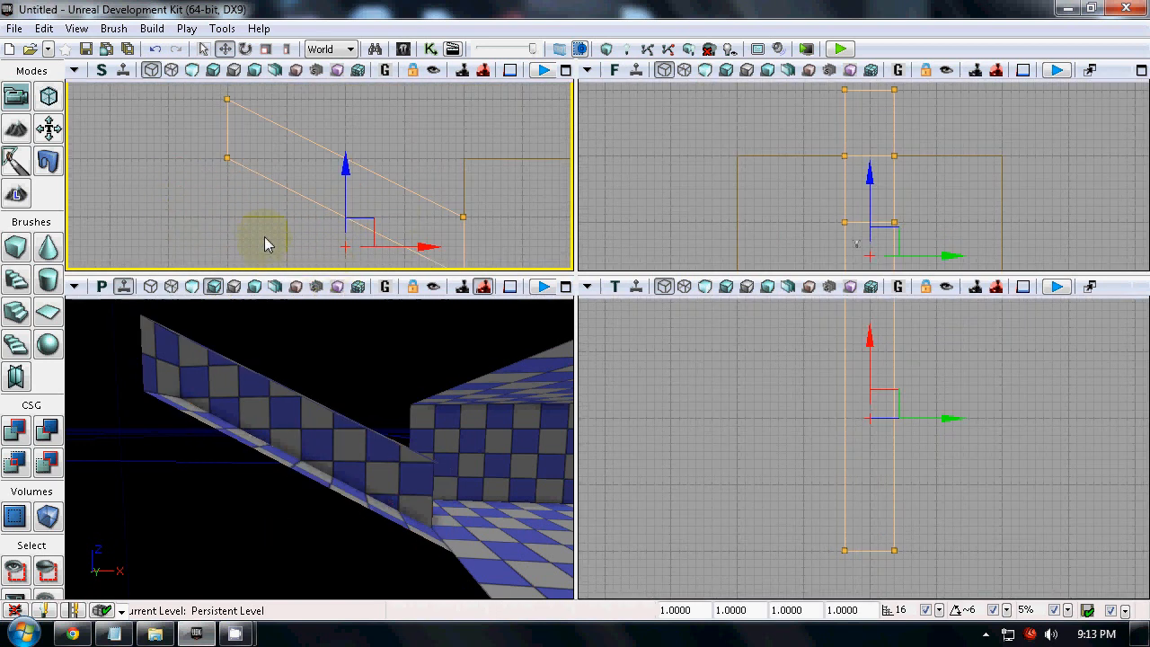
left_click(350, 226)
scroll(126, 145, "down", 2)
right_click_drag(126, 145, 115, 146)
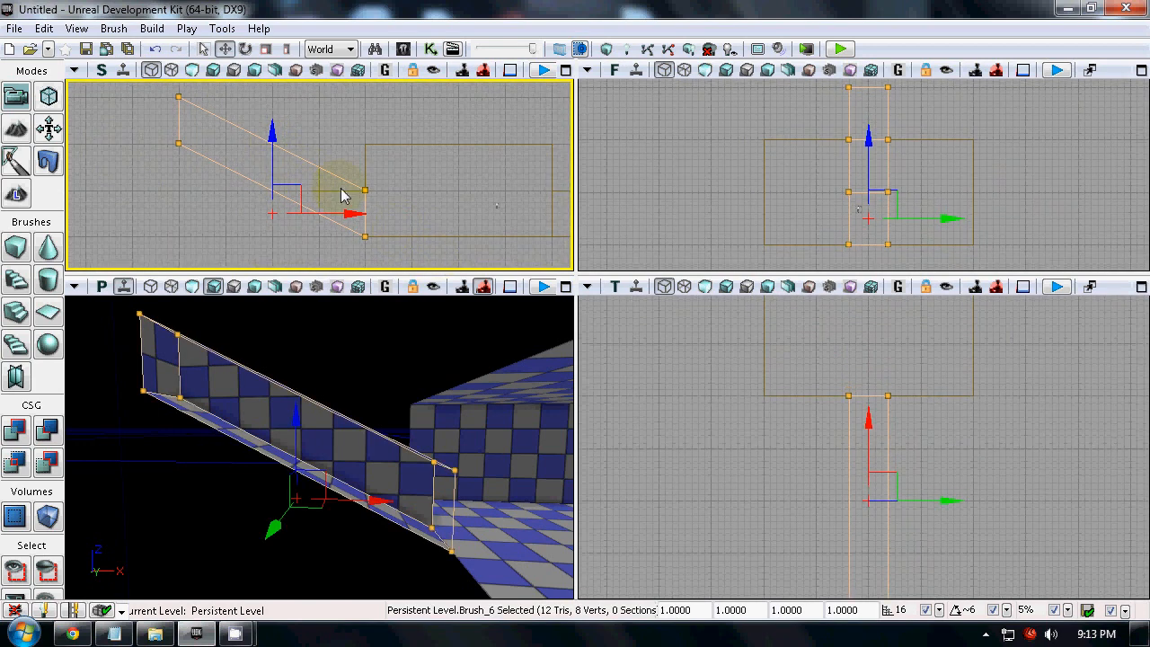
Step: Duplicate the second room's brush along X so the copy meets the far end of its outer corridor
right_click_drag(195, 185, 72, 134)
scroll(179, 171, "down", 2)
left_click(523, 216)
mouse_move(518, 216)
right_mouse_down()
mouse_move(319, 201)
mouse_move(116, 225)
mouse_move(198, 177)
right_mouse_up()
scroll(319, 202, "down", 1)
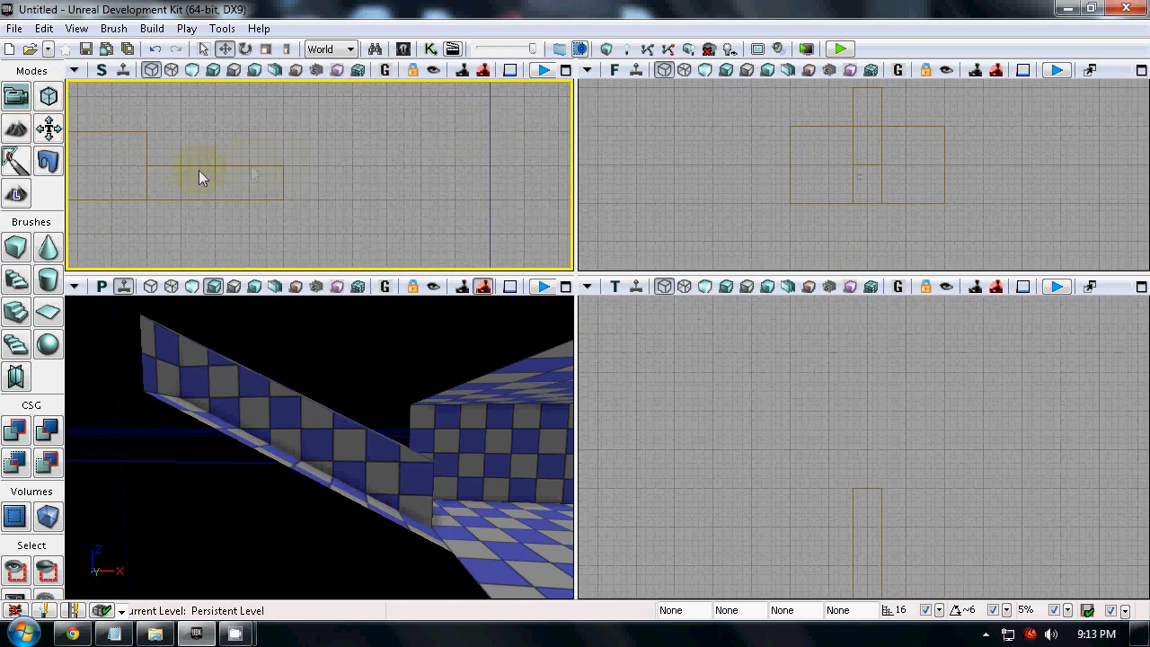
left_click(147, 156)
mouse_move(148, 174)
left_mouse_down()
mouse_move(555, 182)
mouse_move(560, 171)
left_mouse_up()
mouse_move(321, 461)
right_mouse_down()
mouse_move(563, 555)
mouse_move(574, 601)
mouse_move(520, 298)
mouse_move(551, 298)
mouse_move(321, 298)
mouse_move(574, 301)
mouse_move(536, 530)
mouse_move(493, 351)
right_mouse_up()
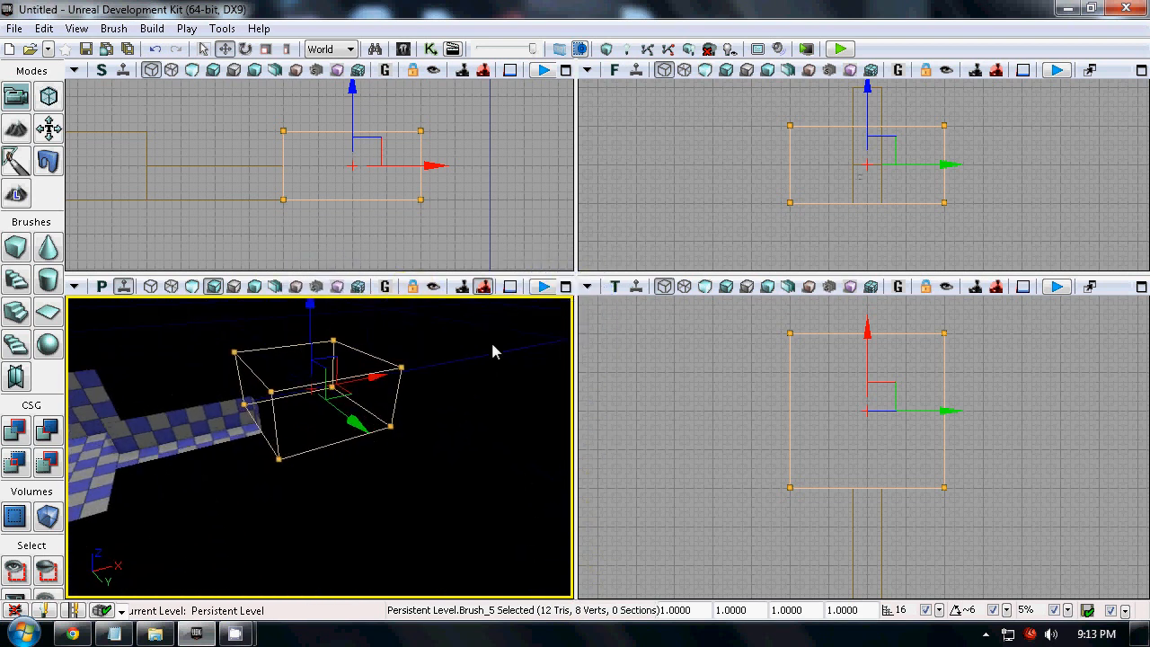
Step: Raise the new room brush by one corridor height so its floor lines up with the corridor's ceiling
left_click_drag(354, 101, 361, 87)
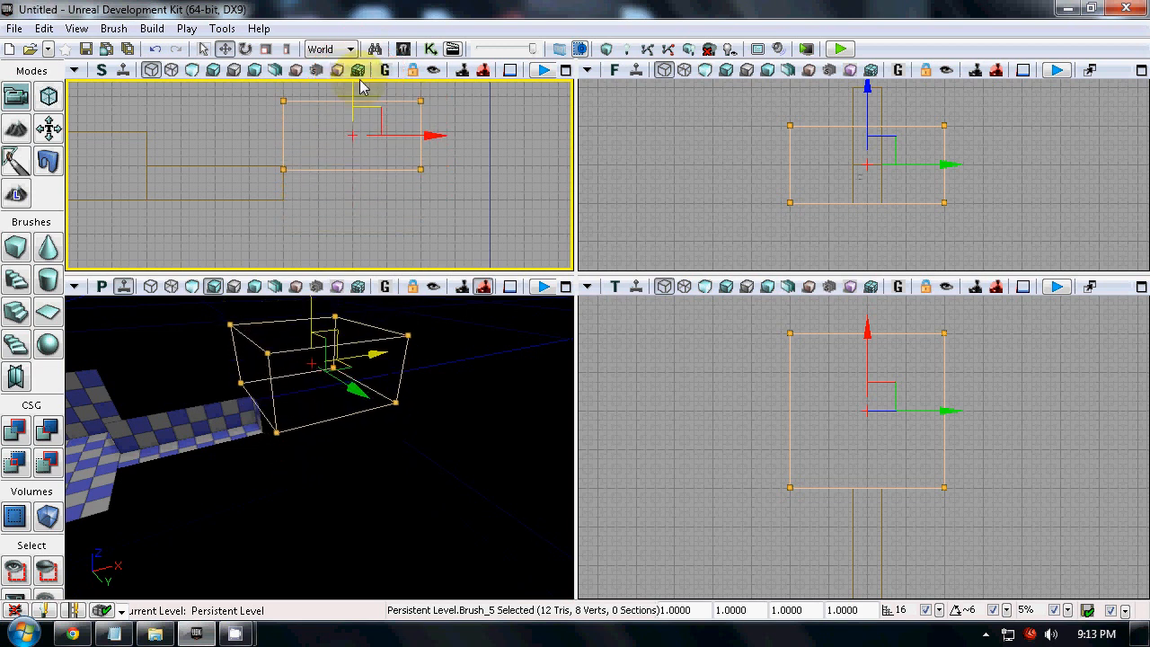
left_click_drag(316, 229, 461, 272)
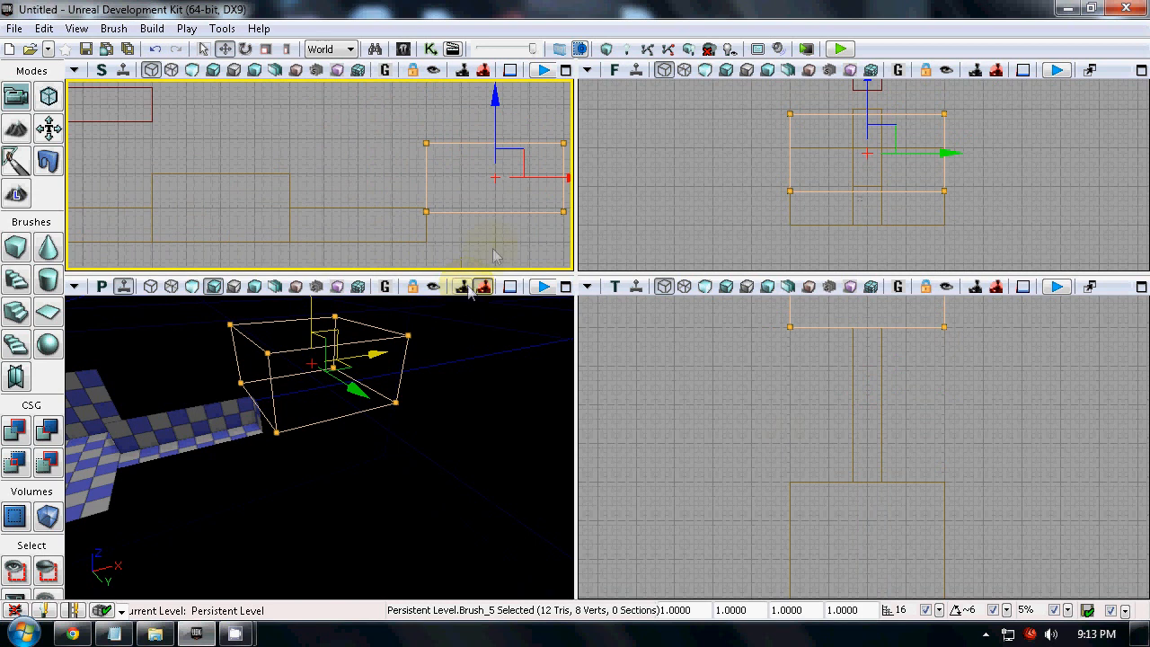
left_click_drag(497, 113, 501, 103)
scroll(534, 187, "down", 5)
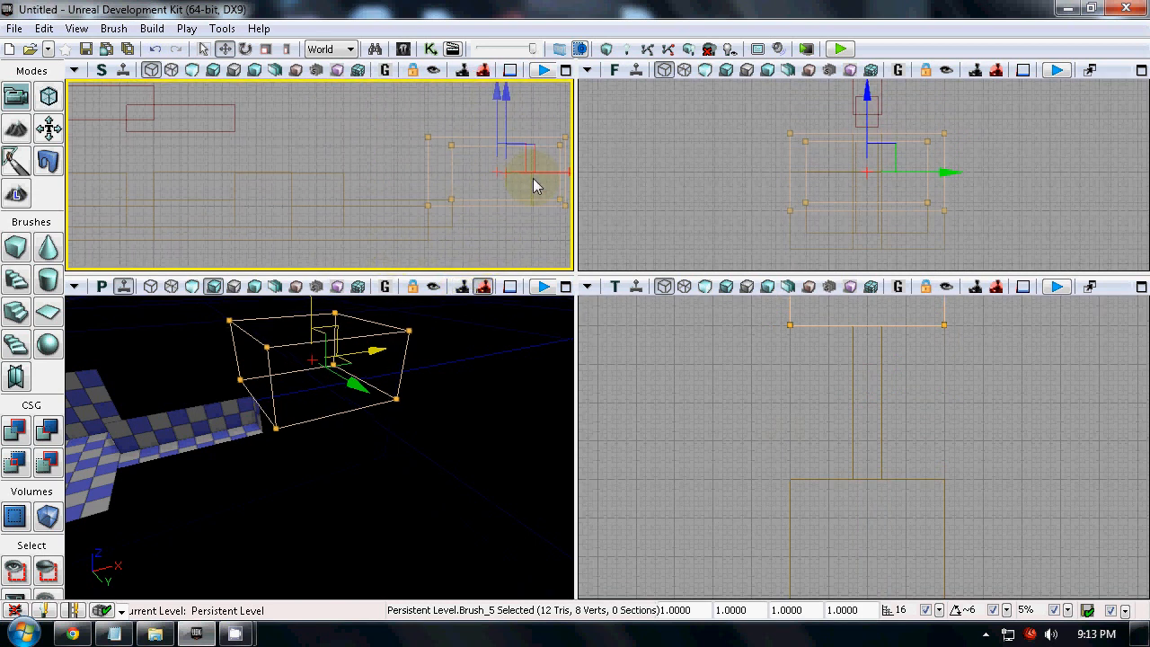
Step: Duplicate the raised room along X to the sloped corridor's upper end and align its floor and wall with the opening
mouse_move(541, 188)
left_mouse_down()
mouse_move(76, 180)
mouse_move(74, 191)
mouse_move(78, 157)
left_mouse_up()
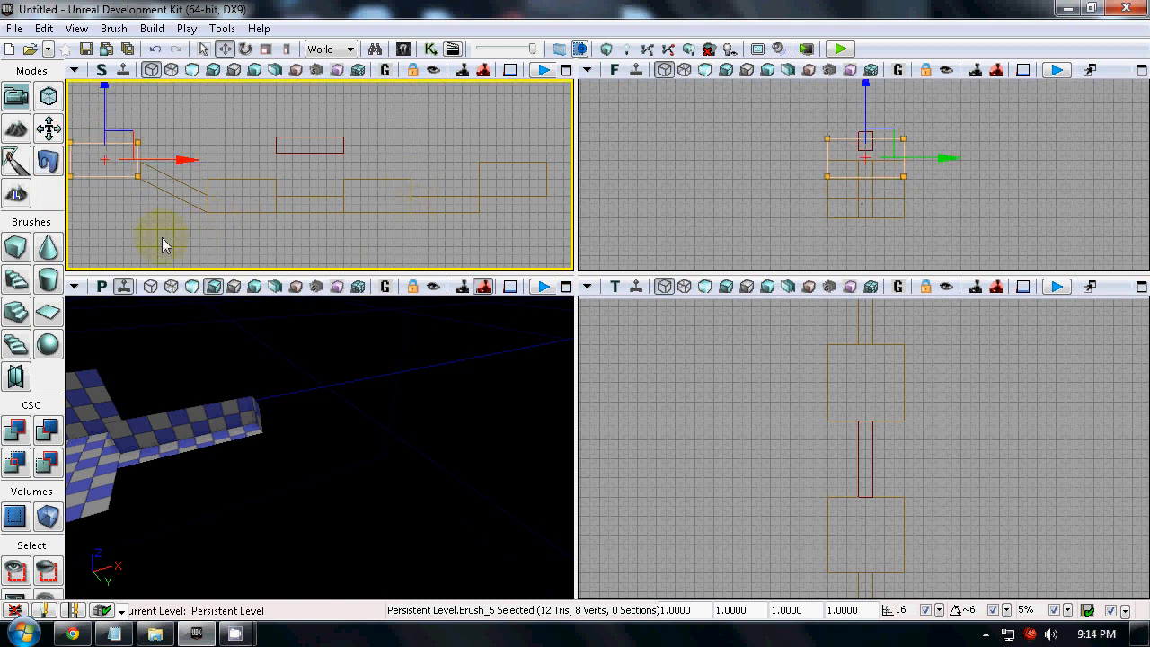
right_click_drag(607, 283, 299, 202)
scroll(431, 250, "up", 2)
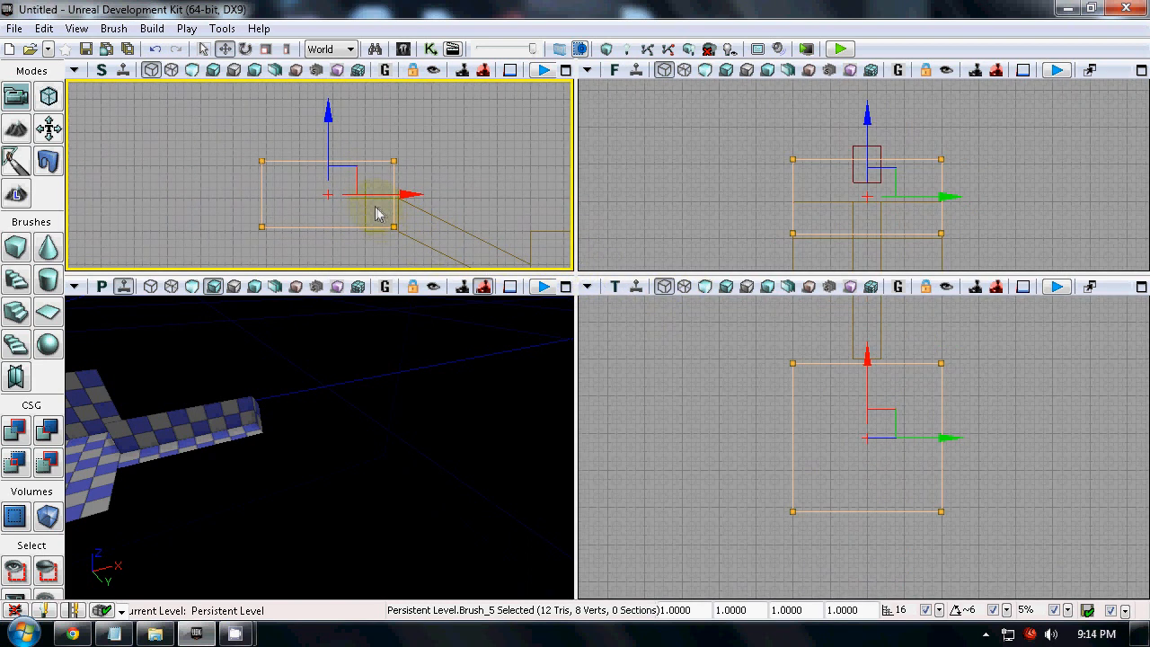
scroll(356, 184, "up", 1)
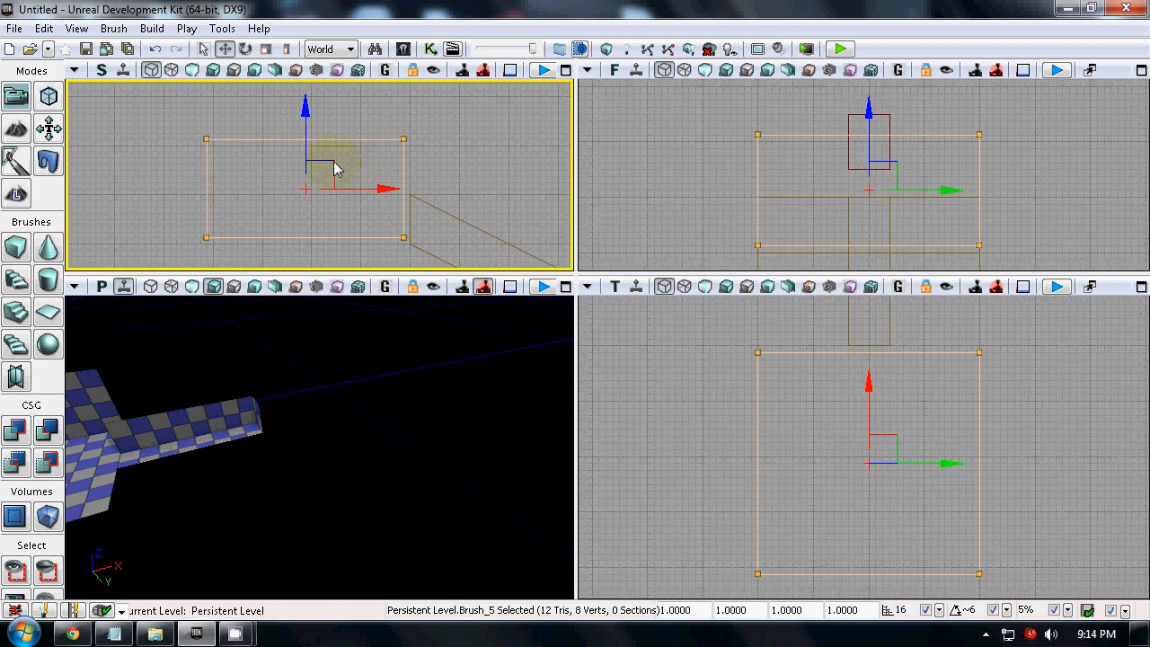
left_click_drag(334, 169, 342, 174)
Step: In geometry mode, shorten the second room's outer level corridor to about a quarter of its length by moving its far-end vertices inward
right_click_drag(410, 166, 398, 154)
scroll(256, 117, "down", 3)
right_click_drag(256, 116, 7, 149)
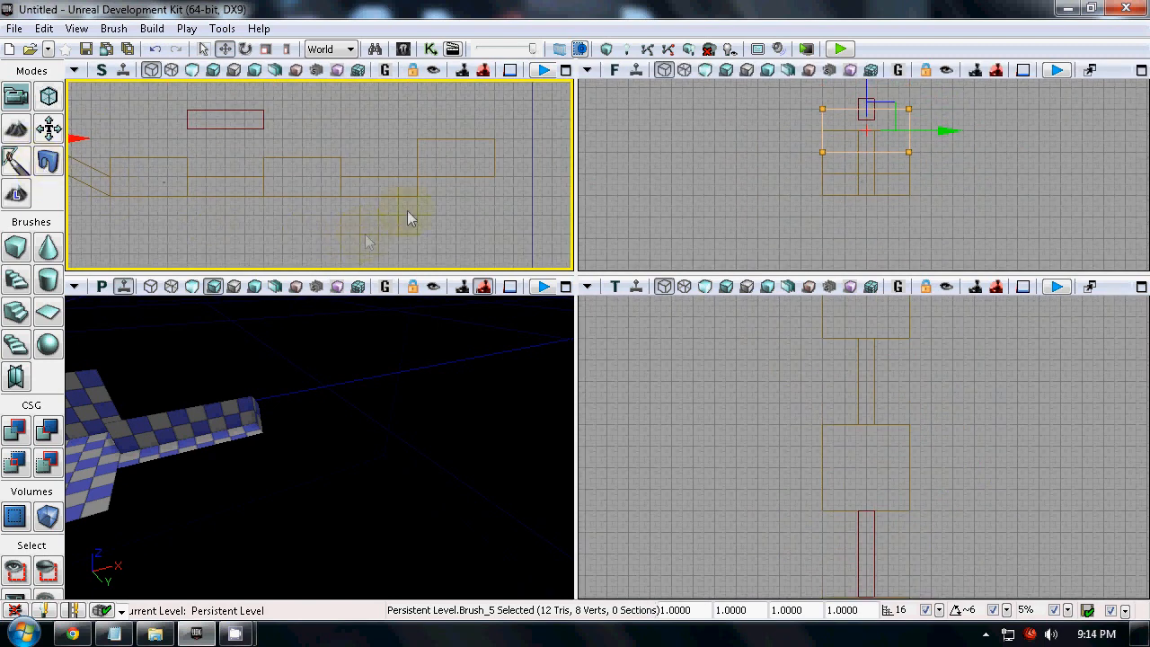
right_click_drag(439, 194, 456, 201)
scroll(435, 198, "up", 1)
scroll(435, 199, "up", 2)
left_click(430, 191)
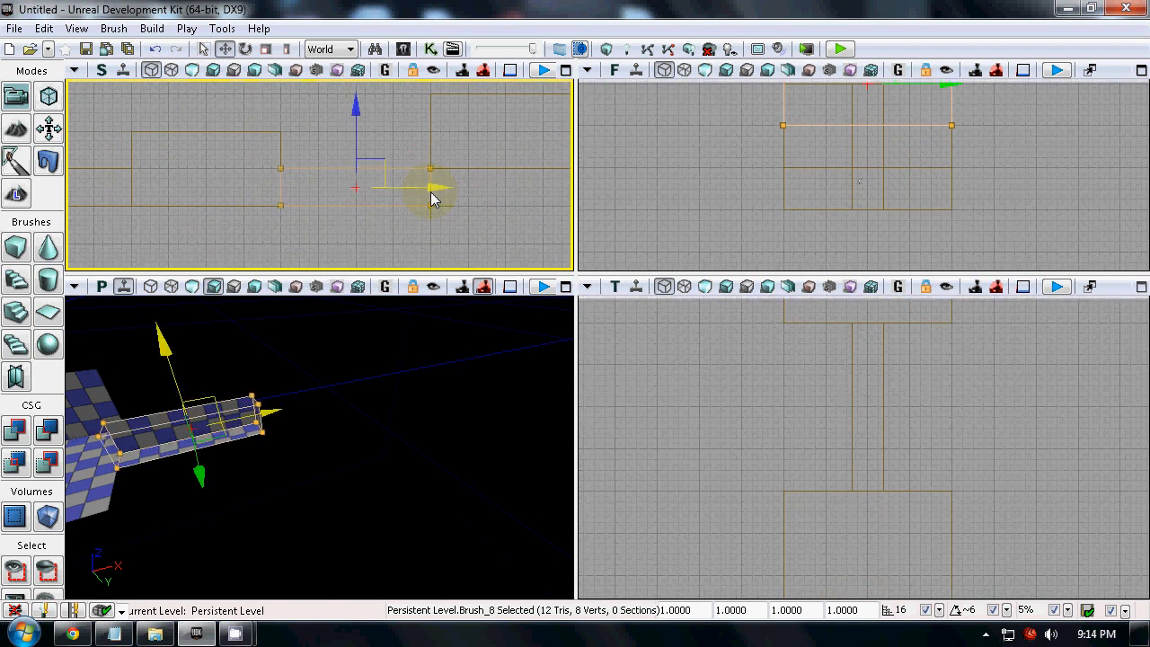
left_click(49, 97)
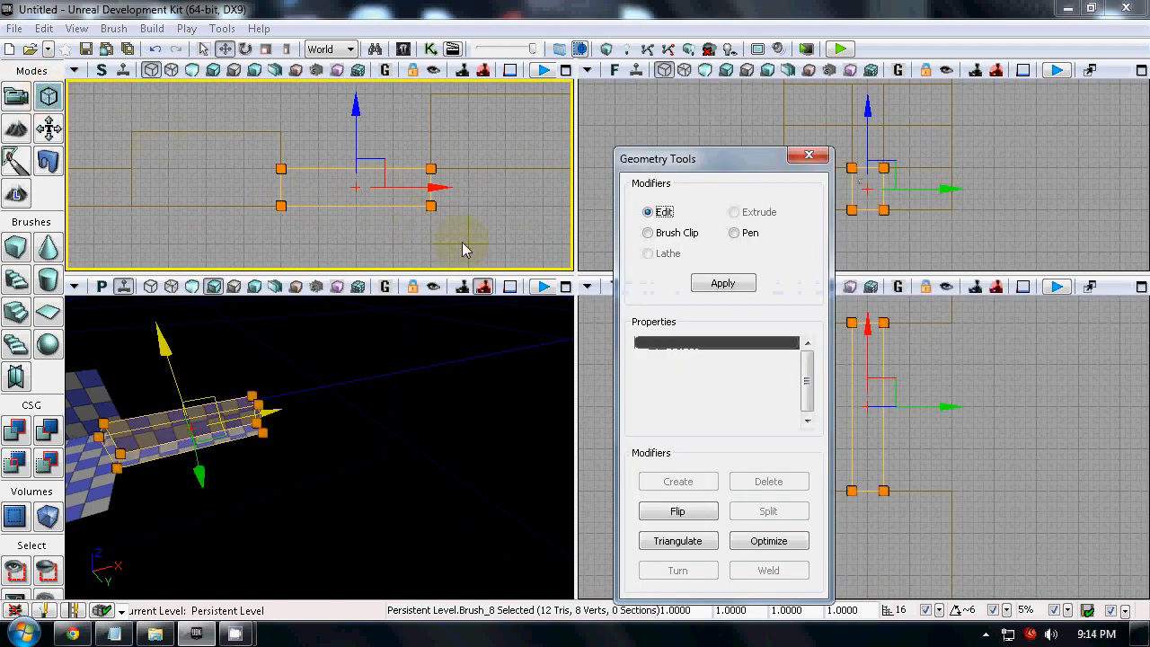
left_click_drag(398, 147, 398, 145, "ctrl+alt")
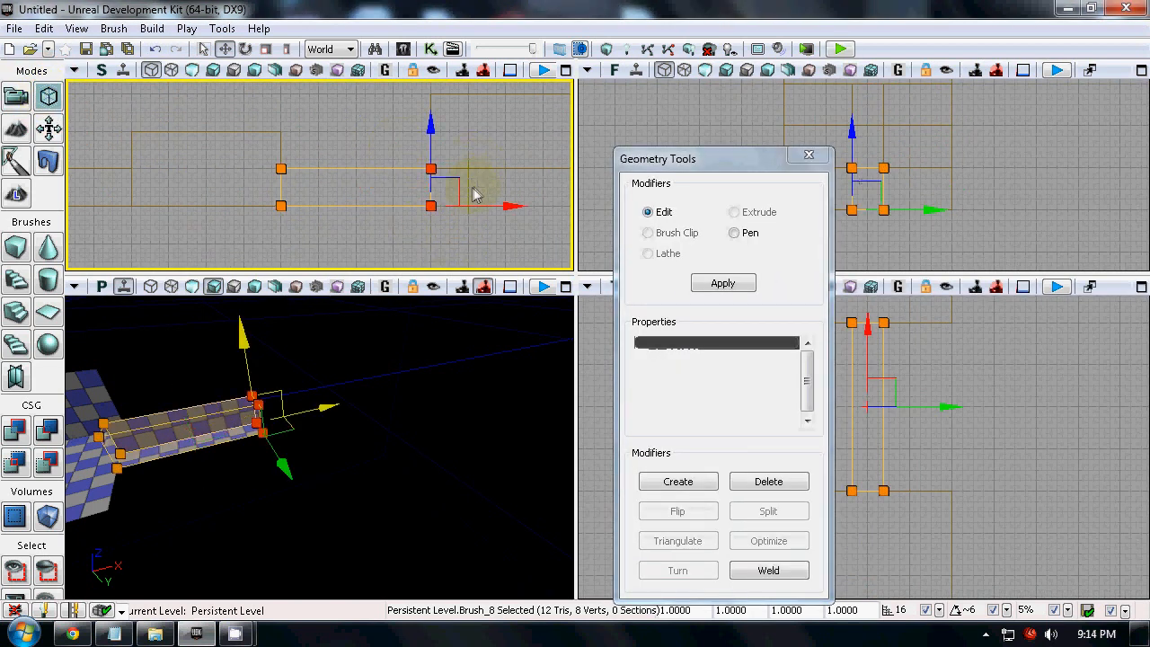
left_click_drag(520, 204, 401, 203)
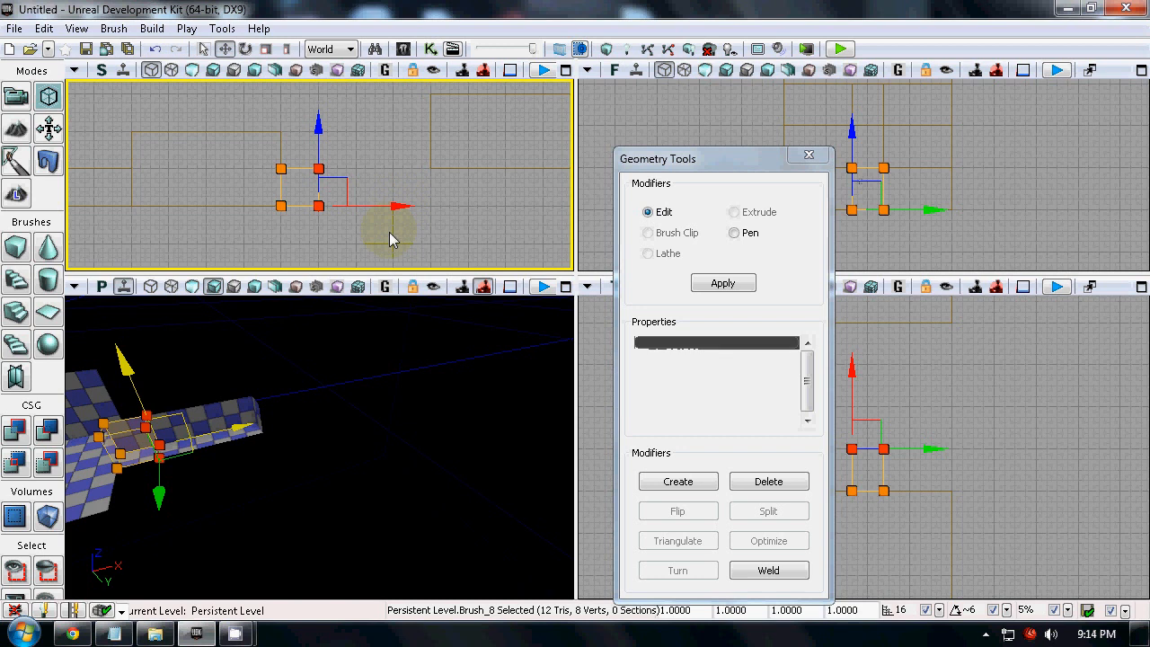
left_click(390, 232)
left_click(808, 156)
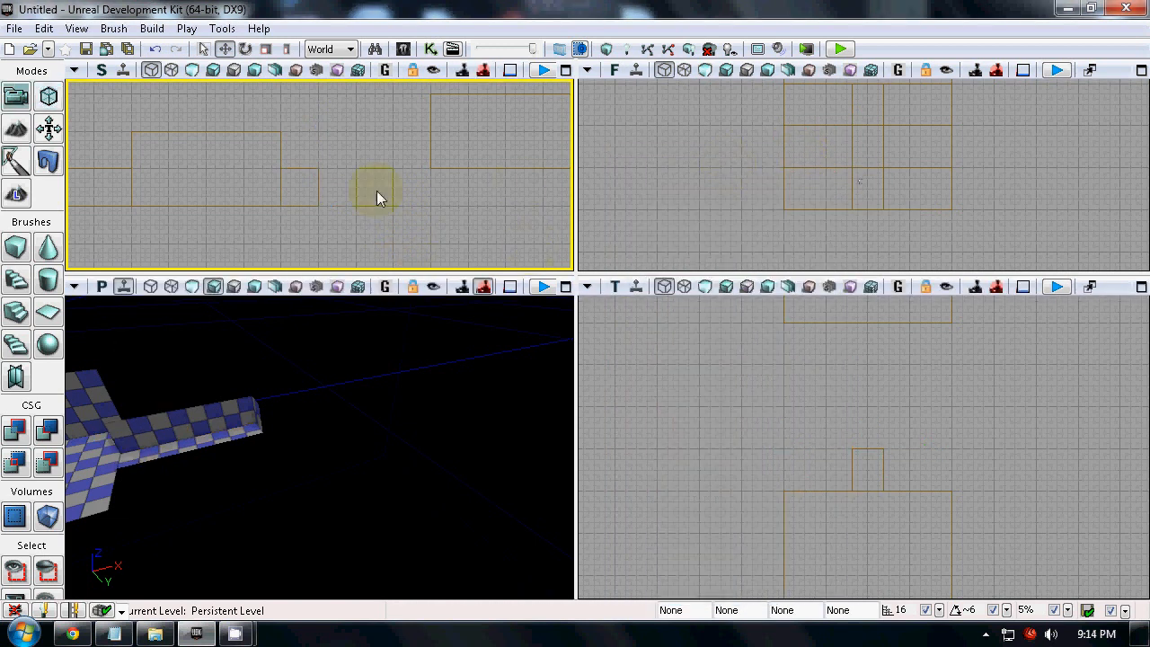
Step: Duplicate the short corridor brush twice, placing one copy against the raised room at its floor level and one beside the original
left_click(319, 190)
mouse_move(389, 171)
left_mouse_down()
mouse_move(470, 116)
mouse_move(570, 107)
mouse_move(528, 128)
mouse_move(488, 123)
mouse_move(389, 171)
left_mouse_up()
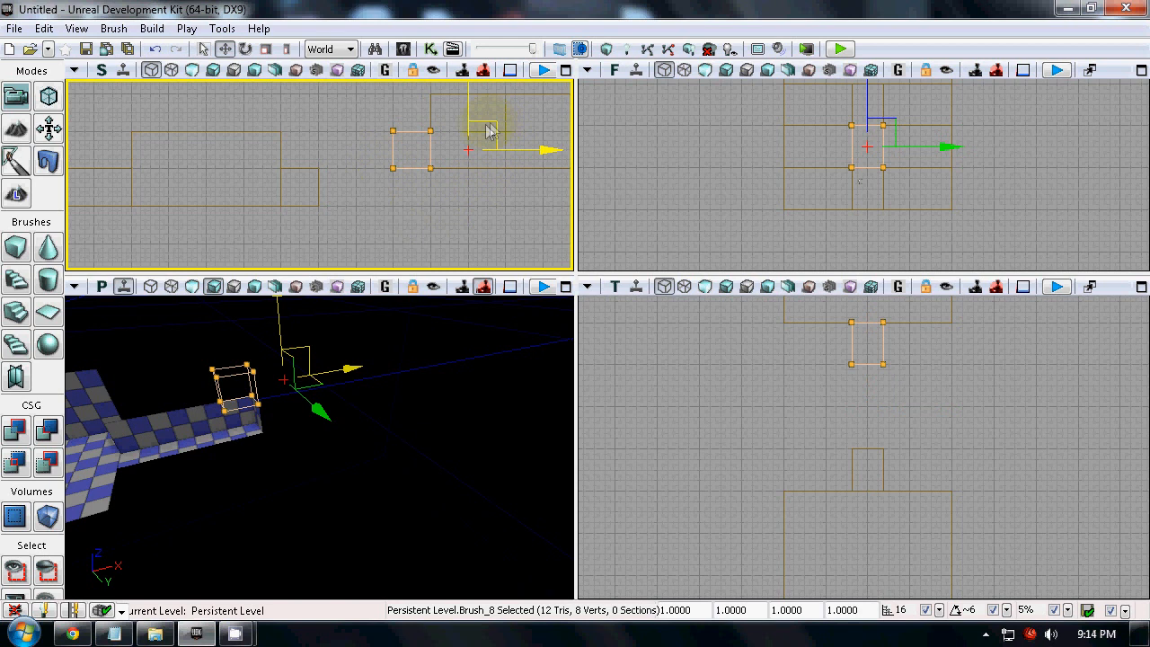
mouse_move(482, 134)
left_mouse_down()
mouse_move(398, 180)
mouse_move(412, 167)
left_mouse_up()
Step: In geometry mode, double the middle segment's height and width so it joins the lower and upper corridor pieces, then leave the mode
left_click(48, 96)
left_click(354, 189)
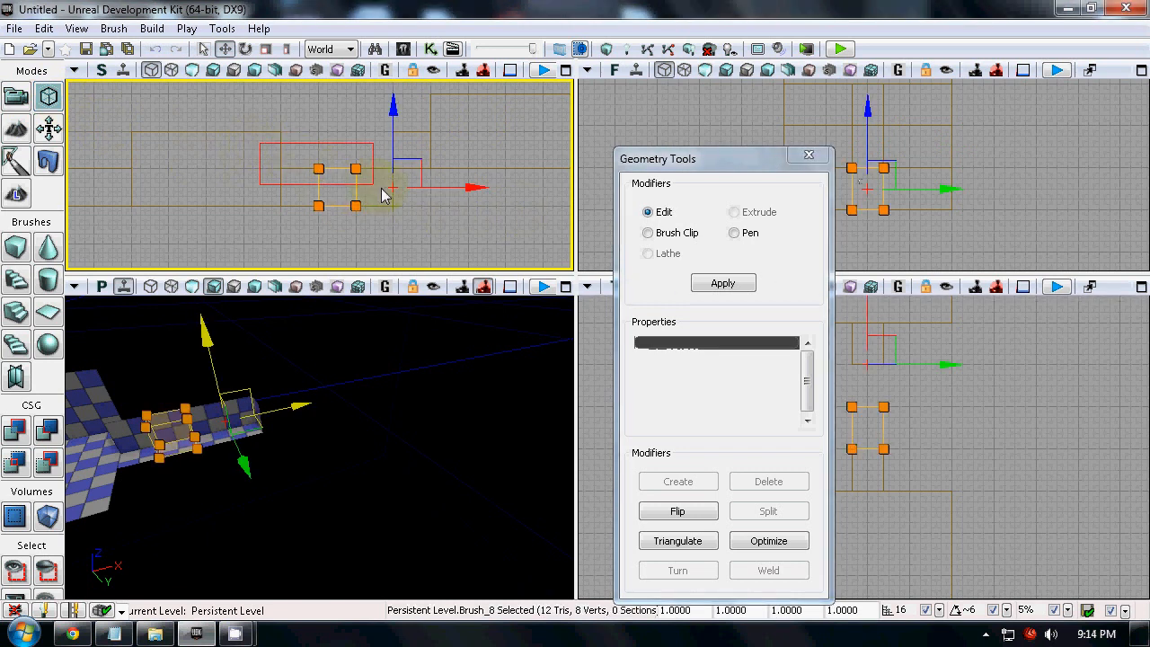
left_click_drag(382, 188, 382, 187, "ctrl+alt")
left_click_drag(354, 100, 360, 68)
left_click_drag(351, 162, 346, 130, "ctrl+alt")
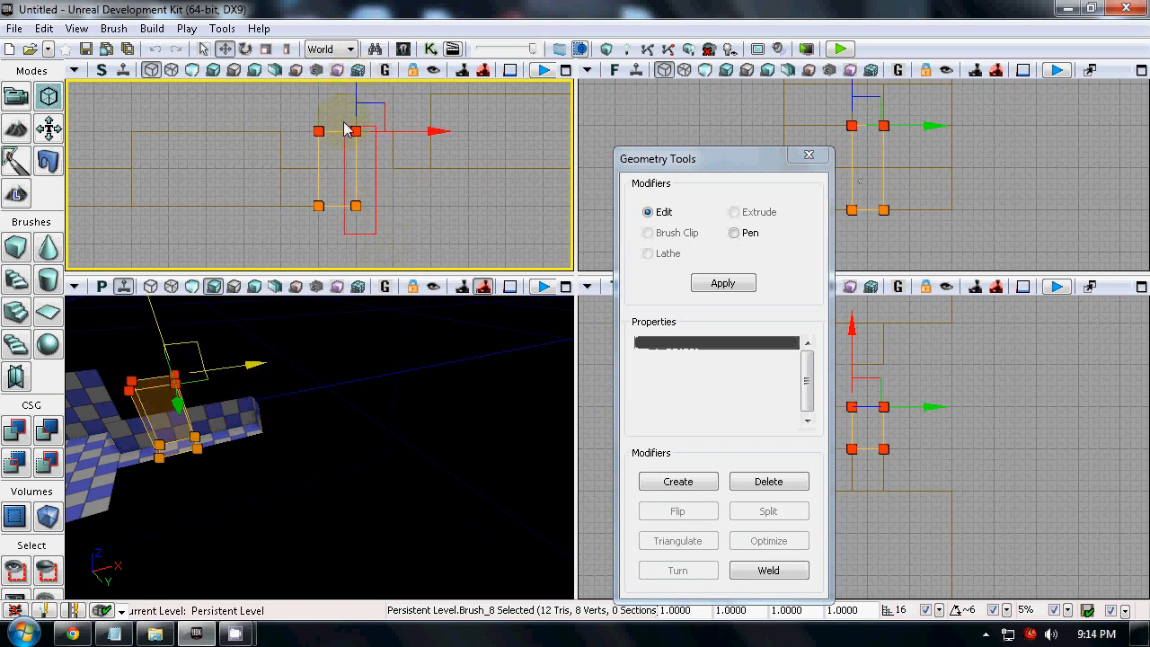
left_click_drag(435, 212, 473, 214)
left_click(485, 248)
left_click(819, 169)
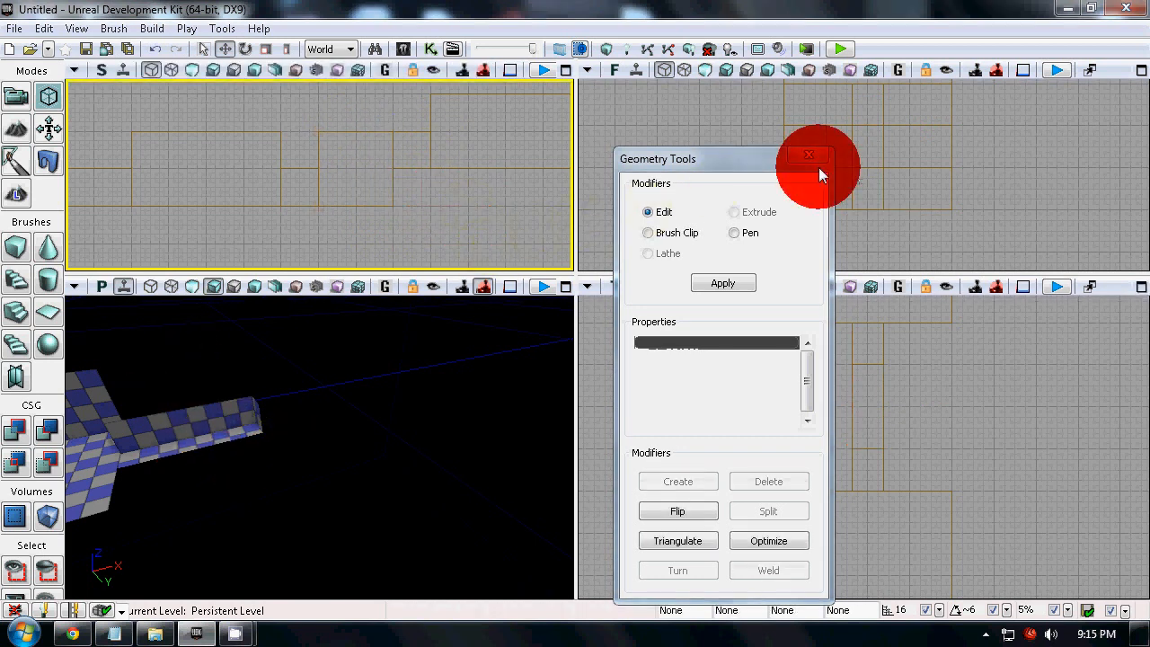
left_click(806, 161)
Step: Rebuild the level geometry to carve the new rooms and stepped corridor, and close the Map Check report
left_click(670, 226)
left_click(384, 480)
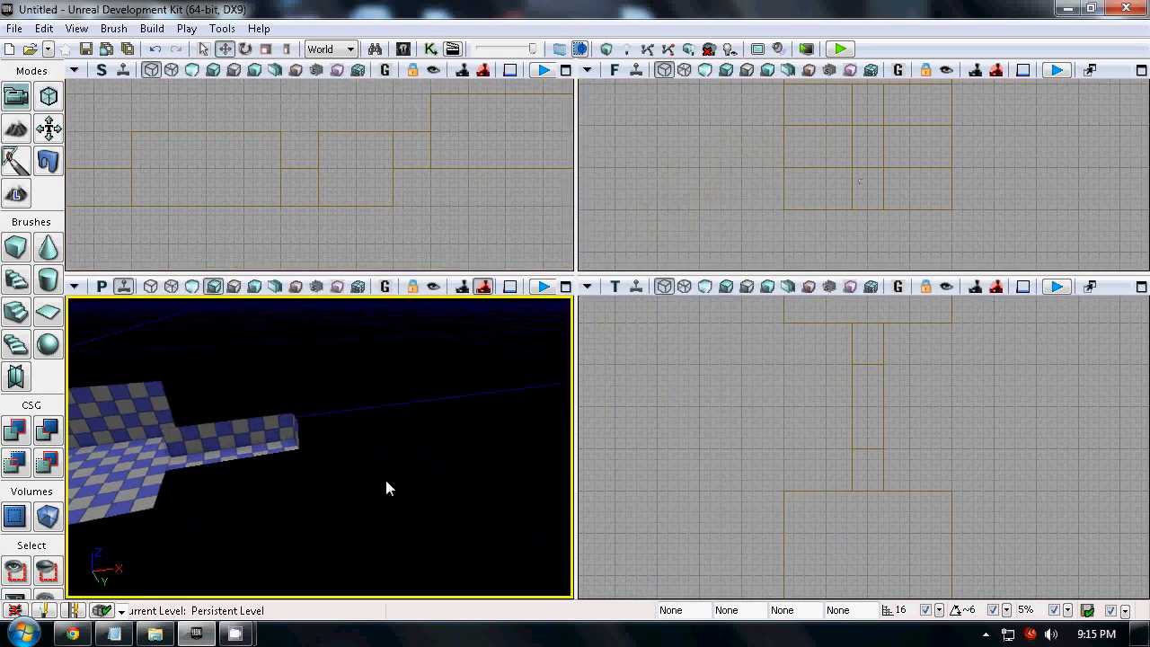
left_click_drag(385, 481, 475, 421)
left_click(654, 47)
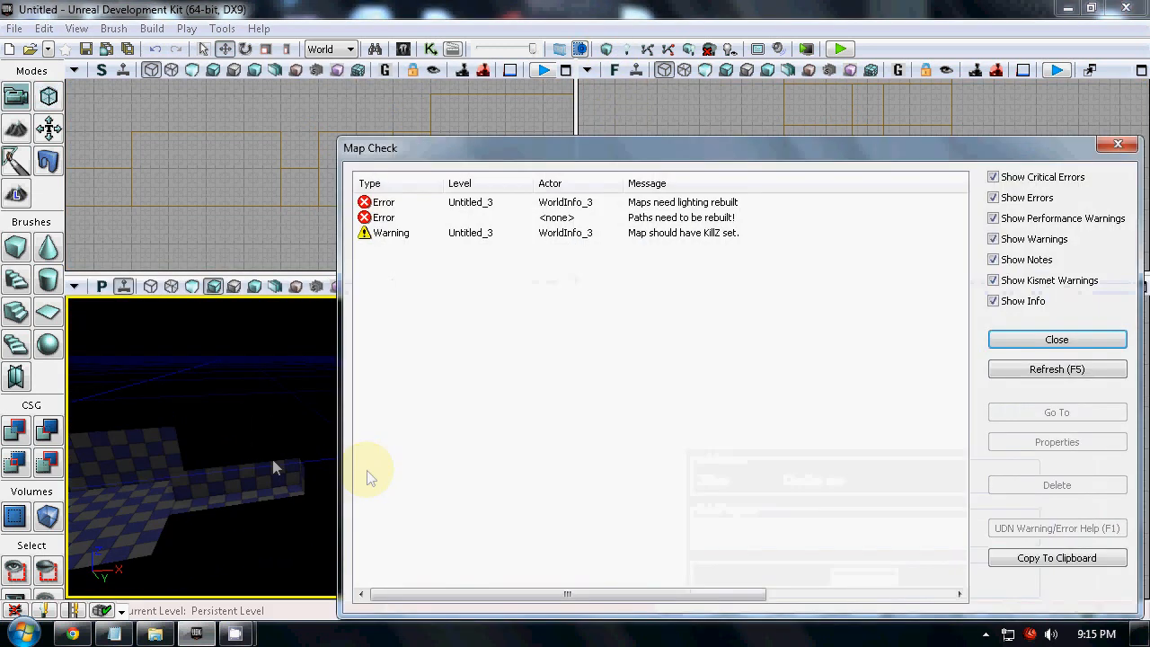
left_click(1060, 339)
Step: Play the level in the perspective viewport, walk through the rooms and corridors to check their connections, and end the session
left_click_drag(429, 529, 468, 444)
left_click(544, 286)
key("w")
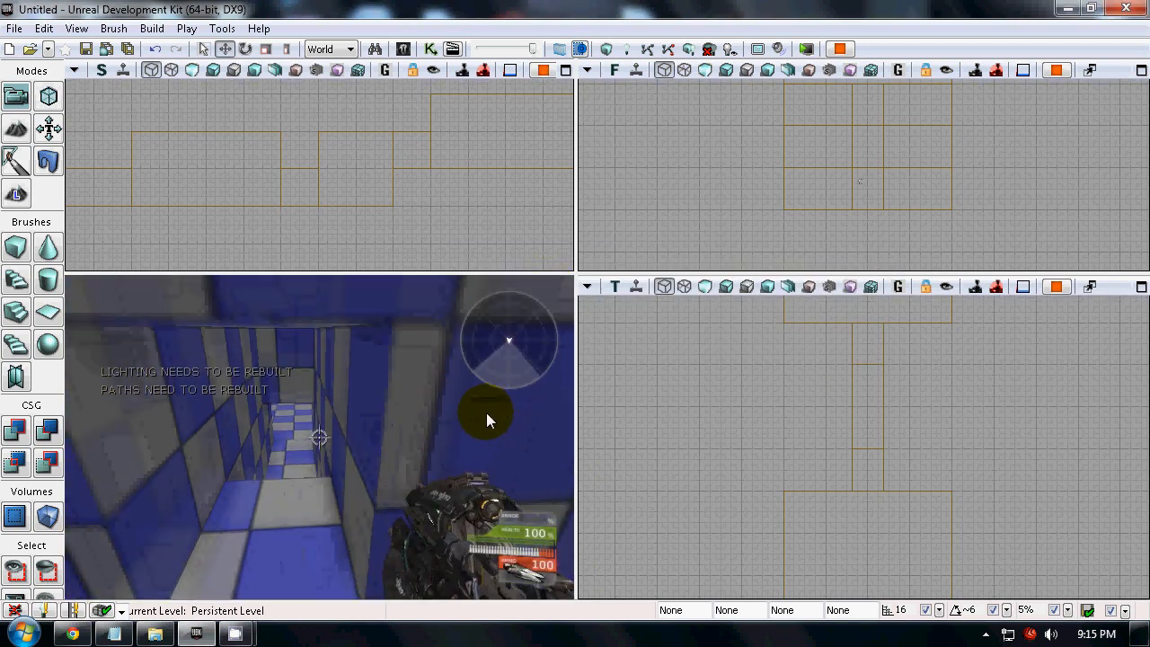
key("w")
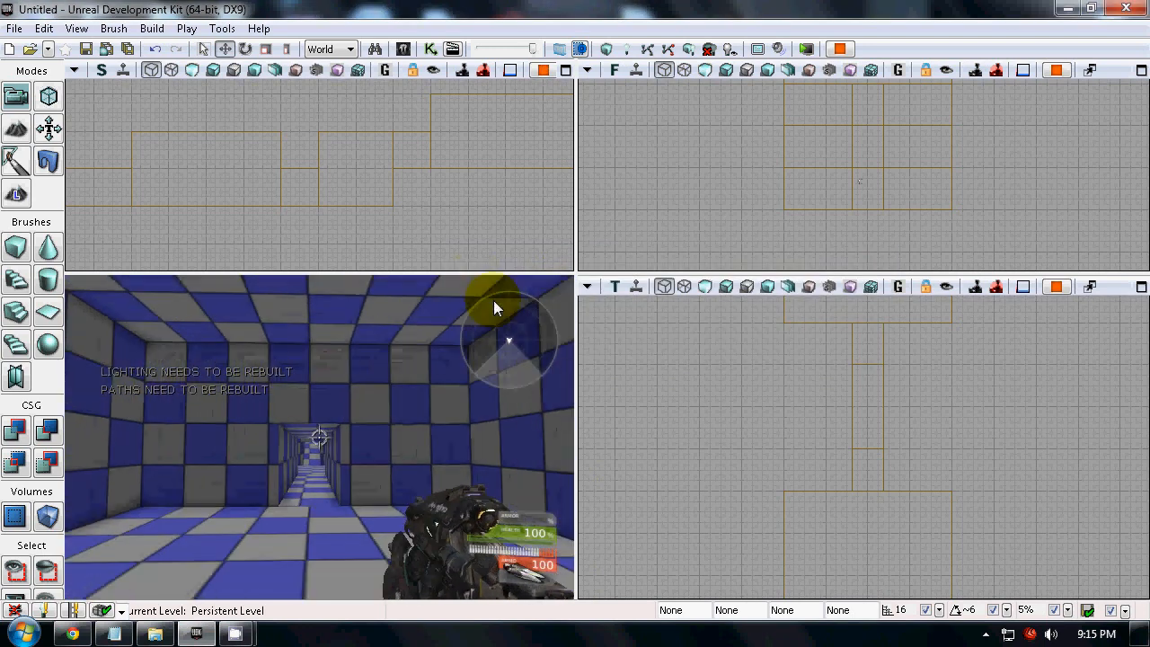
key("w")
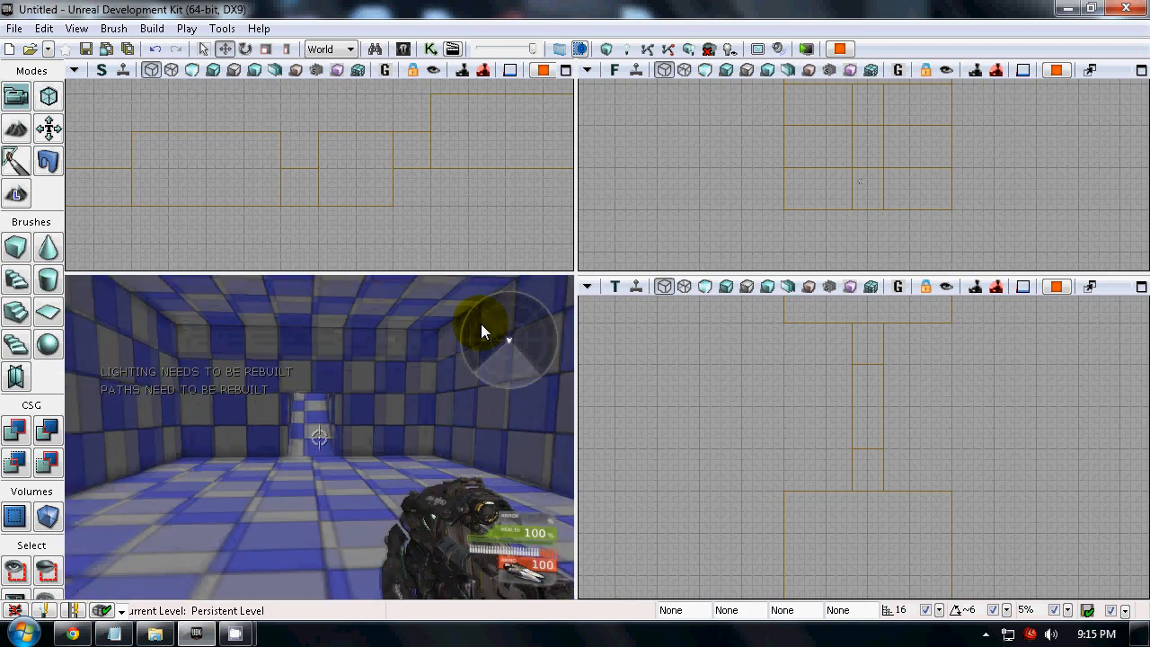
key("w")
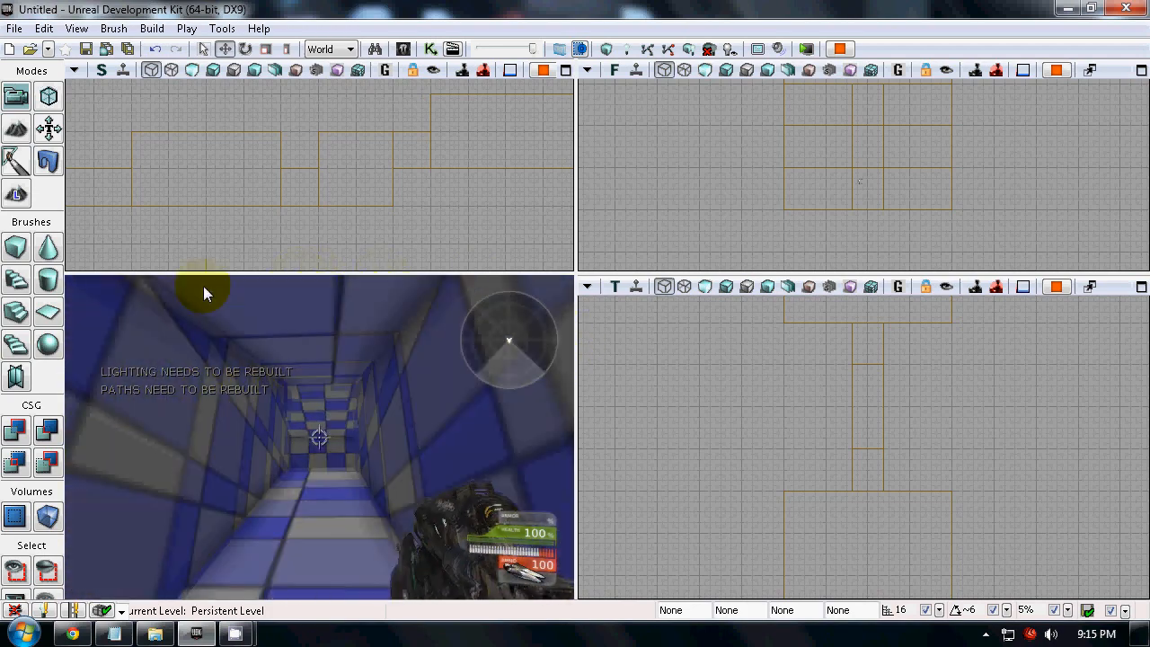
key("w")
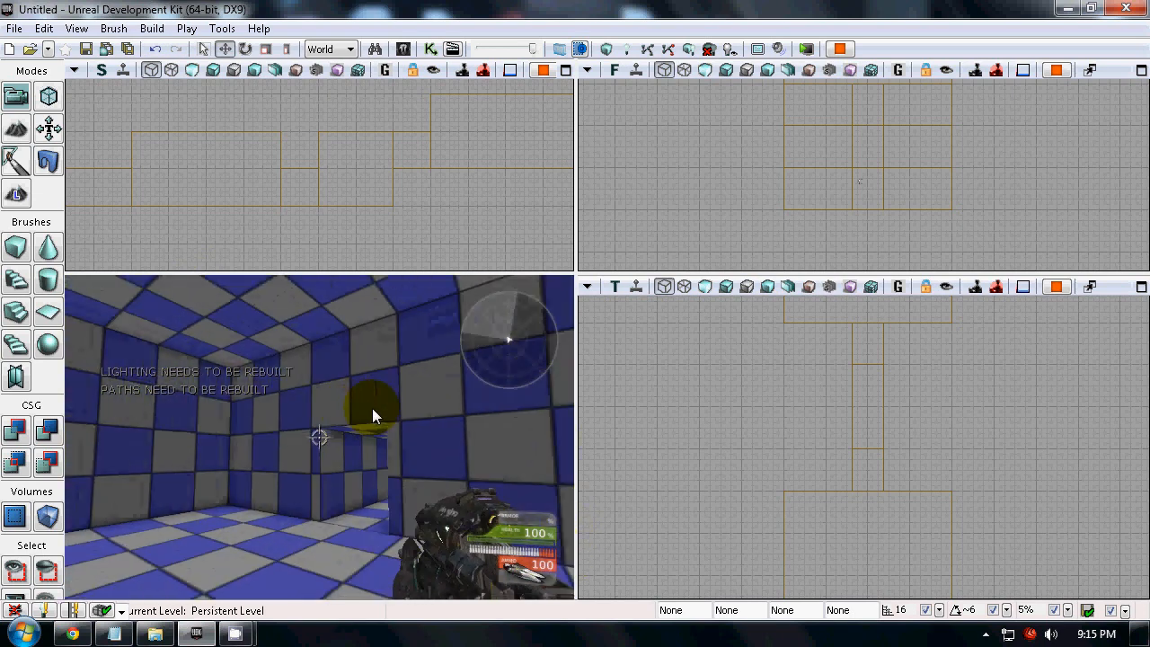
key("Escape")
Step: Copy the polygons of the large additive brush enclosing the rooms and corridors to the builder brush
left_click_drag(347, 537, 576, 339)
right_click_drag(575, 339, 574, 331)
left_click_drag(573, 331, 537, 525)
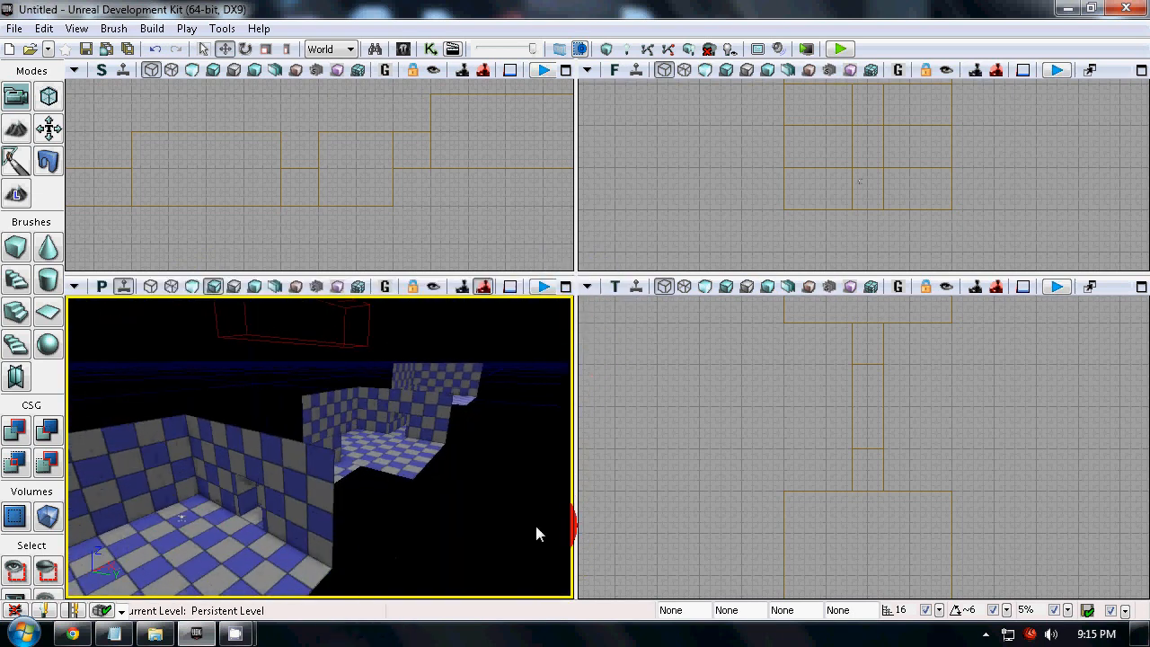
left_click(768, 482)
left_click_drag(306, 447, 572, 437)
right_click_drag(351, 218, 454, 196)
left_click(479, 191)
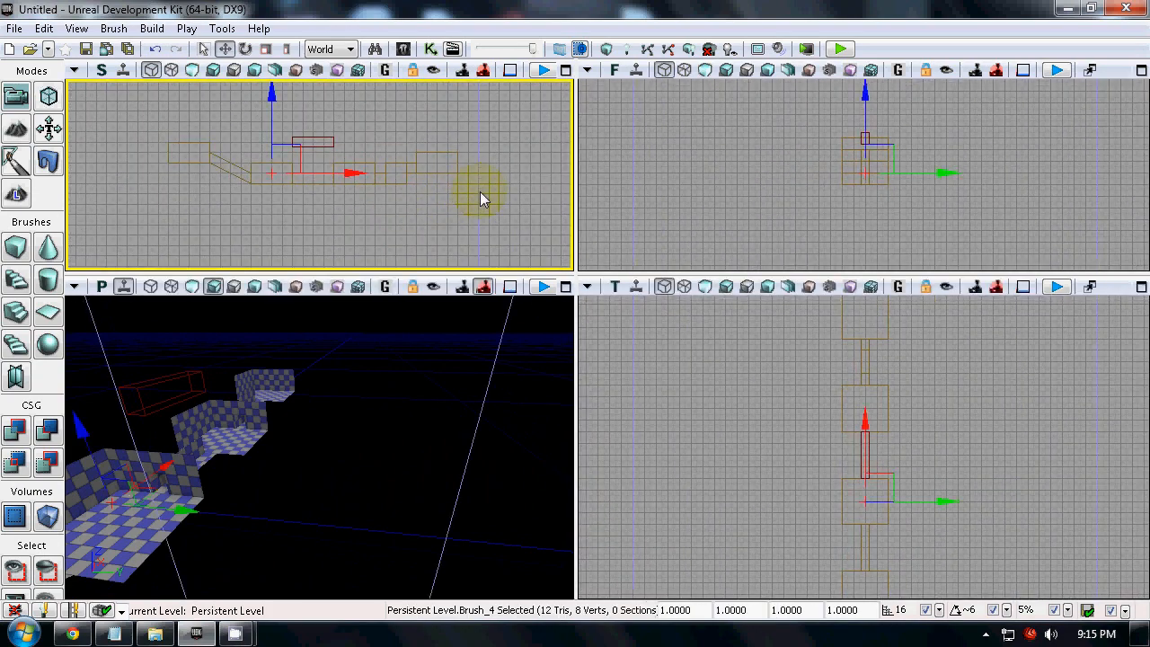
left_click_drag(484, 198, 422, 204)
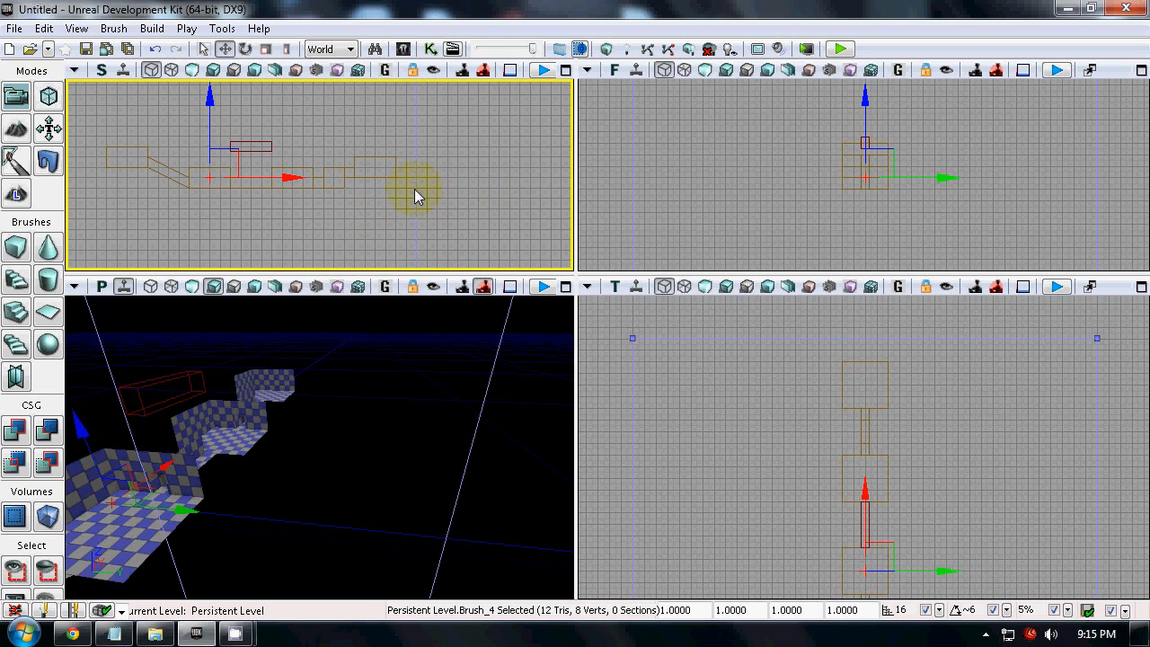
right_click(414, 188)
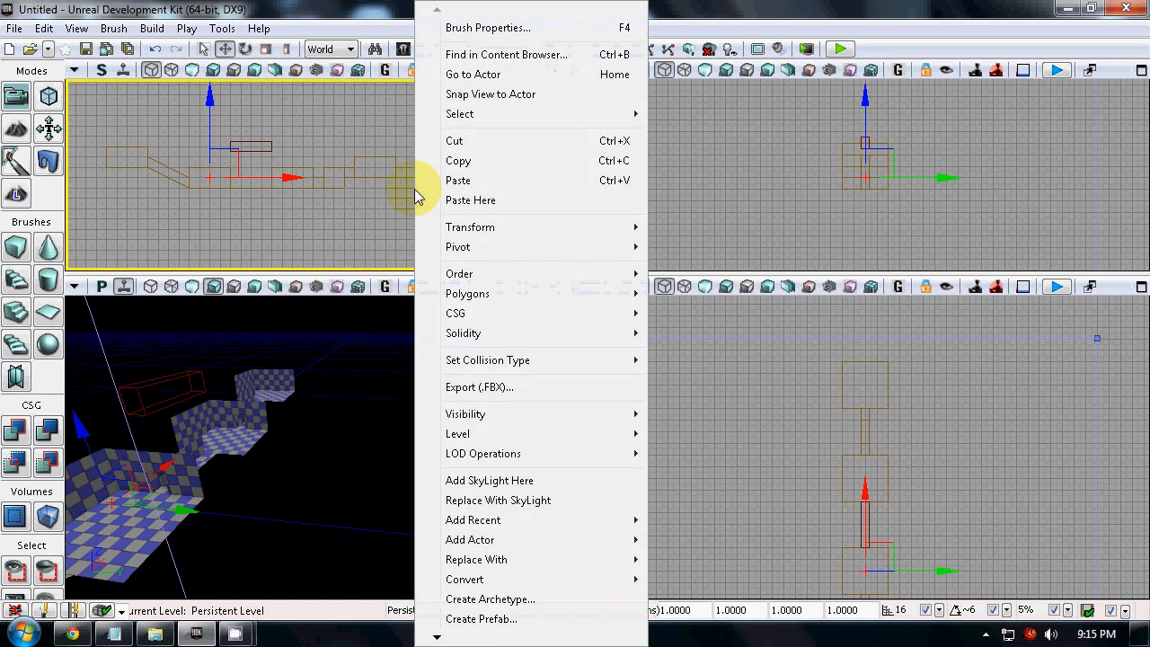
mouse_move(494, 293)
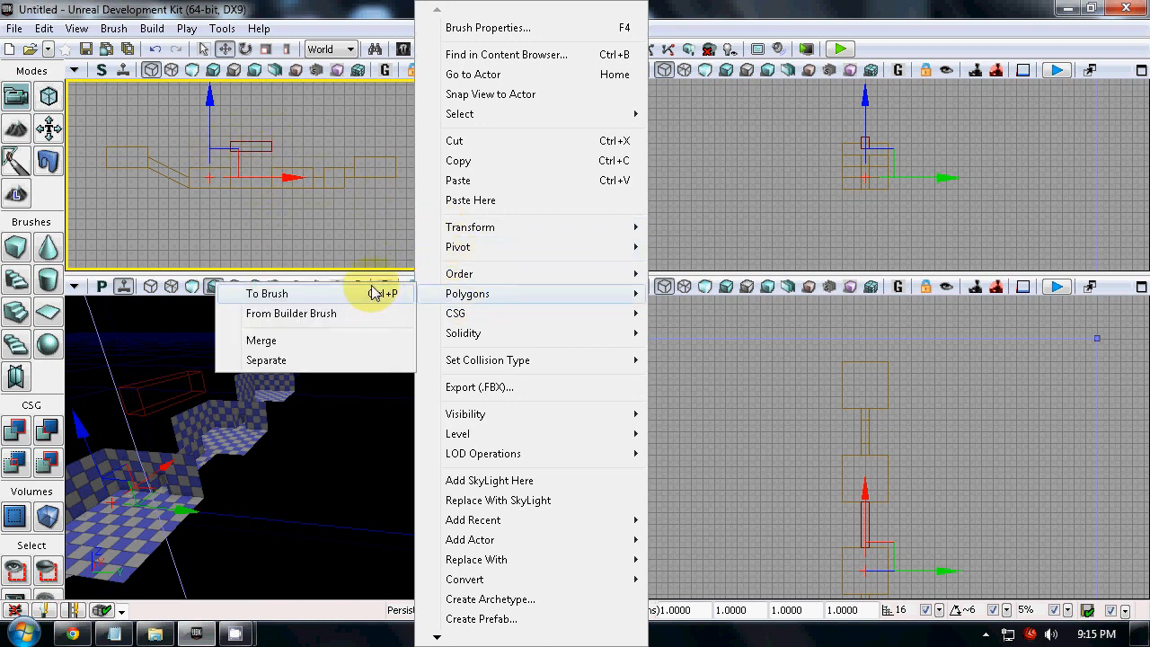
left_click(374, 294)
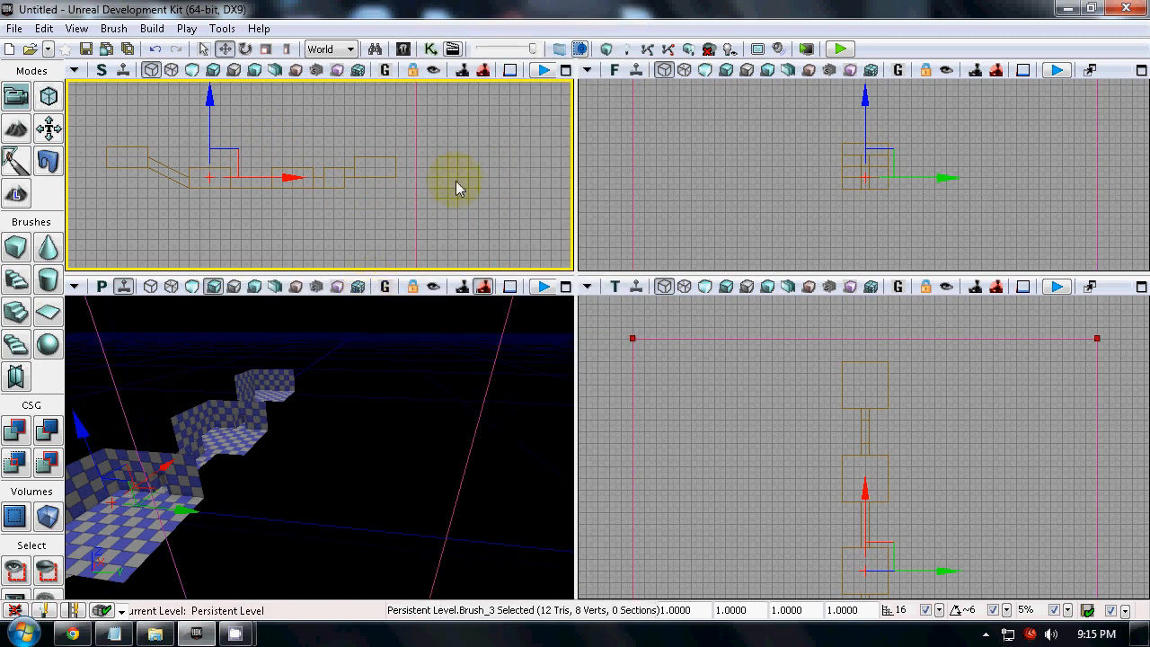
Step: Select the box-shaped builder brush around the level and deintersect it with the existing geometry
scroll(445, 188, "down", 6)
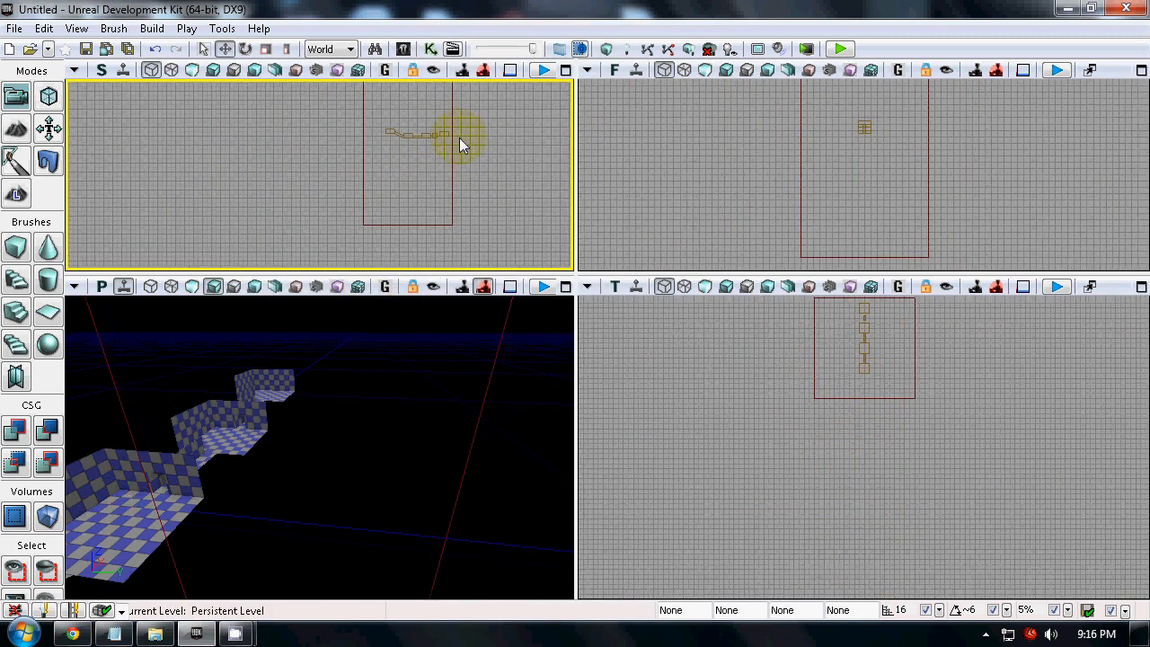
scroll(448, 166, "up", 3)
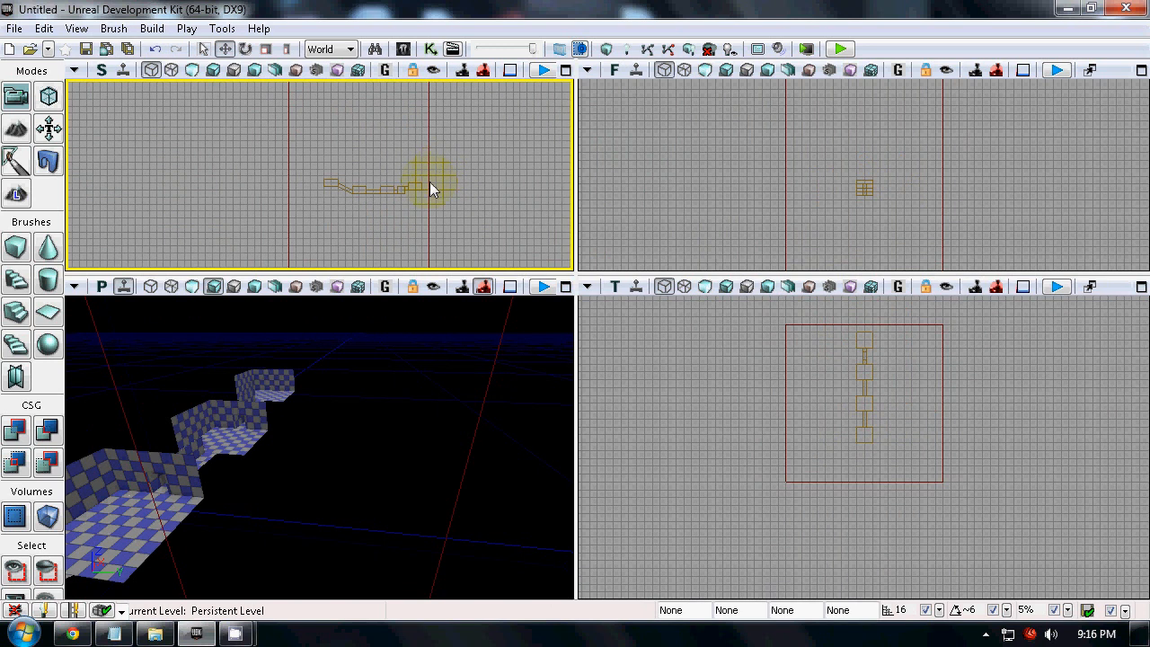
left_click(430, 182)
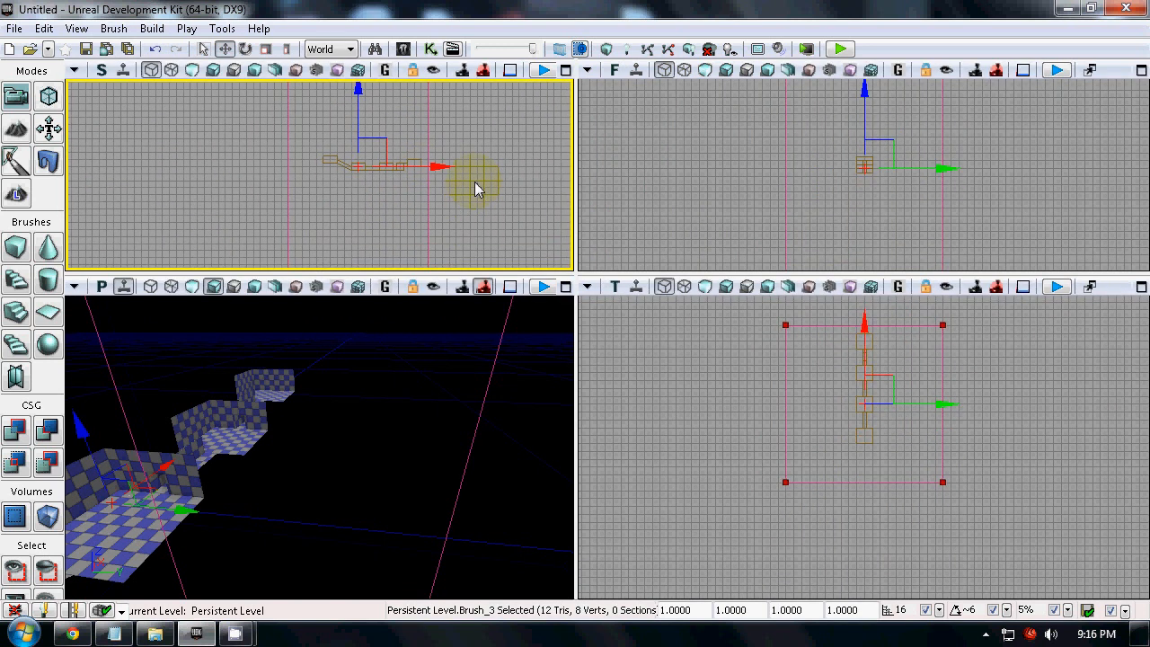
scroll(469, 175, "up", 3)
left_click_drag(456, 145, 524, 198)
mouse_move(483, 423)
left_mouse_down()
mouse_move(482, 294)
mouse_move(288, 378)
left_mouse_up()
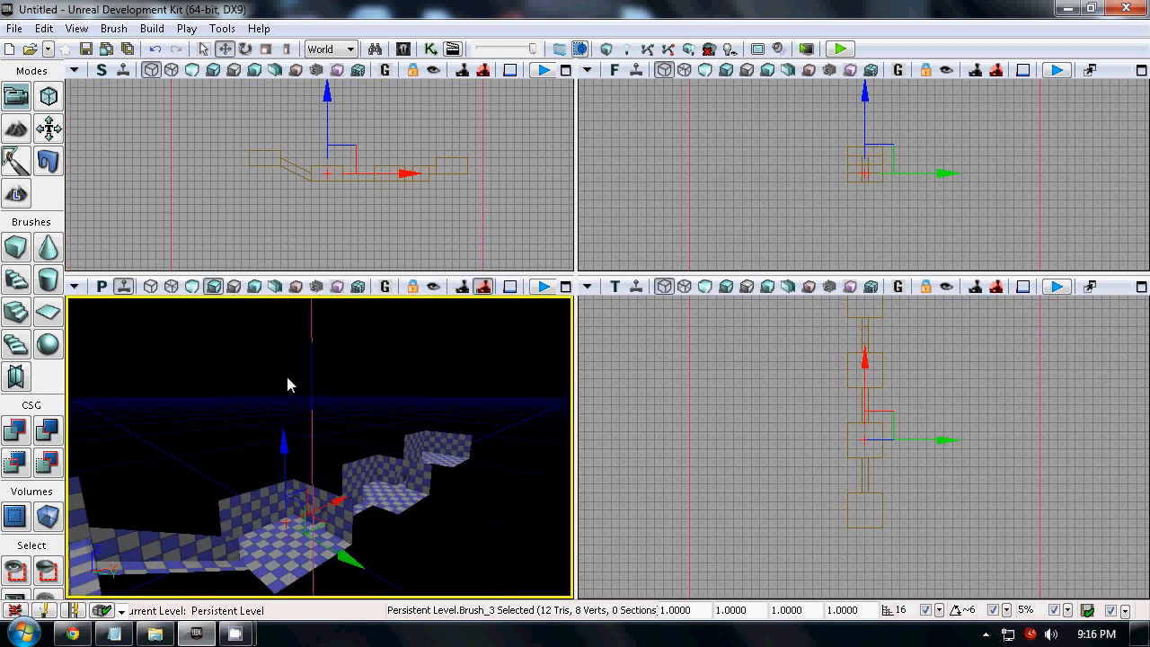
right_click_drag(285, 377, 370, 465)
left_click_drag(382, 434, 464, 156)
scroll(465, 156, "up", 3)
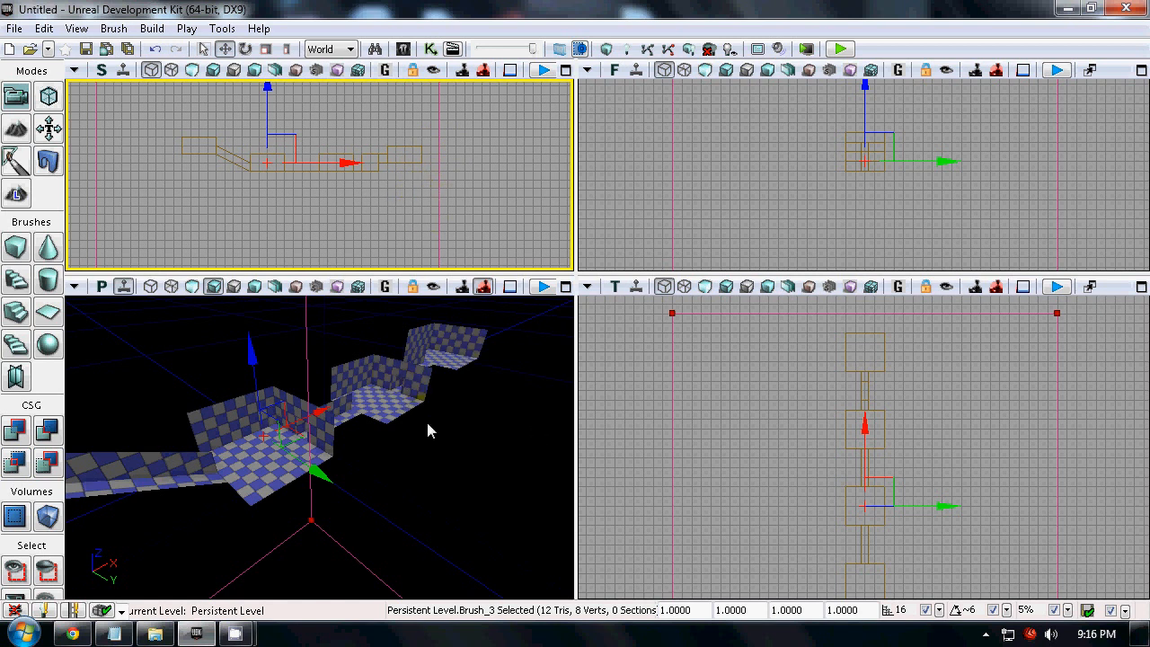
left_click(48, 462)
Step: Try moving the deintersected builder brush beside the level, and undo back to the full box shape
mouse_move(341, 210)
left_mouse_down()
mouse_move(209, 168)
mouse_move(176, 171)
left_mouse_up()
scroll(176, 171, "down", 6)
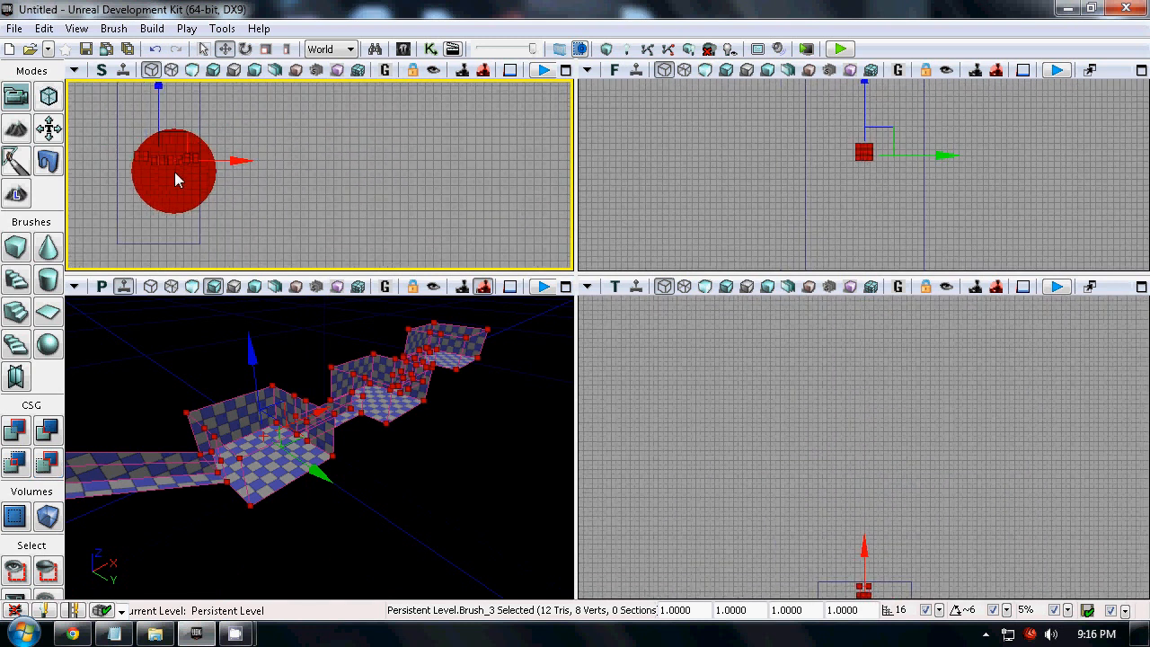
left_click_drag(254, 163, 327, 171)
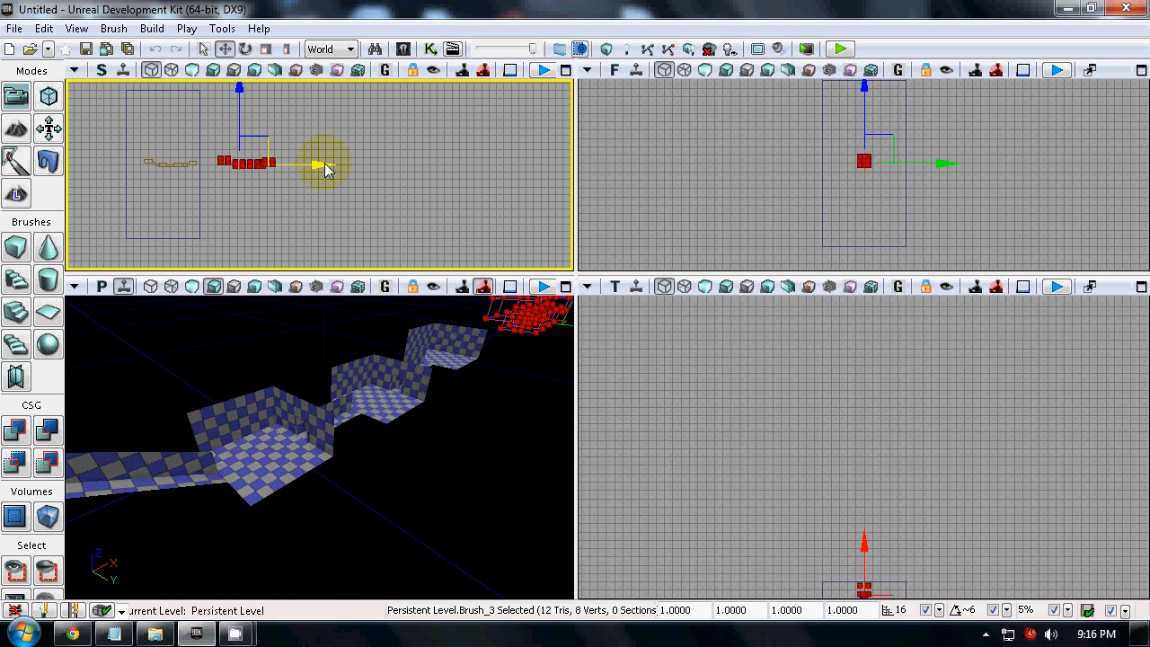
key("ctrl+z")
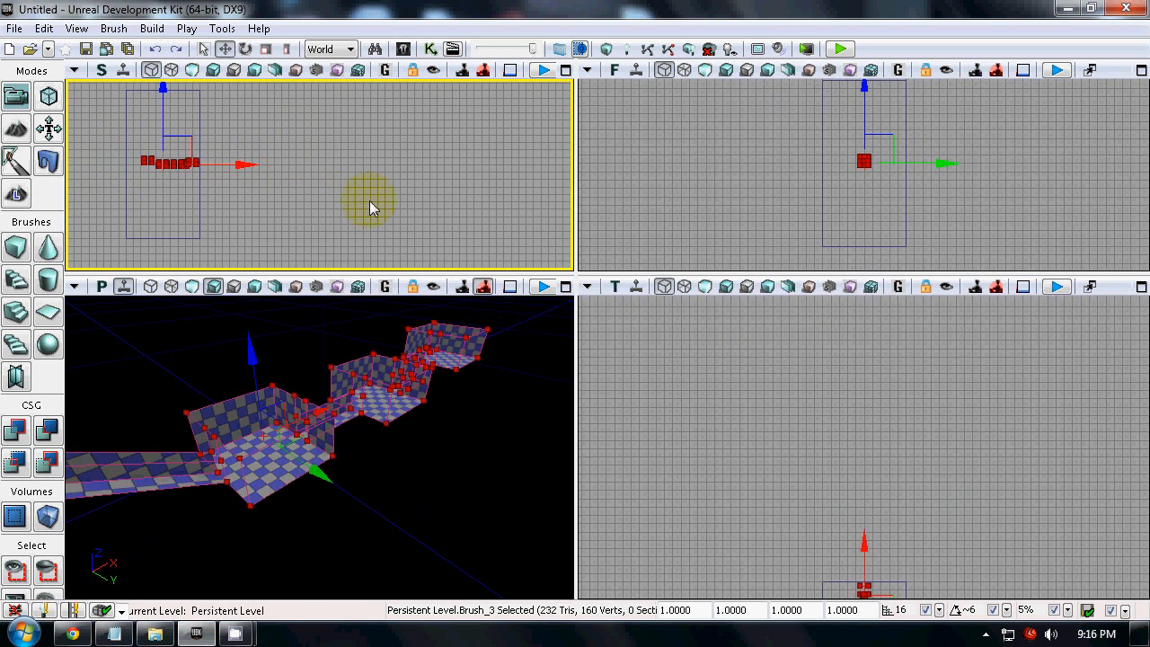
left_click(369, 201)
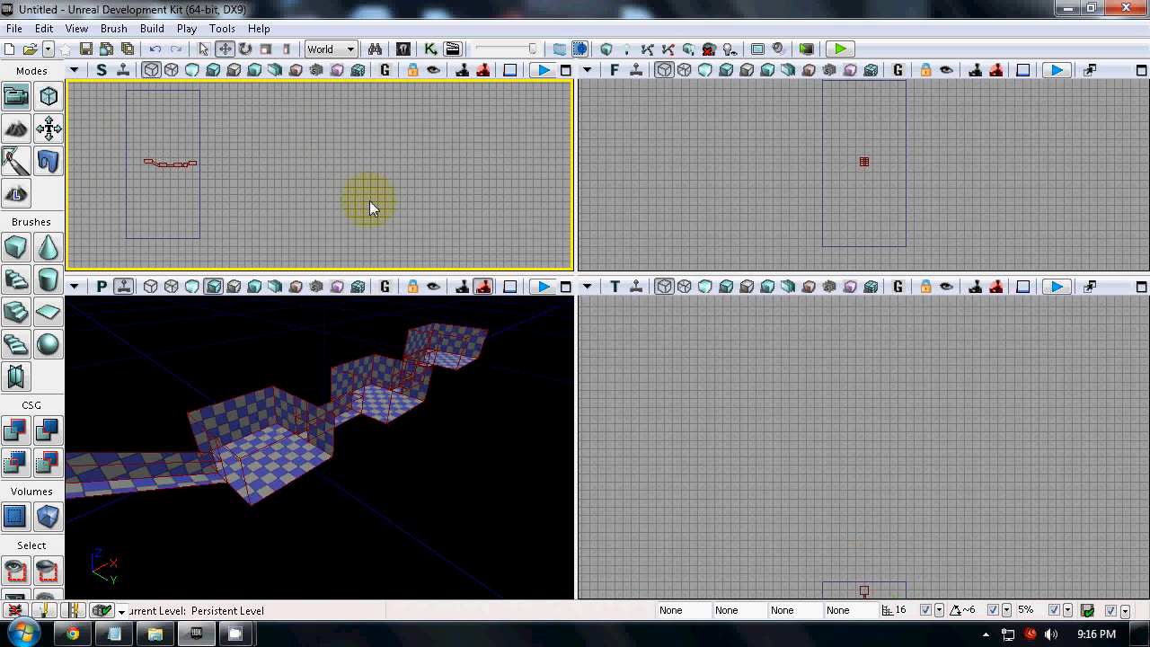
left_click(182, 165)
left_click_drag(237, 190, 358, 192)
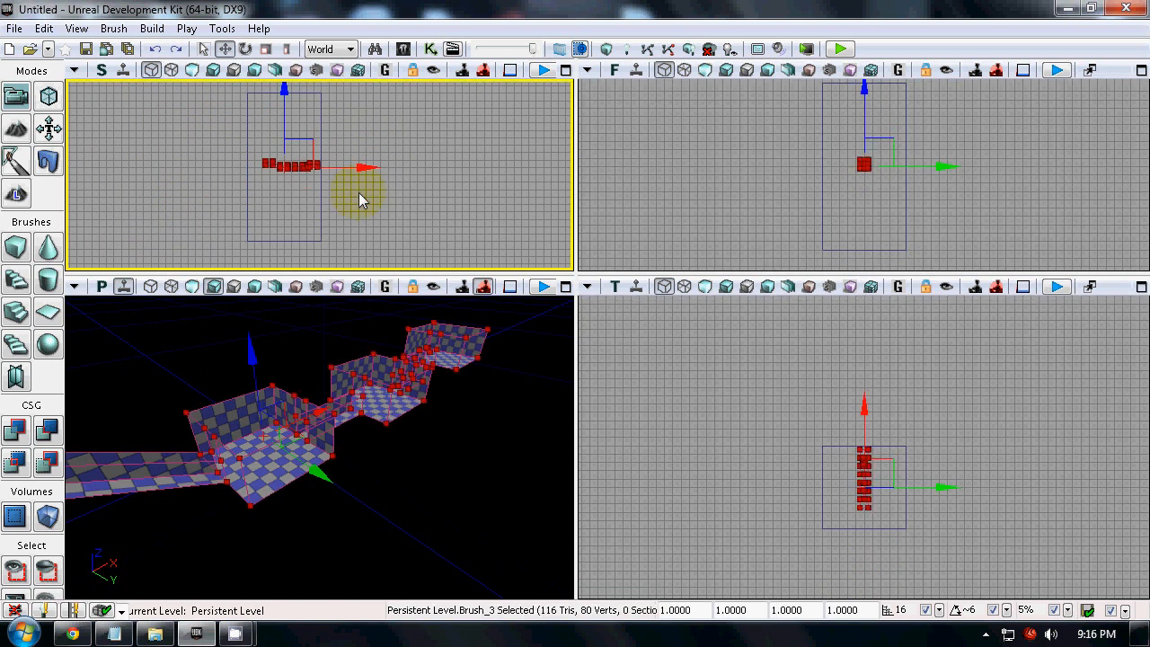
left_click(320, 169)
left_click(321, 170)
mouse_move(356, 185)
left_mouse_down()
mouse_move(407, 193)
mouse_move(367, 201)
left_mouse_up()
scroll(407, 226, "up", 2)
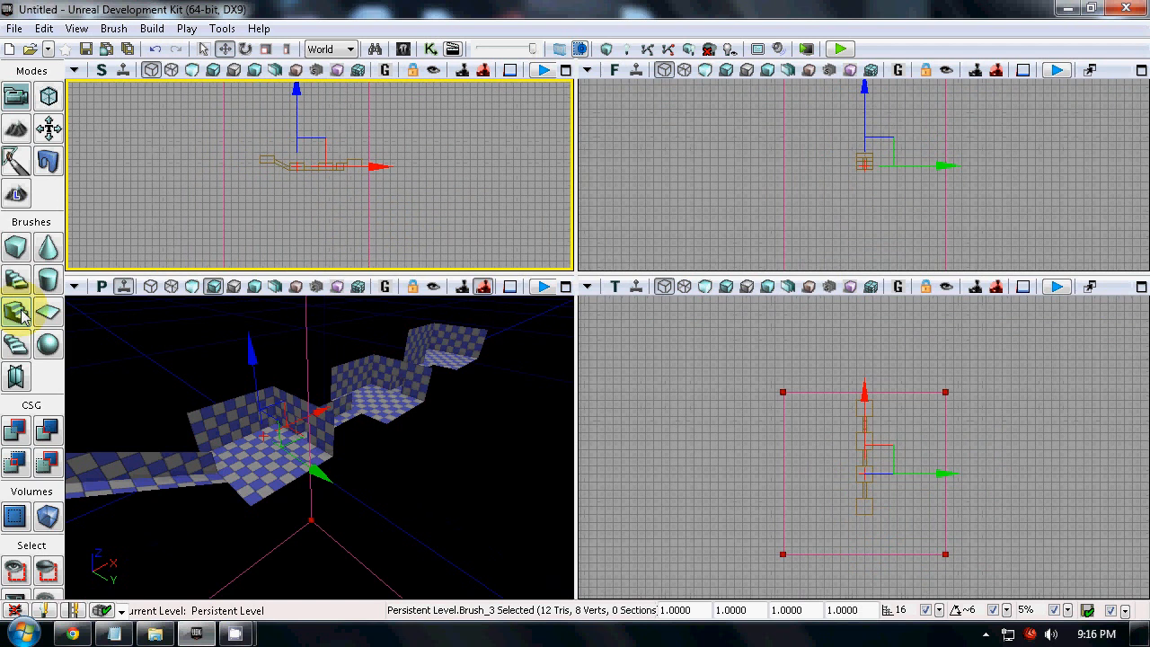
Step: Intersect the builder brush with the level geometry and move the resulting shape clear of the enclosing box
left_click(7, 465)
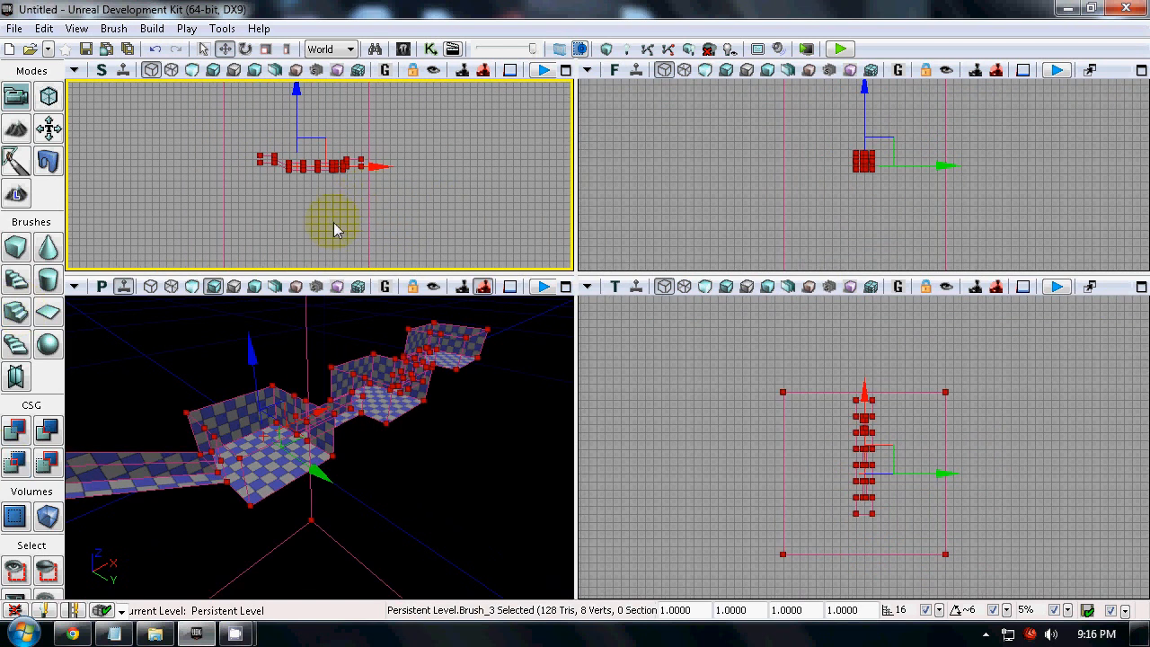
scroll(334, 224, "up", 3)
right_click_drag(460, 524, 471, 562)
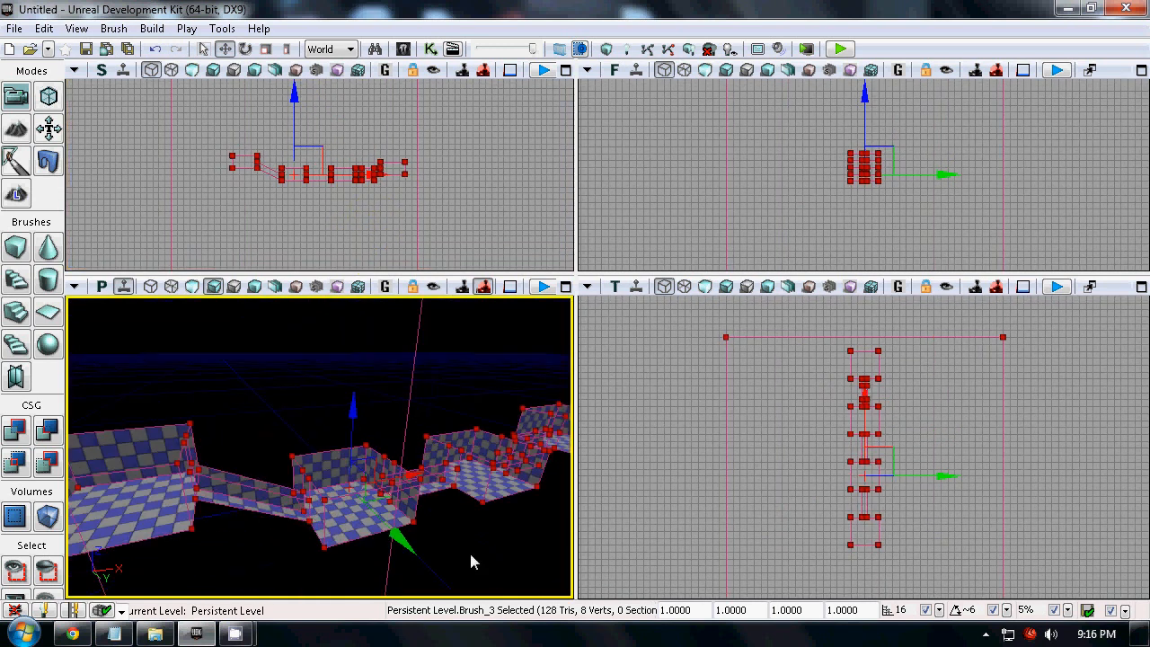
right_click_drag(229, 511, 248, 529)
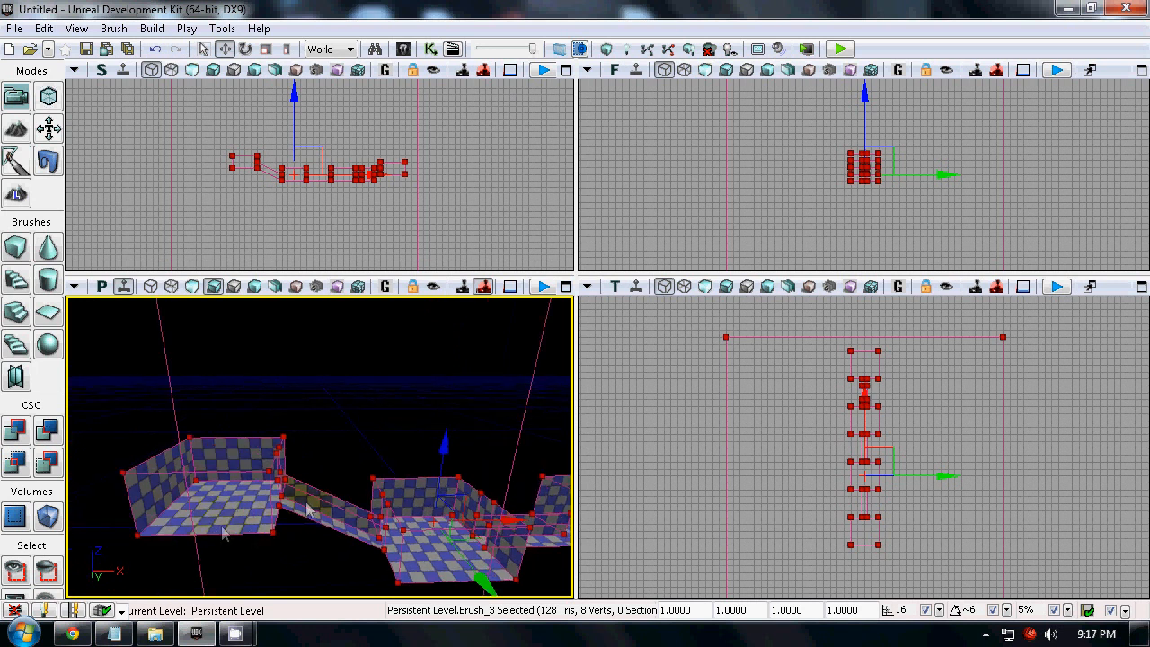
right_click_drag(276, 437, 327, 182)
scroll(327, 180, "down", 5)
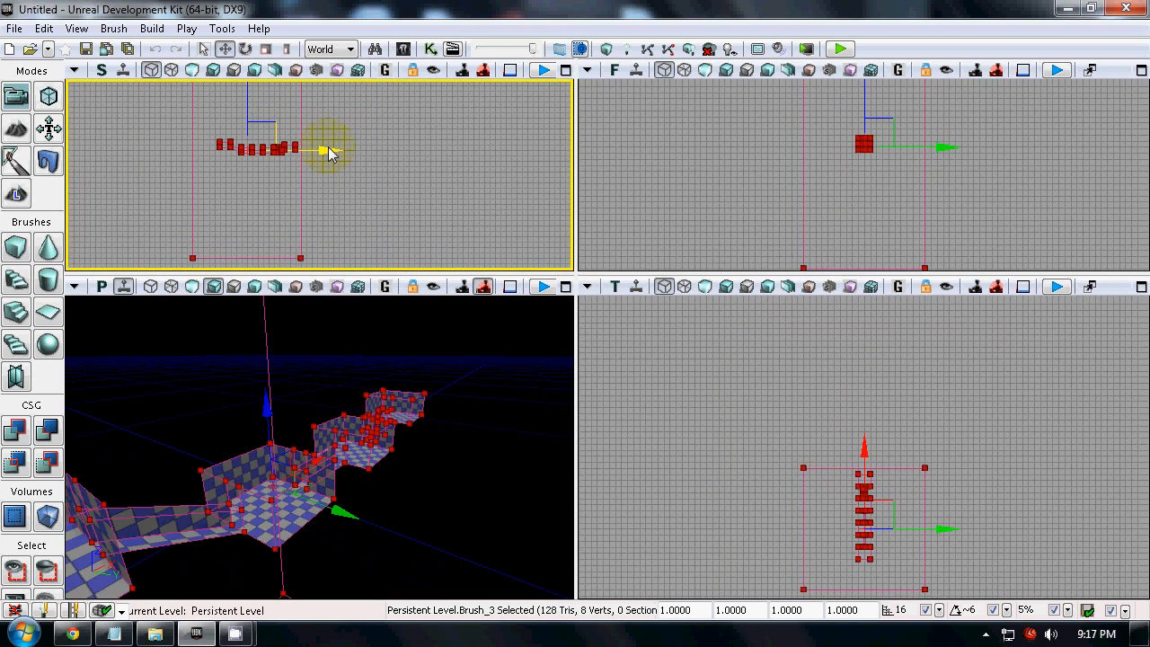
left_click_drag(329, 153, 453, 151)
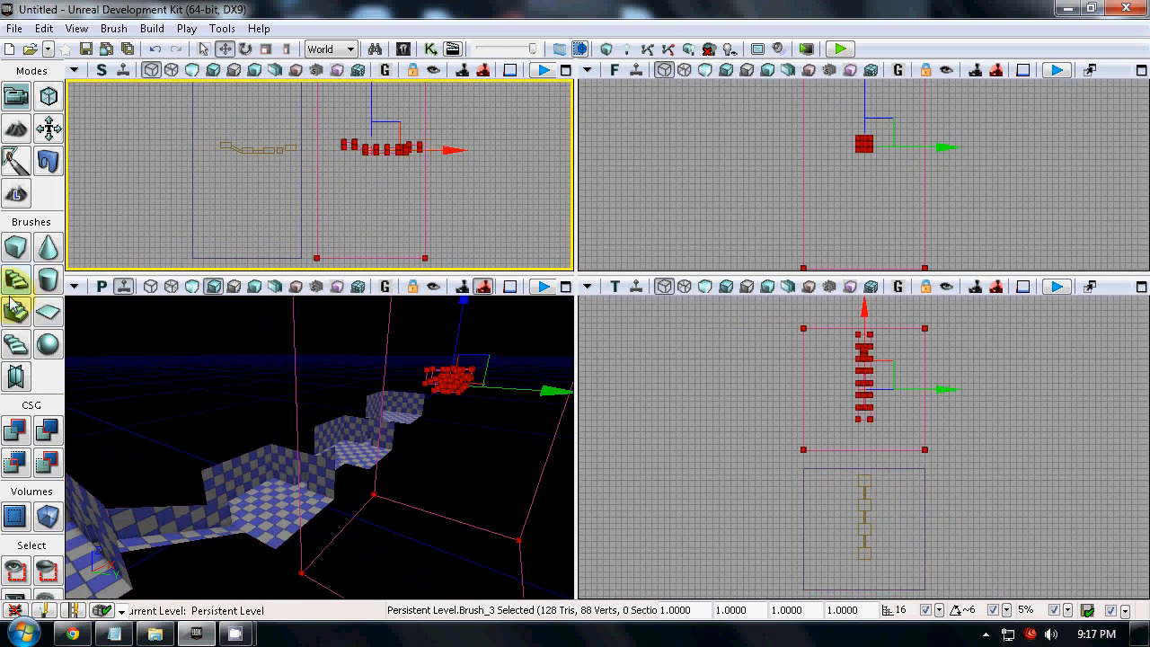
Step: Add the intersected builder brush to the level as solid geometry and move the builder brush further away
left_click(14, 432)
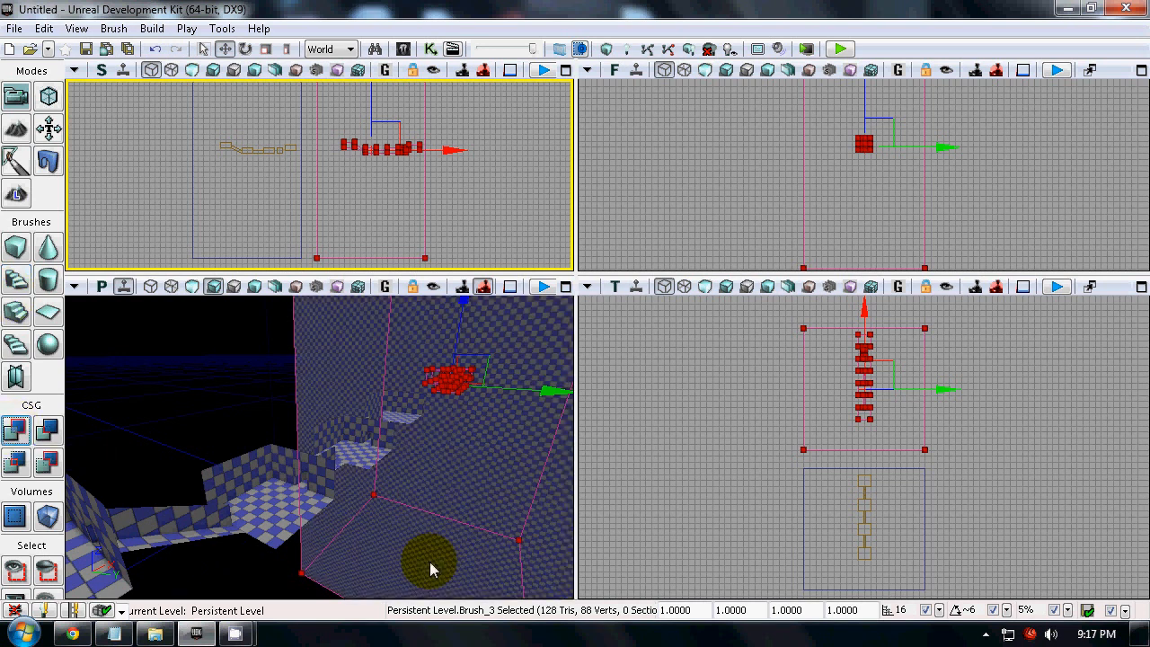
mouse_move(430, 561)
left_mouse_down()
mouse_move(572, 296)
mouse_move(515, 296)
mouse_move(441, 318)
mouse_move(133, 605)
left_mouse_up()
right_click_drag(133, 600, 69, 300)
mouse_move(69, 301)
left_mouse_down()
mouse_move(171, 600)
mouse_move(505, 330)
left_mouse_up()
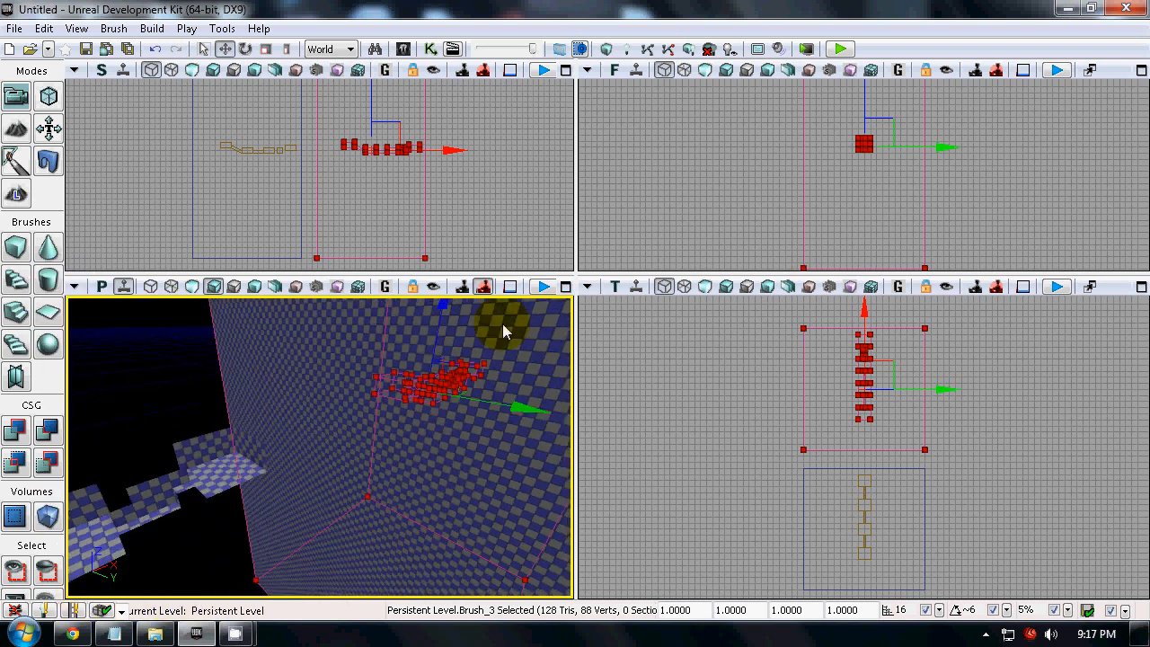
mouse_move(453, 151)
left_mouse_down("alt")
mouse_move(573, 159)
mouse_move(561, 155)
left_mouse_up("alt")
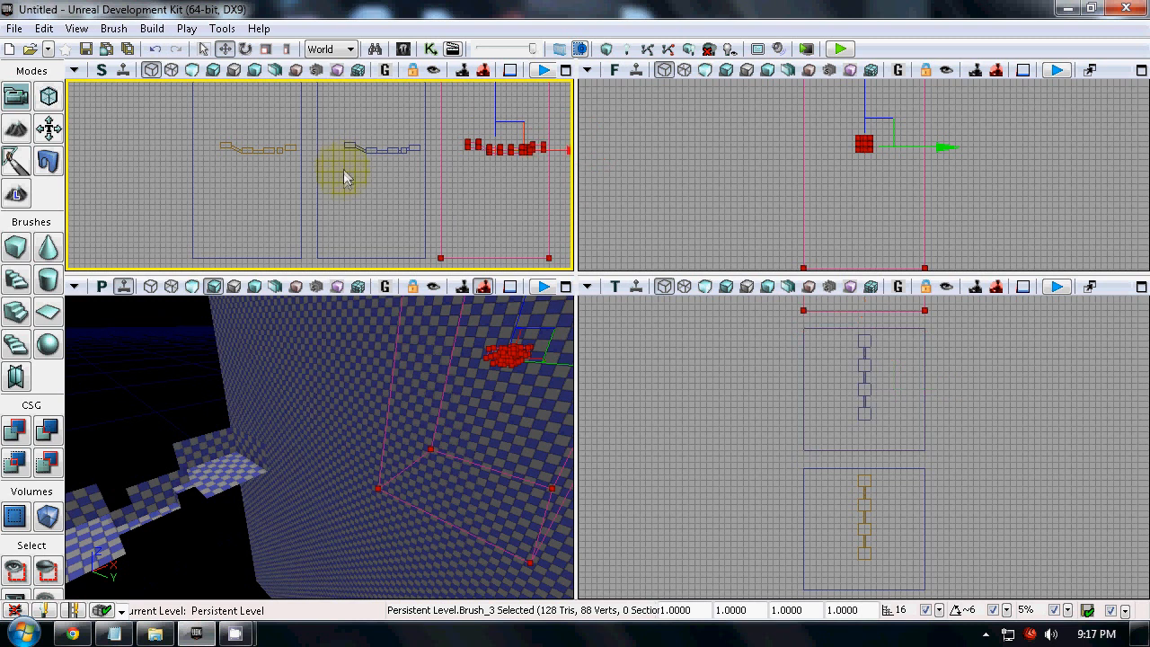
Step: Undo the added geometry, the builder brush moves and the intersection, back to the full box
key("ctrl+z")
key("ctrl+z")
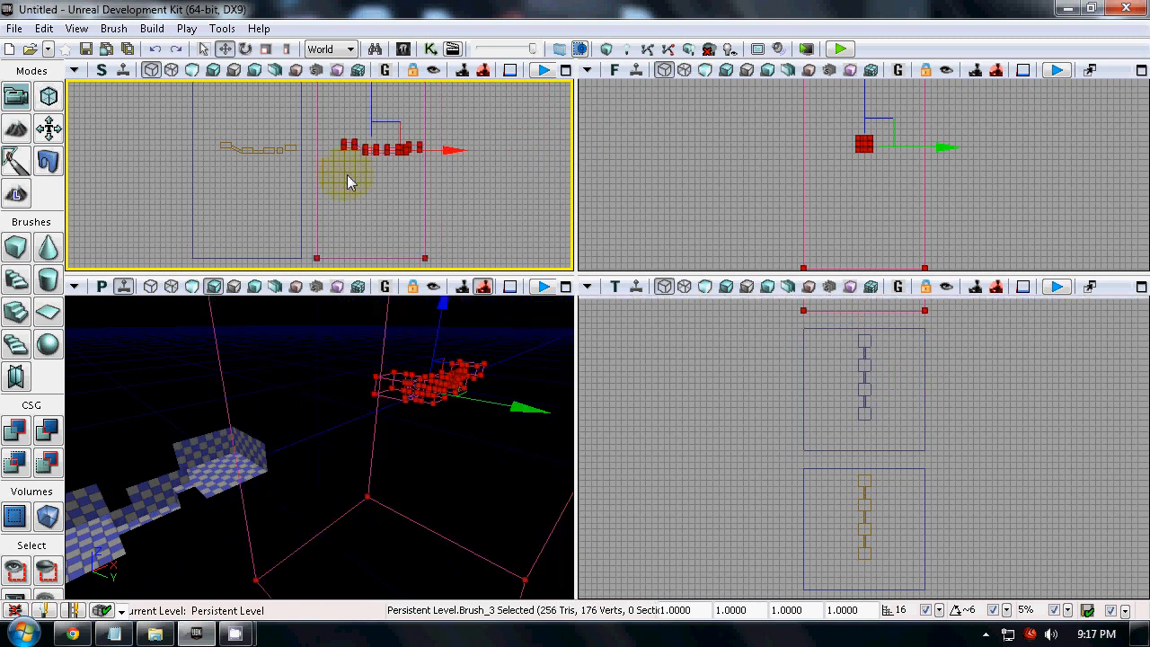
key("ctrl+z")
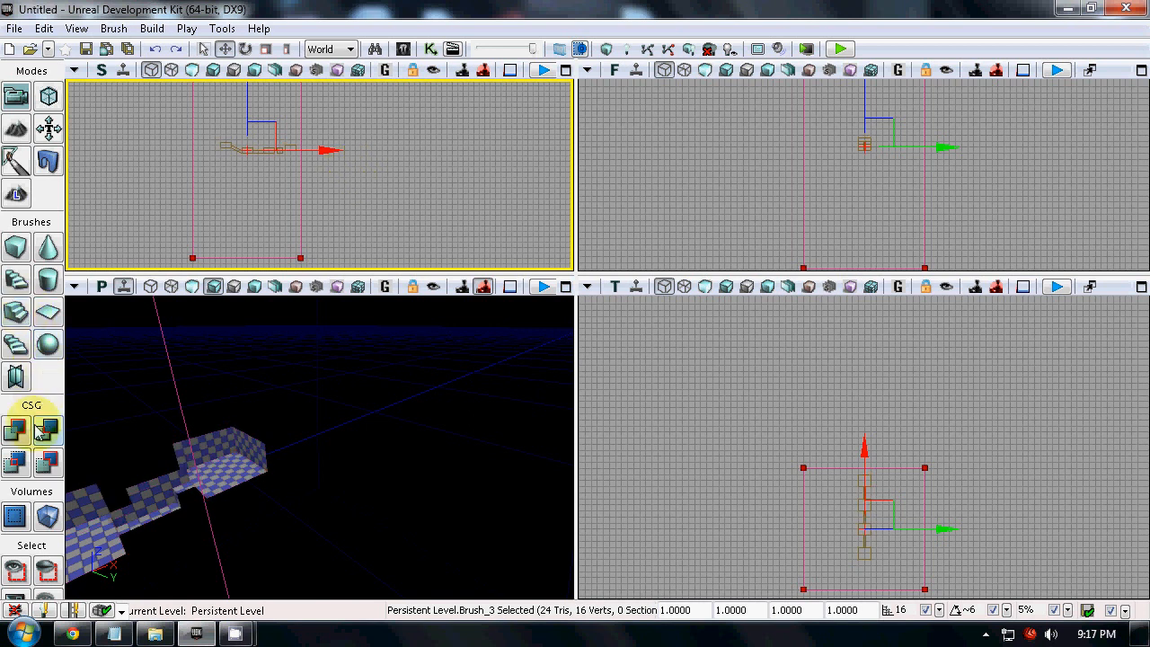
Step: Deintersect the builder brush, move it beside the enclosing box, and add it as solid geometry
left_click(48, 463)
mouse_move(351, 146)
left_mouse_down()
mouse_move(447, 154)
mouse_move(440, 164)
left_mouse_up()
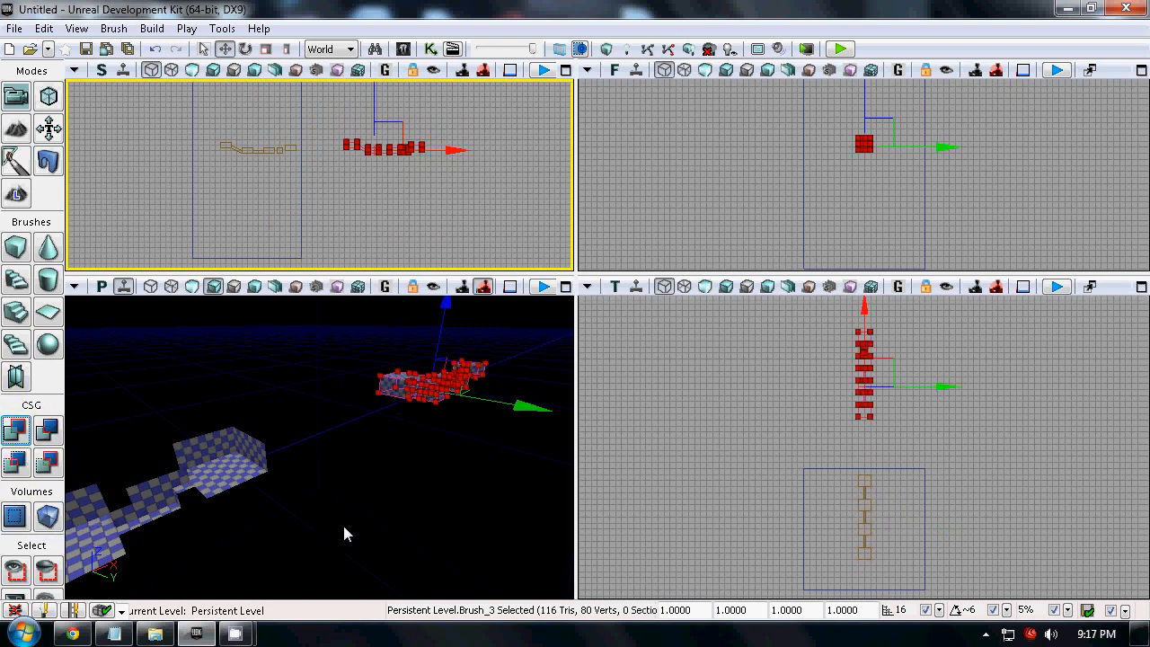
mouse_move(343, 522)
left_mouse_down()
mouse_move(429, 375)
mouse_move(151, 476)
mouse_move(573, 303)
mouse_move(557, 303)
mouse_move(281, 582)
left_mouse_up()
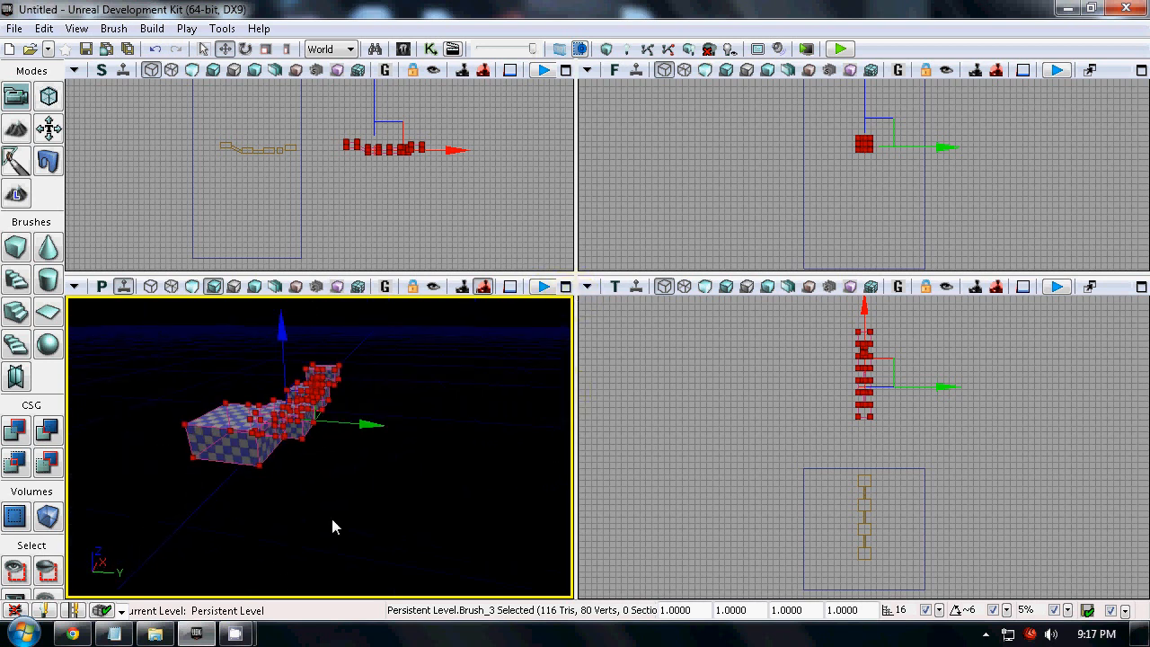
mouse_move(332, 521)
left_mouse_down()
mouse_move(65, 532)
mouse_move(428, 532)
mouse_move(79, 521)
mouse_move(68, 546)
mouse_move(572, 296)
mouse_move(360, 326)
mouse_move(423, 557)
left_mouse_up()
Step: Play the level from the perspective viewport, end the session, and undo back to the box-shaped builder brush
left_click(543, 286)
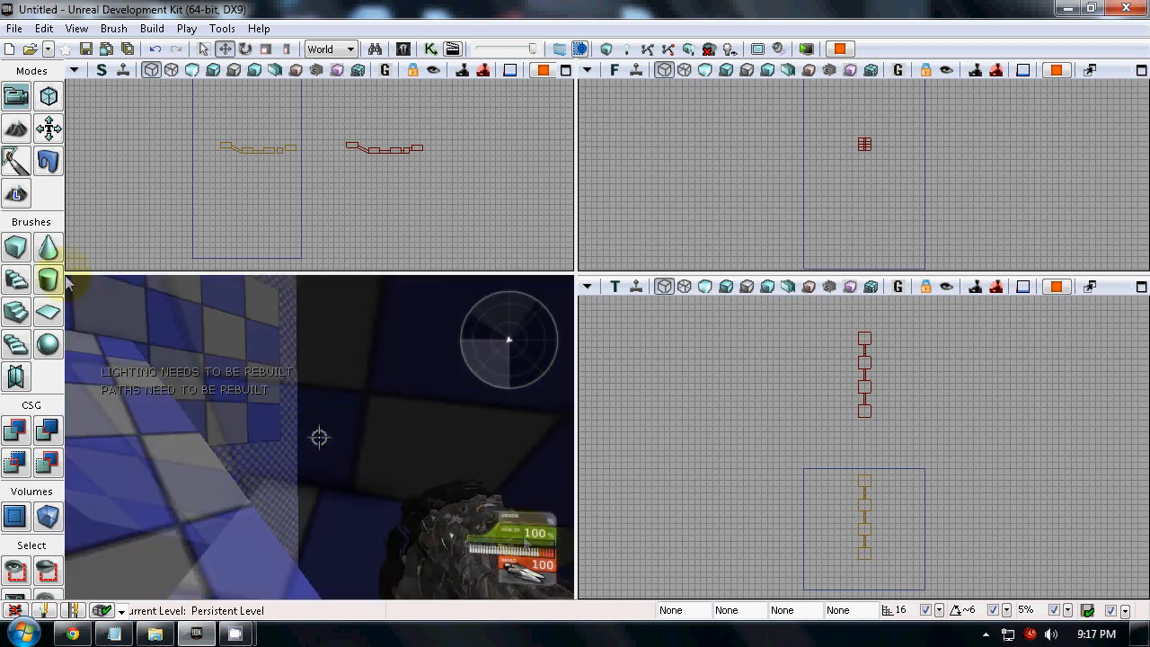
key("Escape")
left_click(446, 189)
key("ctrl+z")
key("ctrl+z")
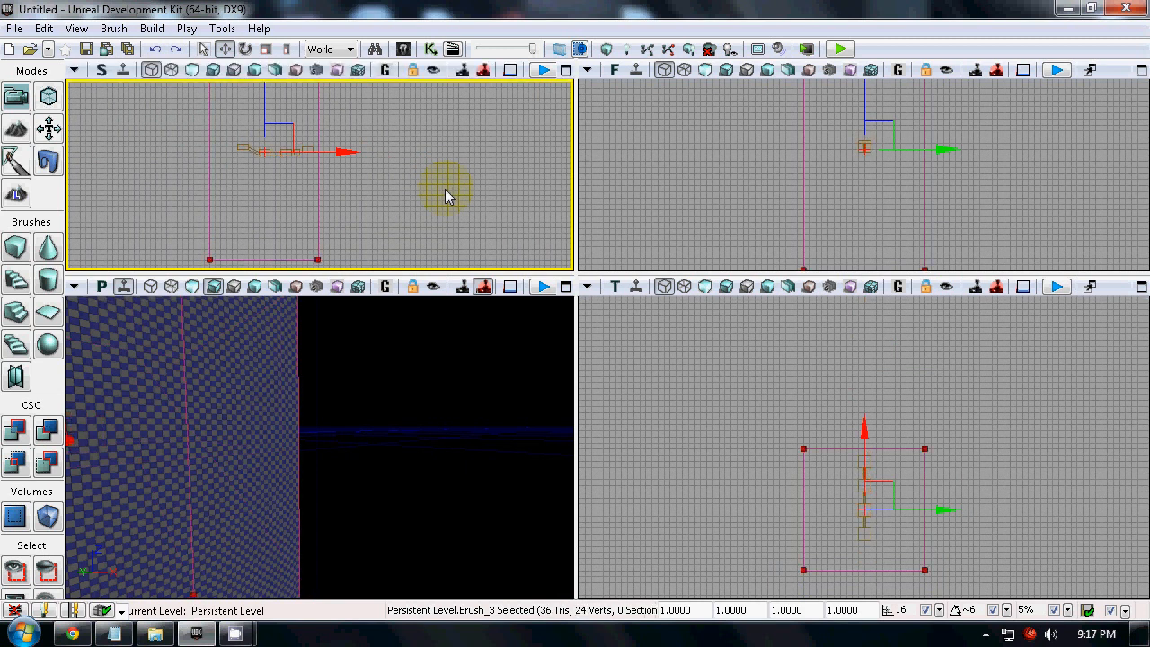
Step: Intersect the builder brush with the level again and move it just beyond the original enclosing box
left_click(12, 464)
mouse_move(346, 156)
left_mouse_down()
mouse_move(483, 162)
mouse_move(464, 162)
left_mouse_up()
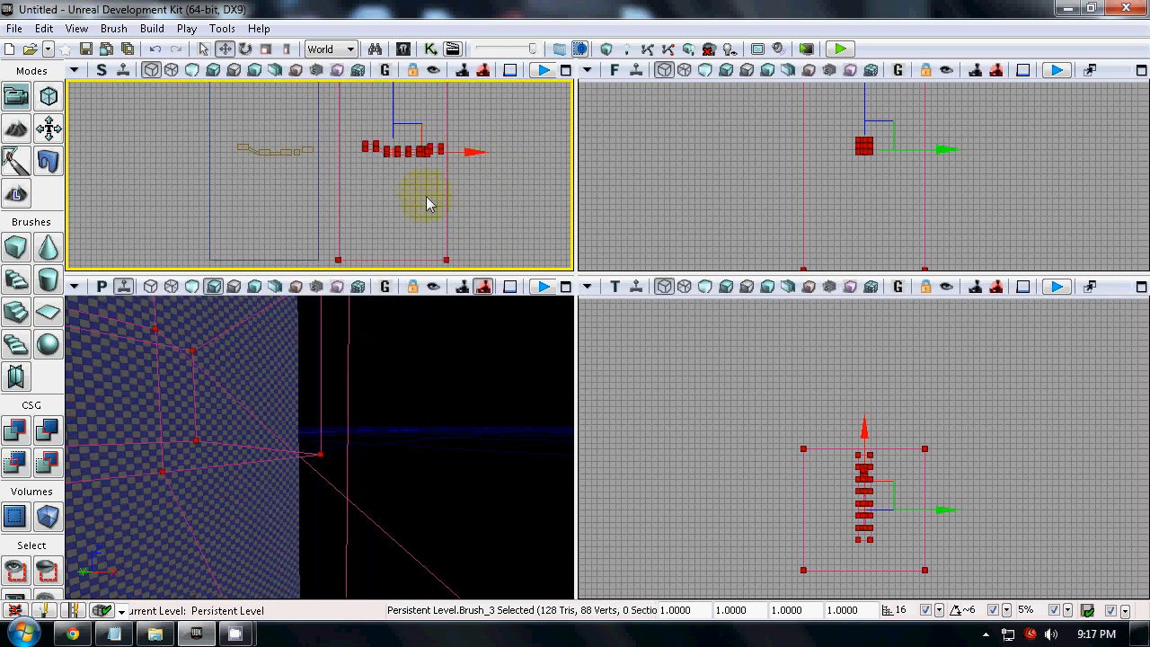
Step: Create a ProcLevel volume from the intersected builder brush, and move the builder brush clear of it
left_click(43, 515)
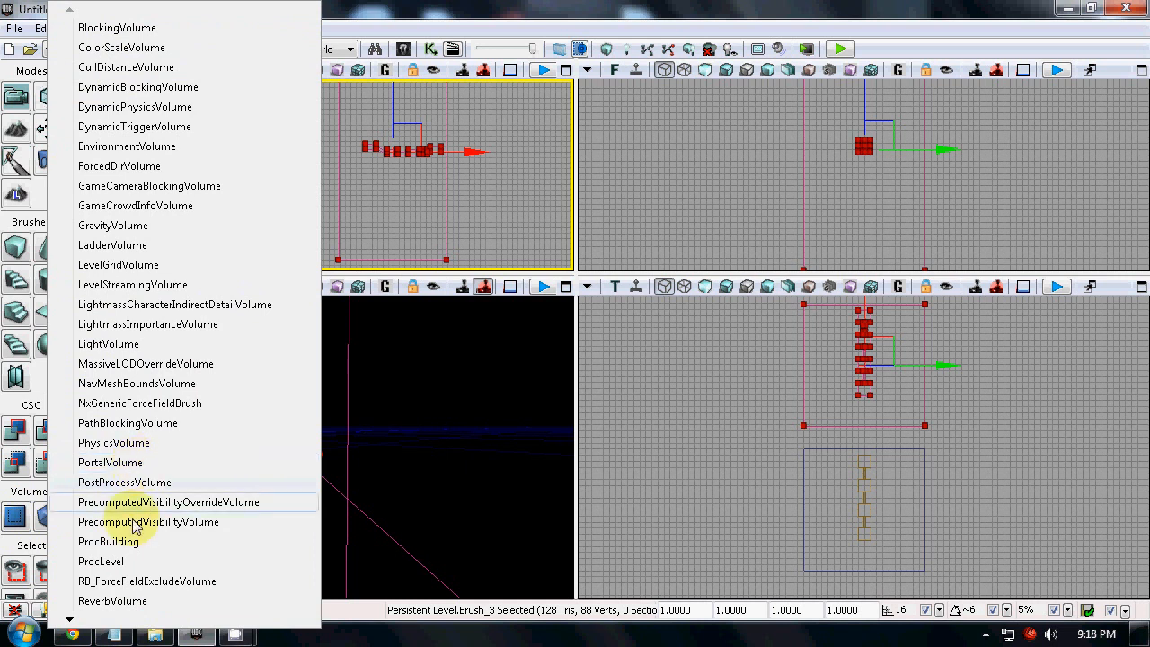
left_click(127, 566)
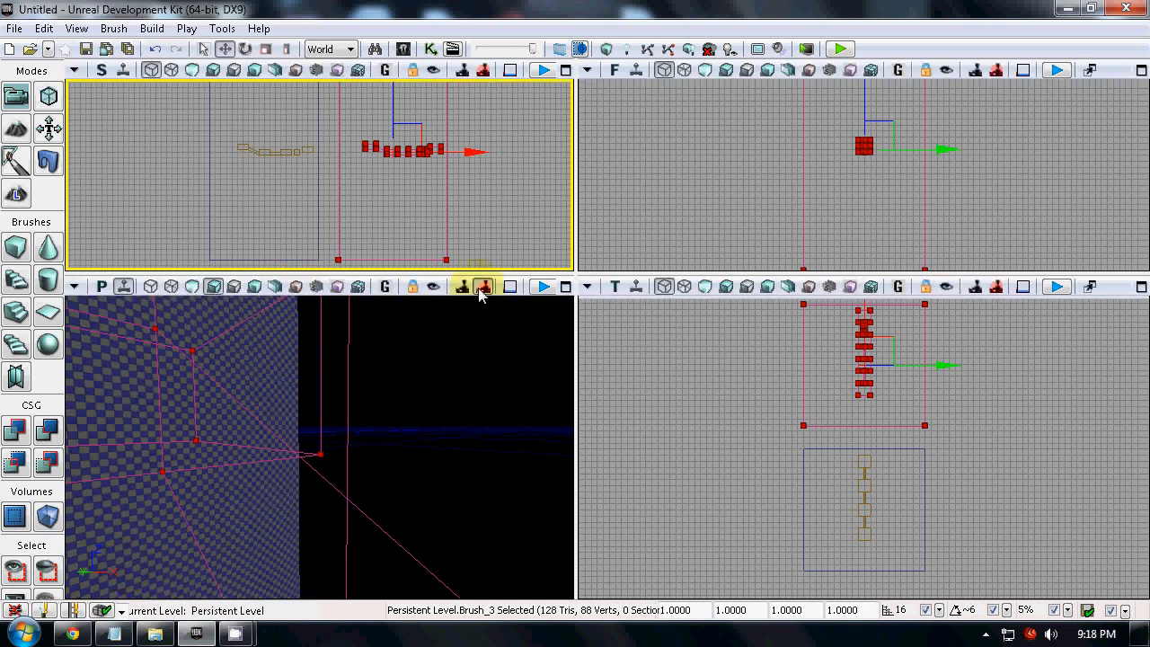
mouse_move(470, 155)
left_mouse_down()
mouse_move(552, 153)
mouse_move(573, 167)
left_mouse_up()
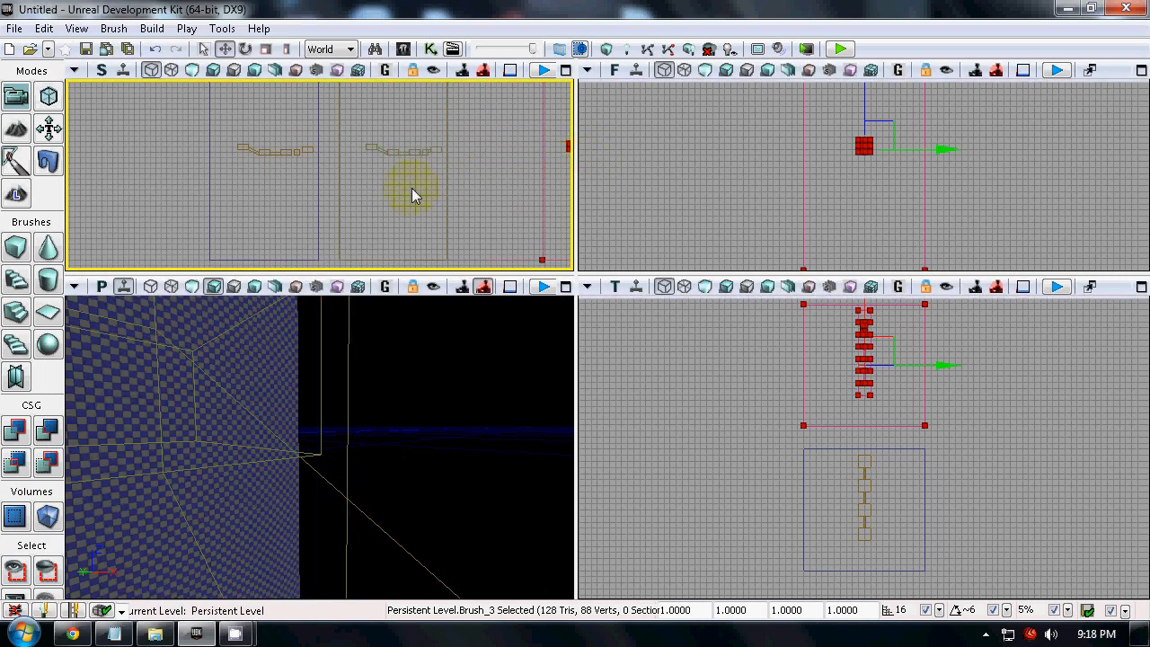
Step: Select the ProcLevel volume beside the original enclosing box and open its properties
left_click(449, 191)
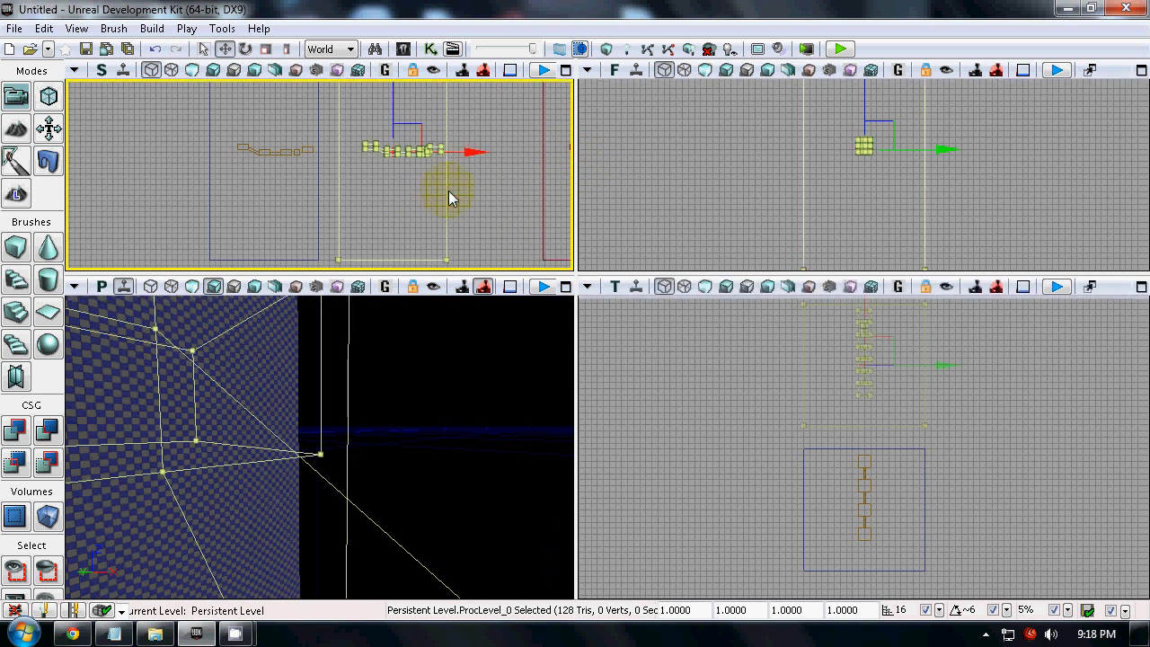
double_click(448, 190)
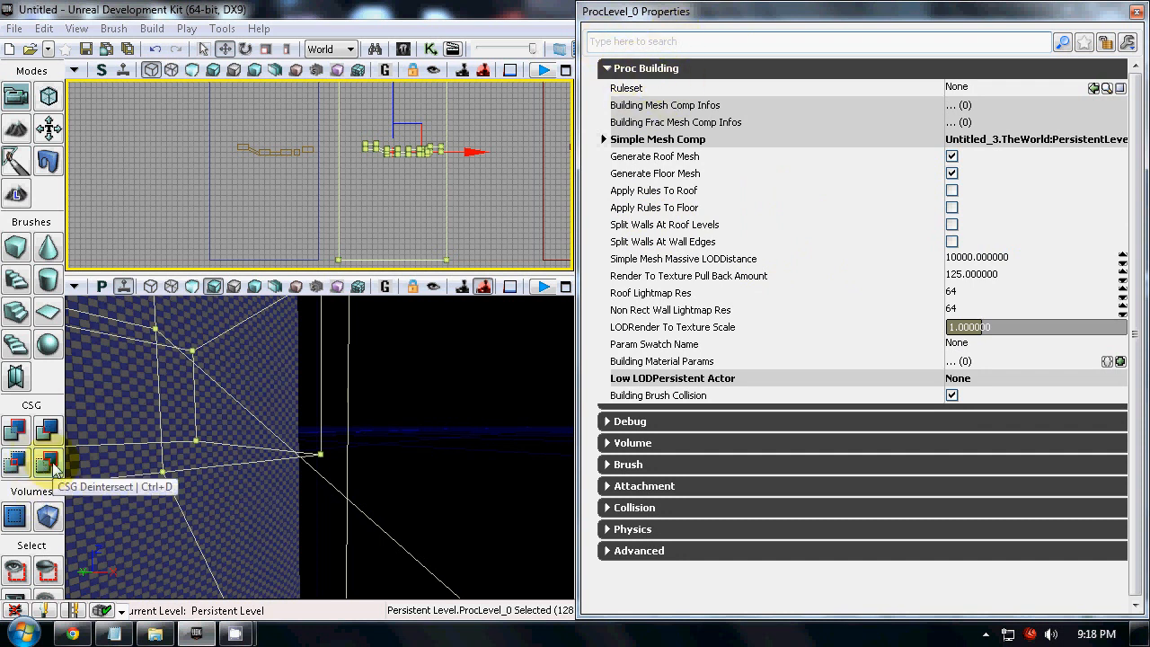
left_click(50, 515)
right_click(56, 512)
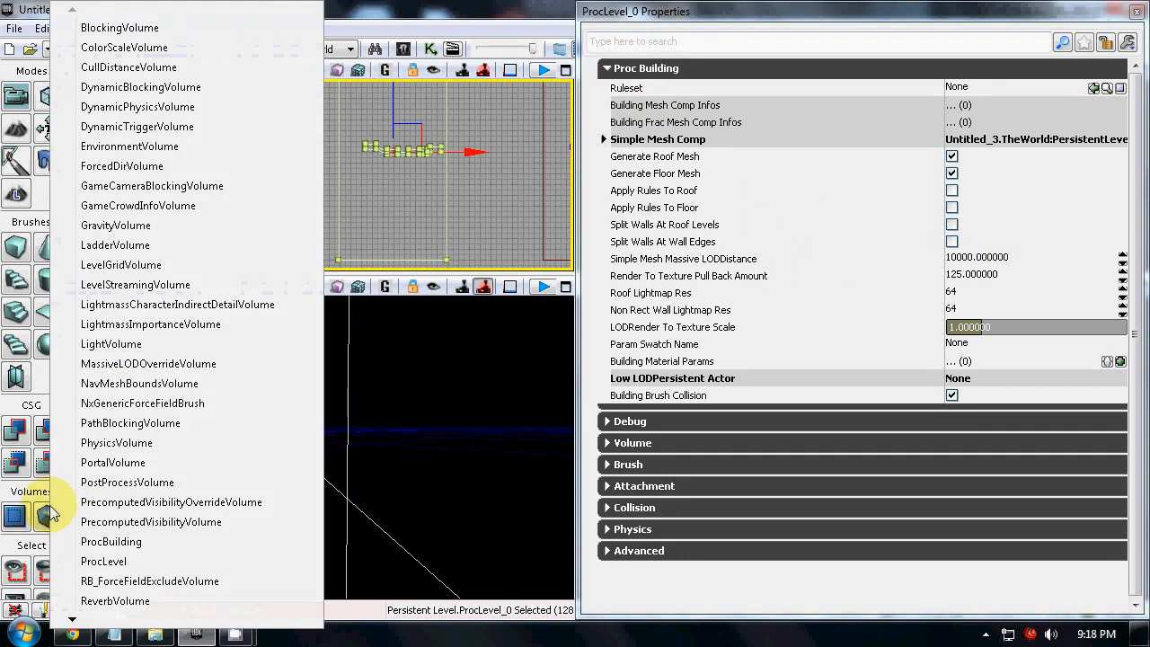
left_click(126, 544)
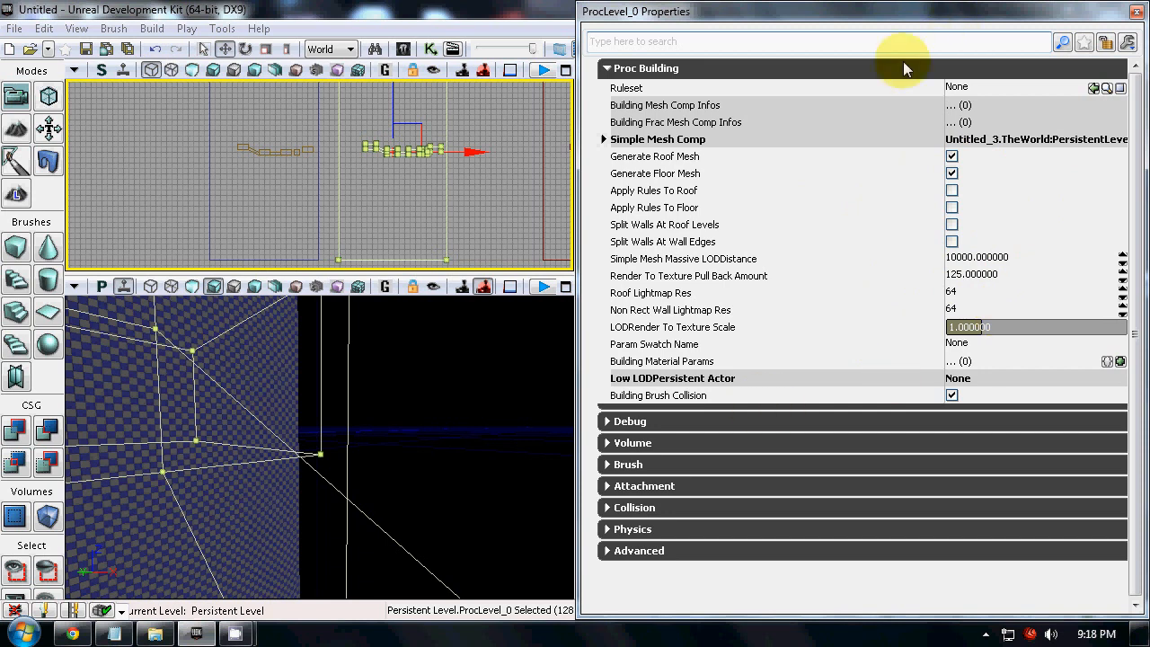
Step: Assign the RS_AAA_Base ruleset from the RM_Hell package to the ProcLevel volume and close its properties
left_click_drag(1005, 27, 436, 117)
left_click(403, 49)
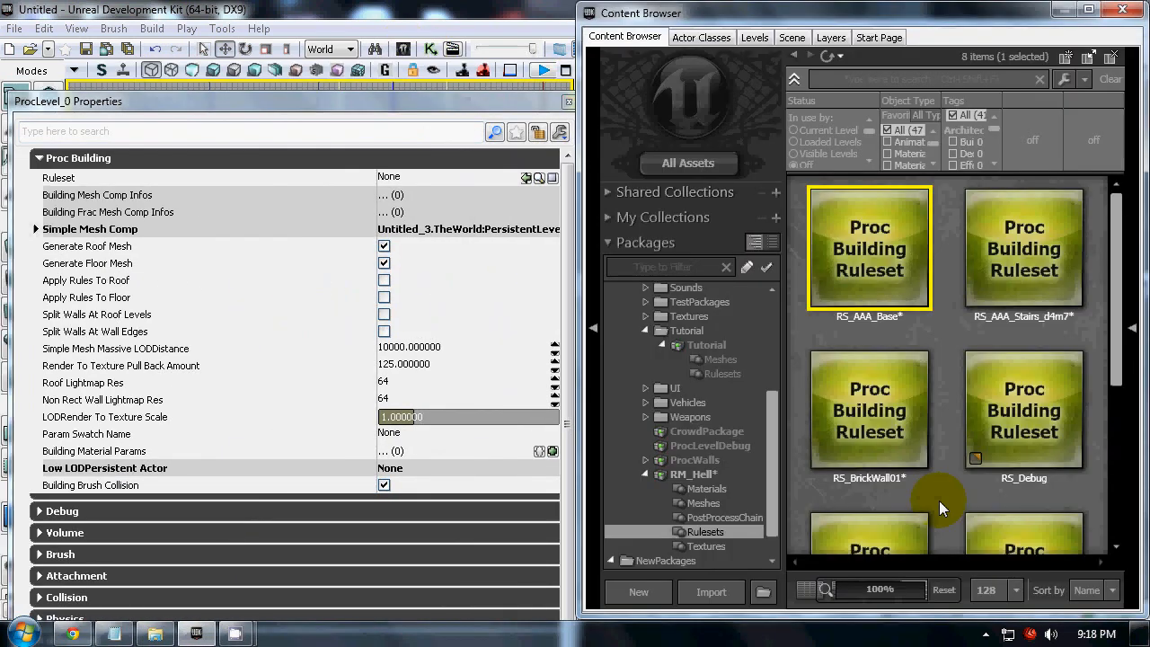
left_click(526, 178)
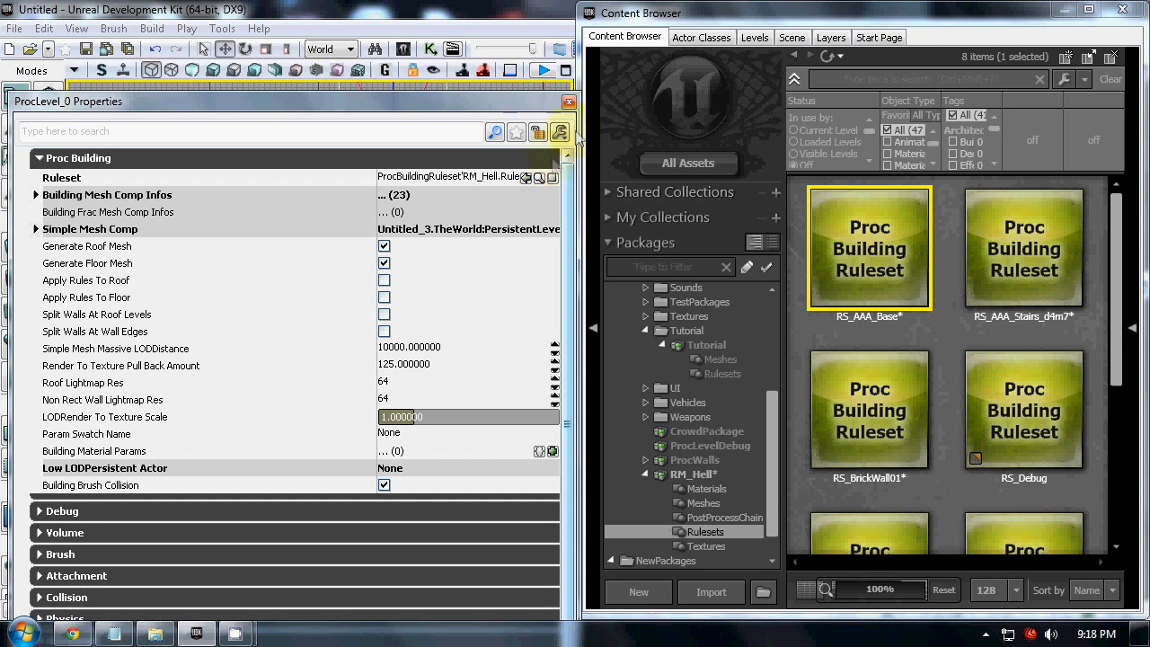
left_click(568, 101)
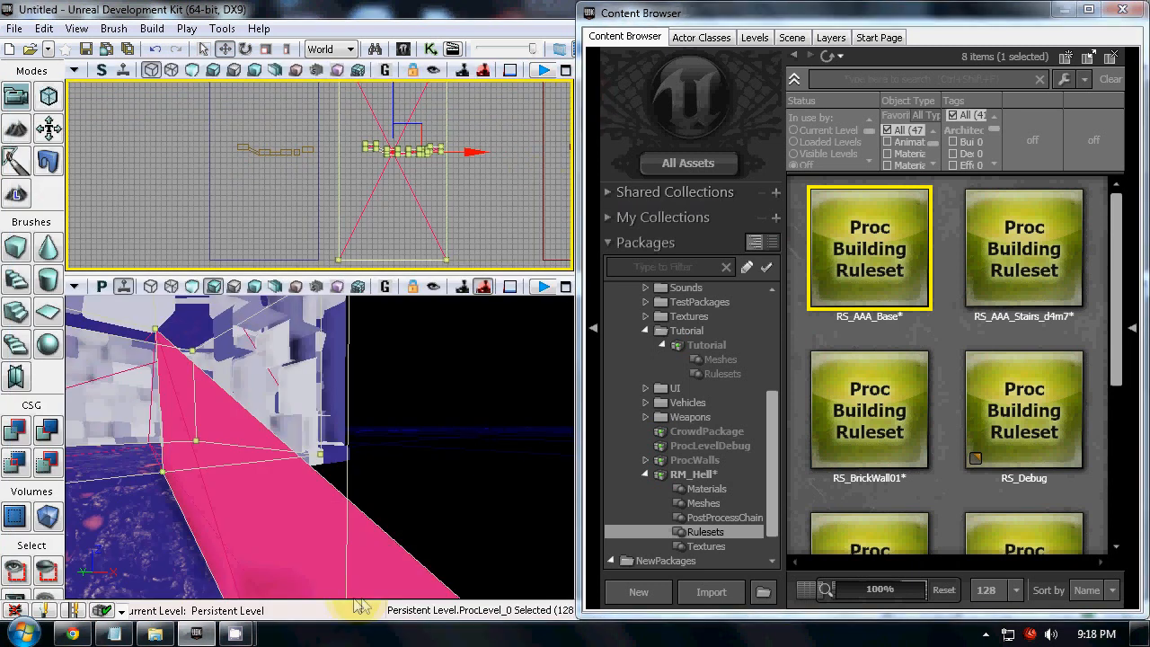